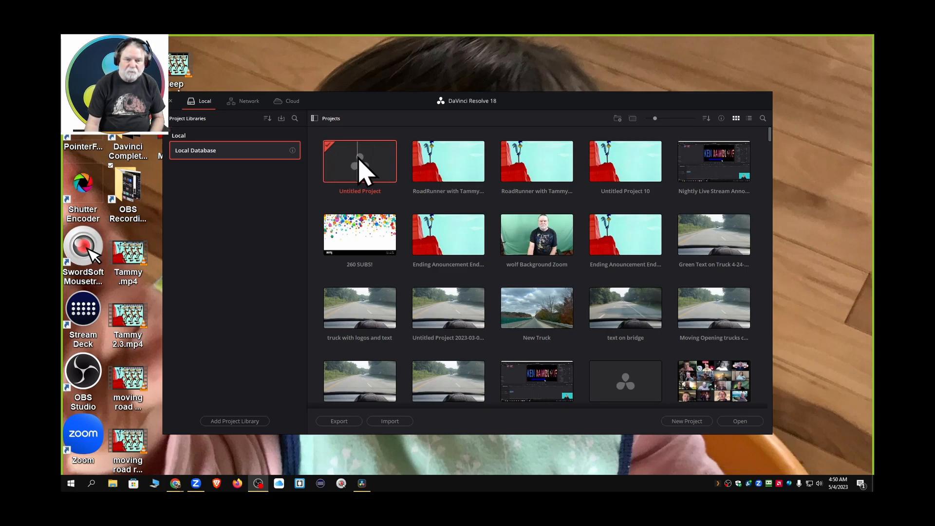
Open the Untitled Project and bring up the file browser for importing media into the empty media pool
{"action": "double_click", "coordinate": [359, 158]}
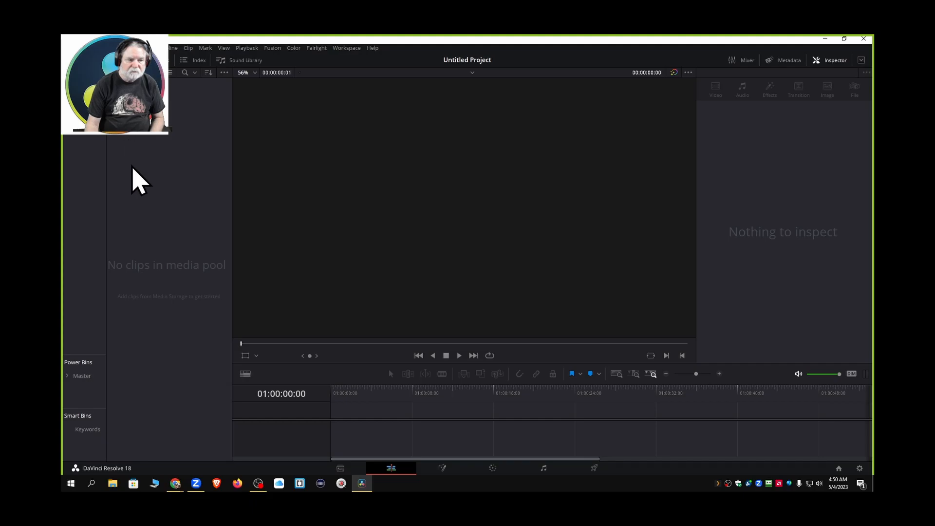
{"action": "right_click", "coordinate": [149, 162]}
{"action": "left_click", "coordinate": [185, 249]}
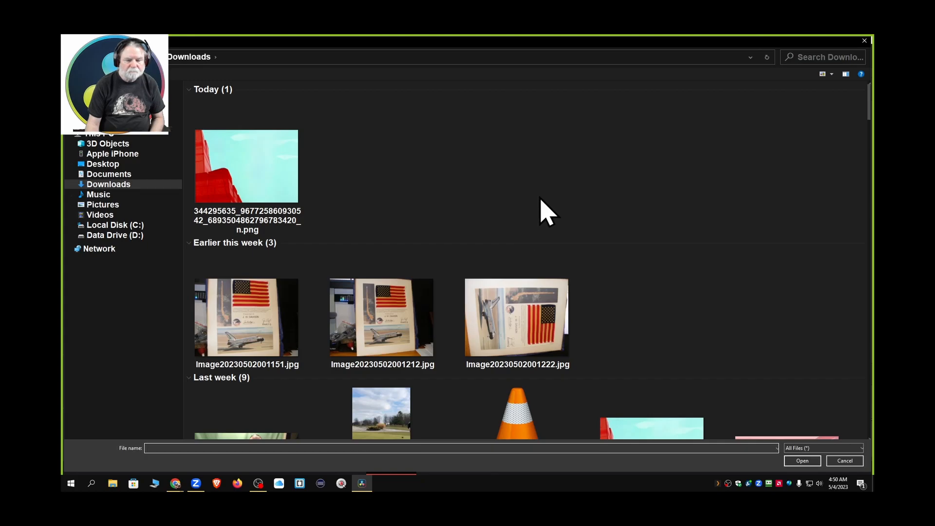
Look through the images and videos in the Downloads folder for a file to import
{"action": "scroll", "coordinate": [548, 213], "scroll_direction": "down", "scroll_amount": 8}
{"action": "scroll", "coordinate": [540, 200], "scroll_direction": "down", "scroll_amount": 2}
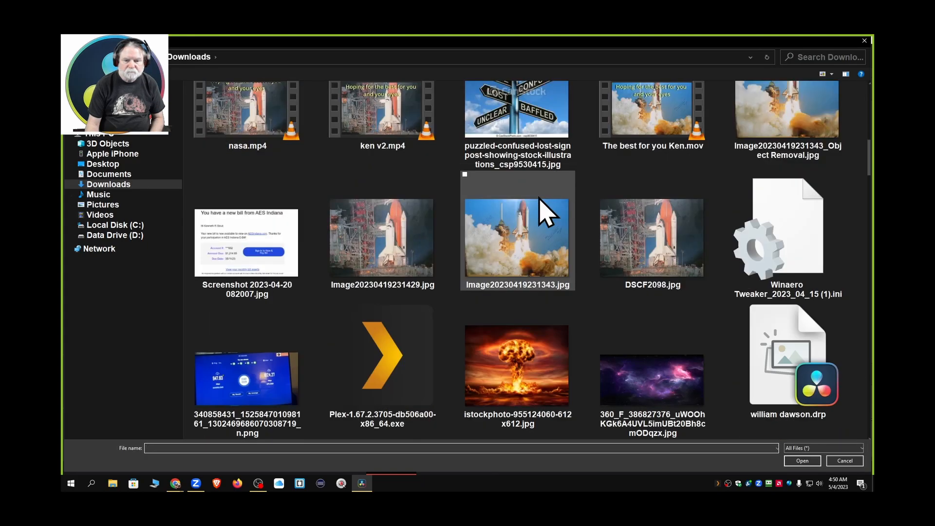
{"action": "scroll", "coordinate": [540, 200], "scroll_direction": "up", "scroll_amount": 10}
{"action": "scroll", "coordinate": [540, 200], "scroll_direction": "down", "scroll_amount": 3}
{"action": "scroll", "coordinate": [540, 200], "scroll_direction": "down", "scroll_amount": 10}
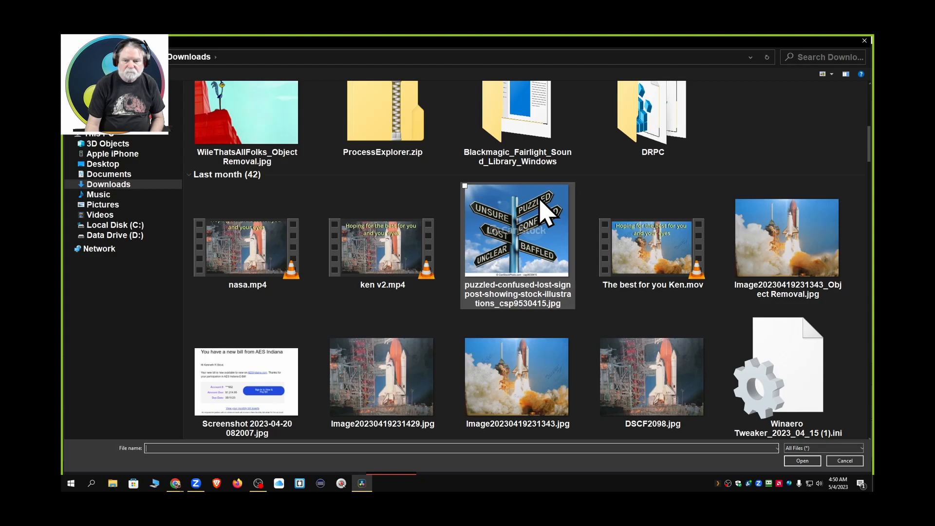
{"action": "scroll", "coordinate": [545, 215], "scroll_direction": "down", "scroll_amount": 3}
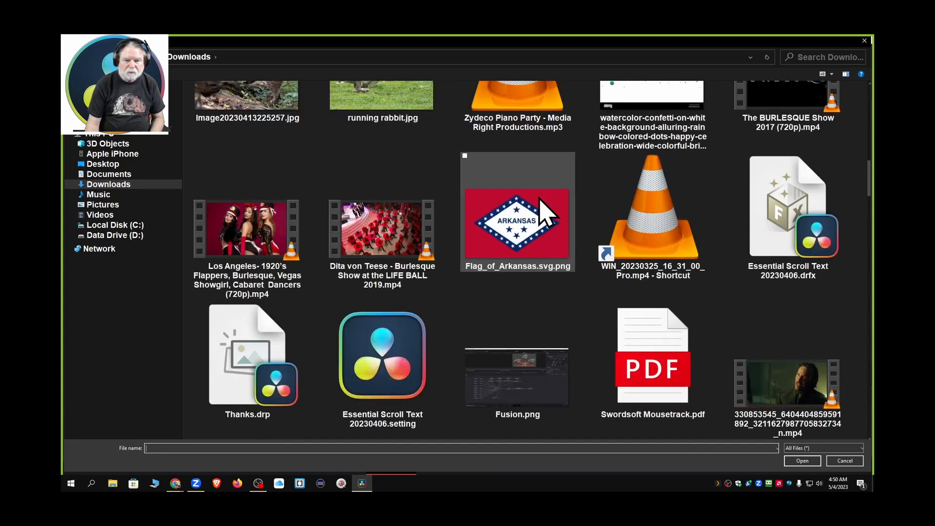
{"action": "scroll", "coordinate": [545, 215], "scroll_direction": "down", "scroll_amount": 10}
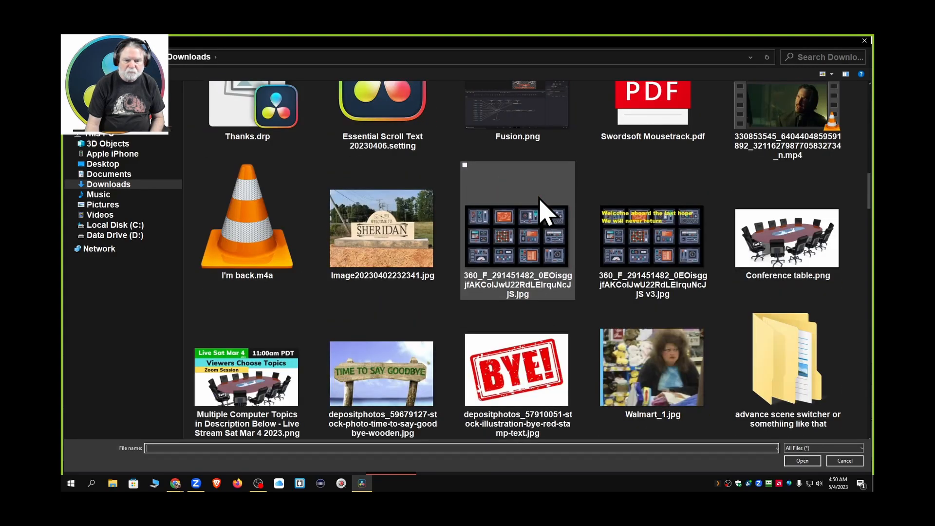
{"action": "scroll", "coordinate": [545, 214], "scroll_direction": "down", "scroll_amount": 10}
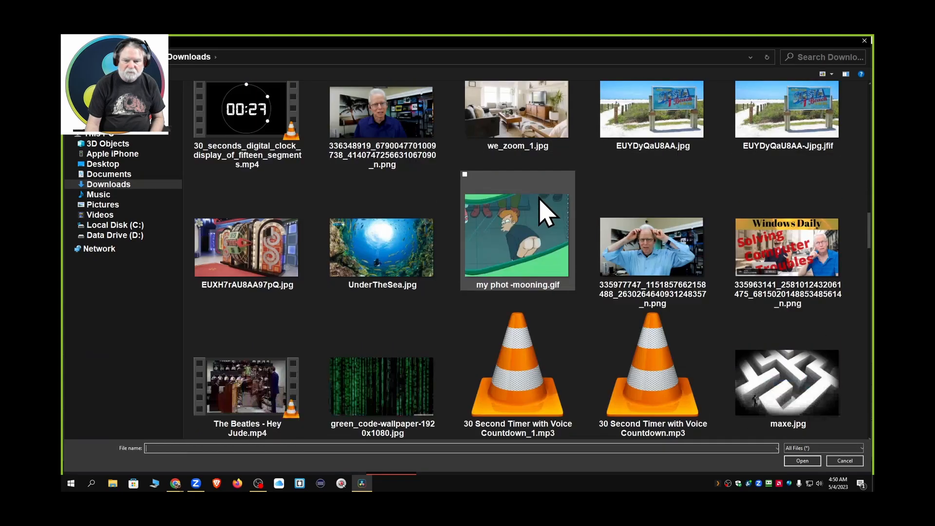
{"action": "scroll", "coordinate": [546, 214], "scroll_direction": "down", "scroll_amount": 4}
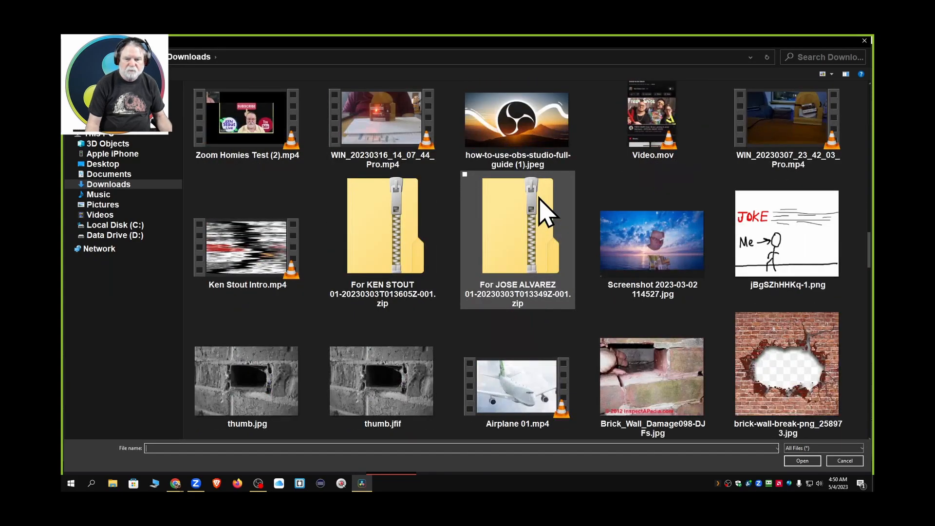
{"action": "scroll", "coordinate": [545, 214], "scroll_direction": "down", "scroll_amount": 4}
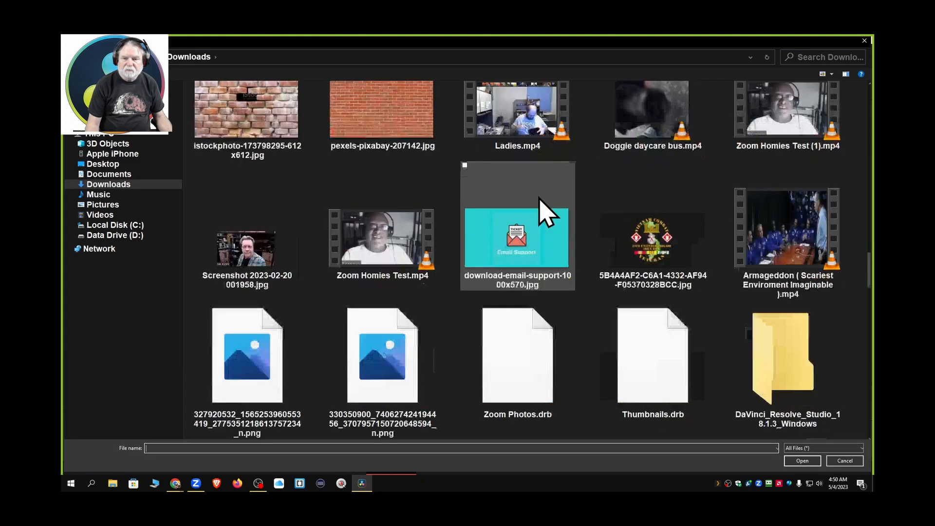
{"action": "scroll", "coordinate": [546, 215], "scroll_direction": "down", "scroll_amount": 2}
{"action": "scroll", "coordinate": [546, 214], "scroll_direction": "up", "scroll_amount": 1}
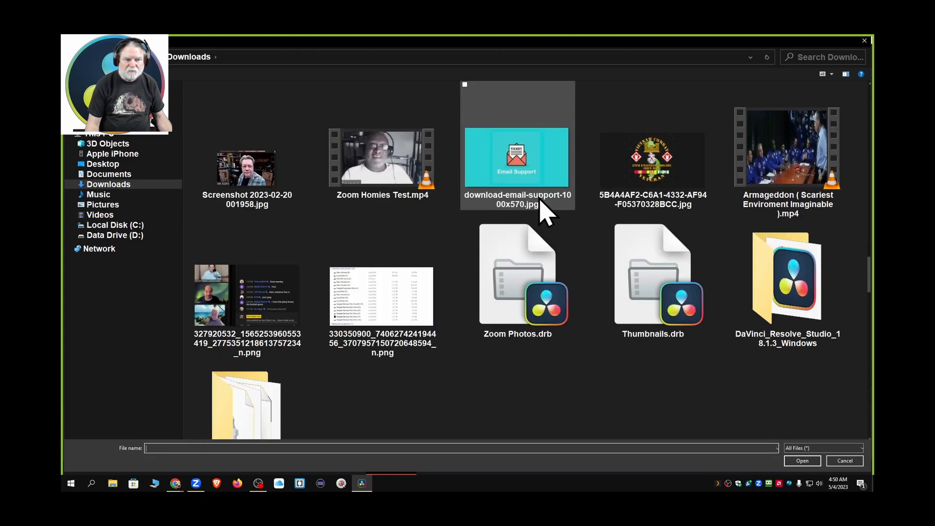
{"action": "scroll", "coordinate": [545, 214], "scroll_direction": "up", "scroll_amount": 6}
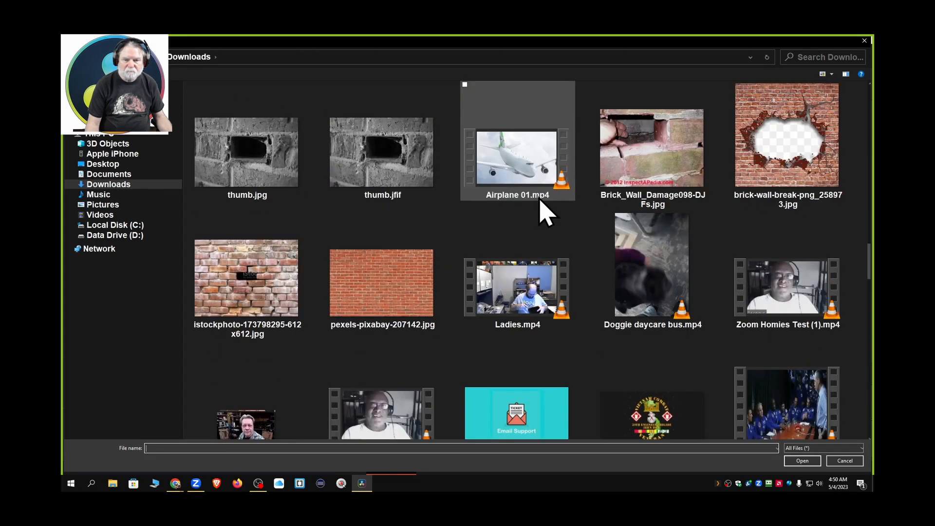
{"action": "scroll", "coordinate": [546, 214], "scroll_direction": "up", "scroll_amount": 2}
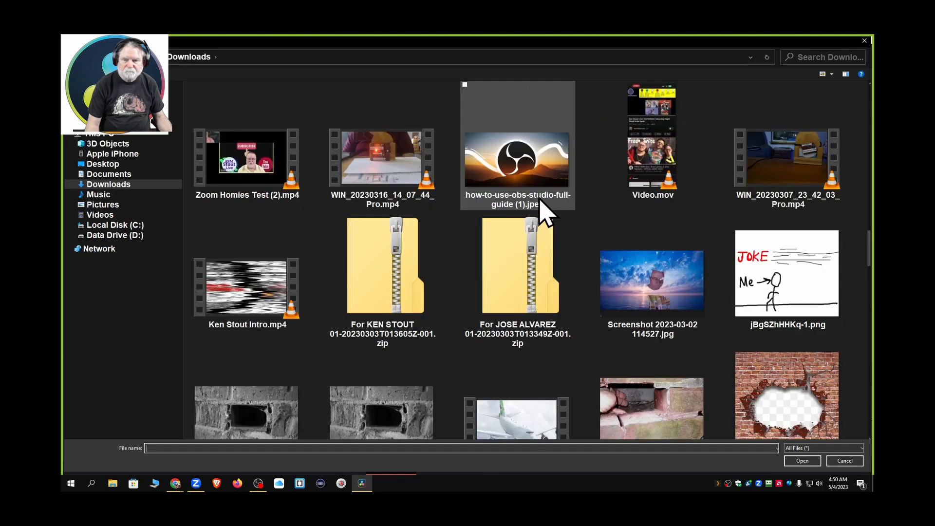
{"action": "scroll", "coordinate": [546, 214], "scroll_direction": "up", "scroll_amount": 2}
{"action": "scroll", "coordinate": [545, 214], "scroll_direction": "up", "scroll_amount": 6}
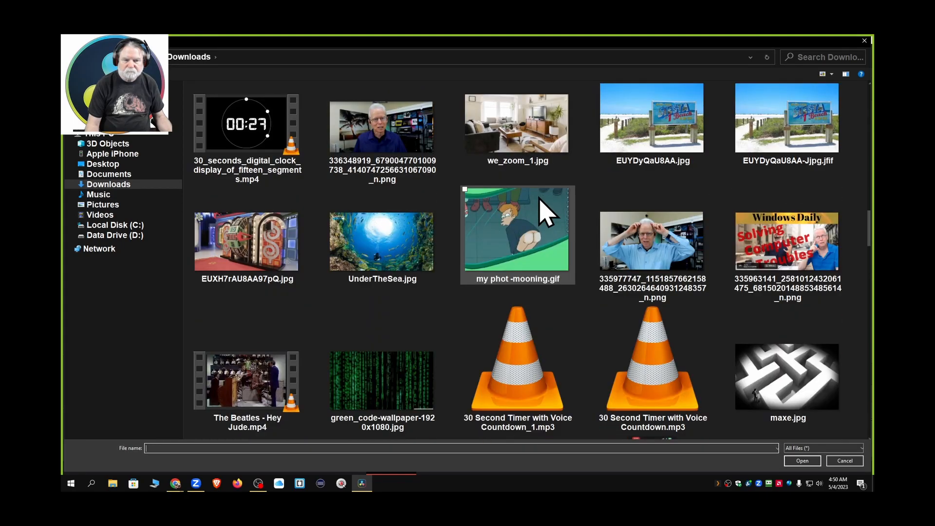
{"action": "scroll", "coordinate": [540, 198], "scroll_direction": "up", "scroll_amount": 12}
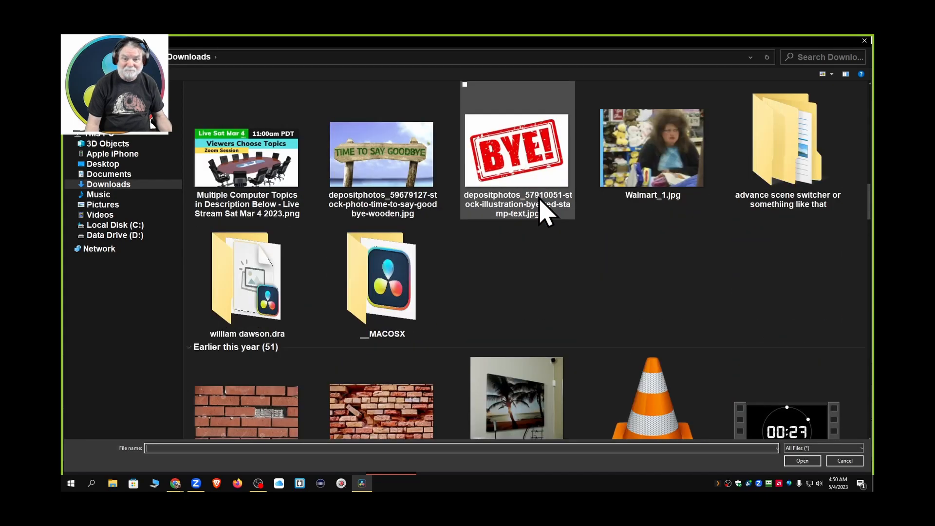
{"action": "scroll", "coordinate": [541, 205], "scroll_direction": "up", "scroll_amount": 10}
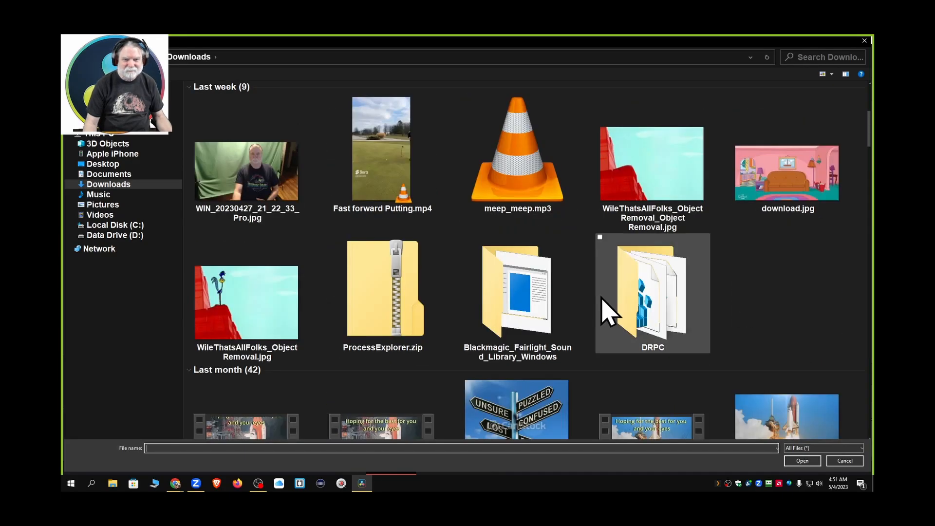
{"action": "scroll", "coordinate": [604, 305], "scroll_direction": "up", "scroll_amount": 5}
{"action": "scroll", "coordinate": [612, 314], "scroll_direction": "down", "scroll_amount": 4}
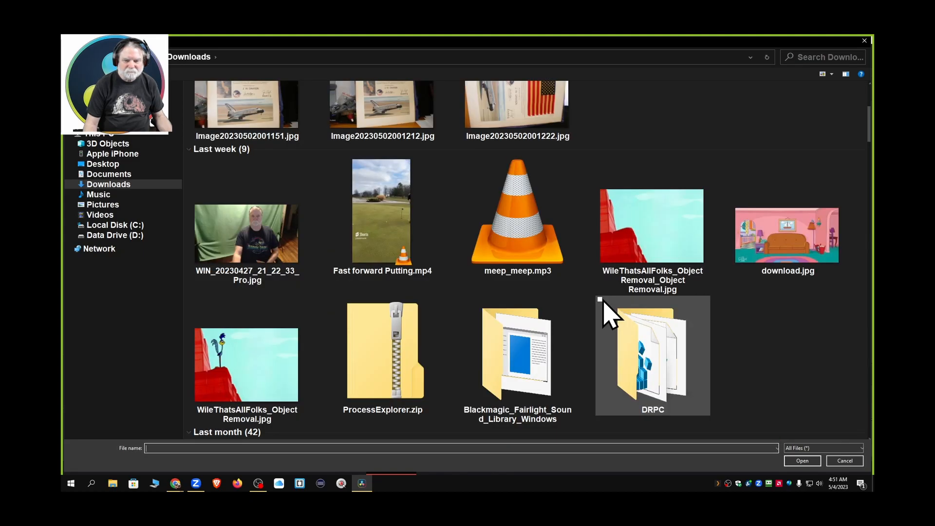
Go to the Thumbnails folder inside the Davinci folder on Data Drive (D:)
{"action": "left_click", "coordinate": [107, 235]}
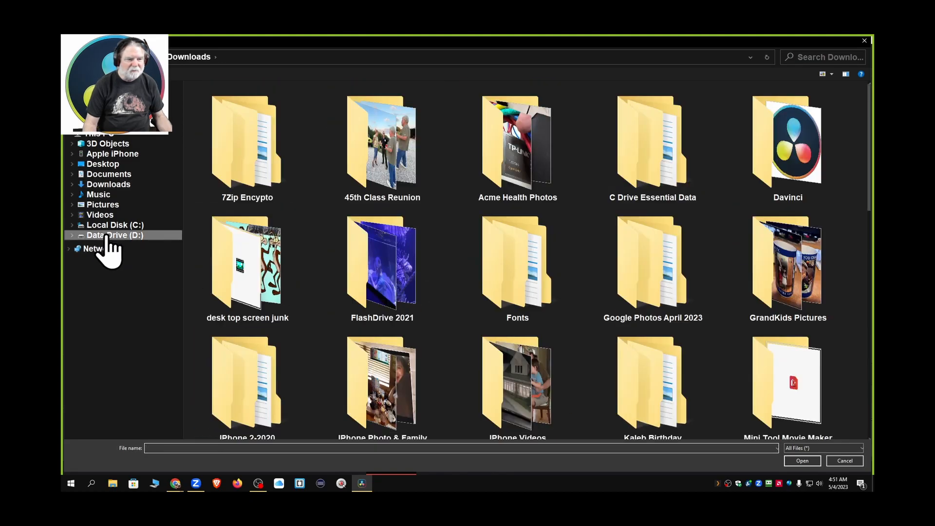
{"action": "scroll", "coordinate": [609, 254], "scroll_direction": "down", "scroll_amount": 2}
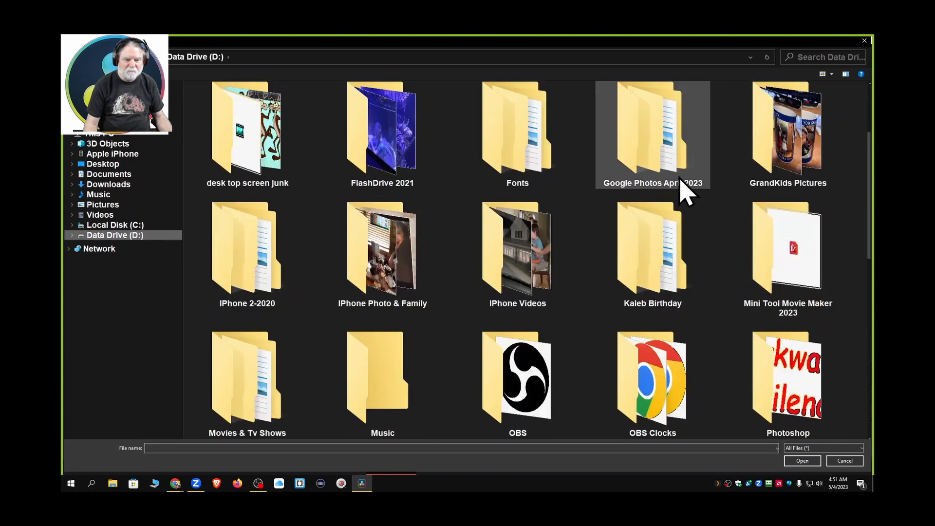
{"action": "scroll", "coordinate": [716, 225], "scroll_direction": "up", "scroll_amount": 2}
{"action": "double_click", "coordinate": [779, 146]}
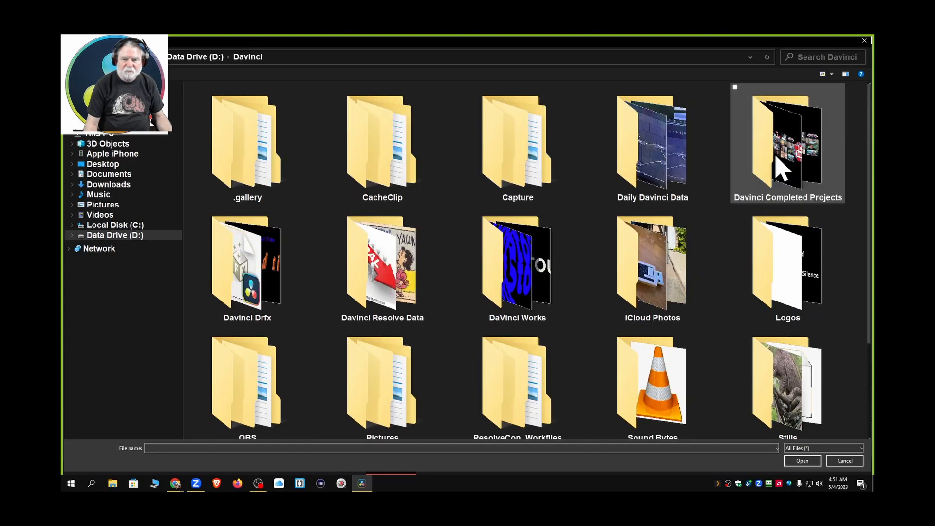
{"action": "scroll", "coordinate": [299, 315], "scroll_direction": "down", "scroll_amount": 2}
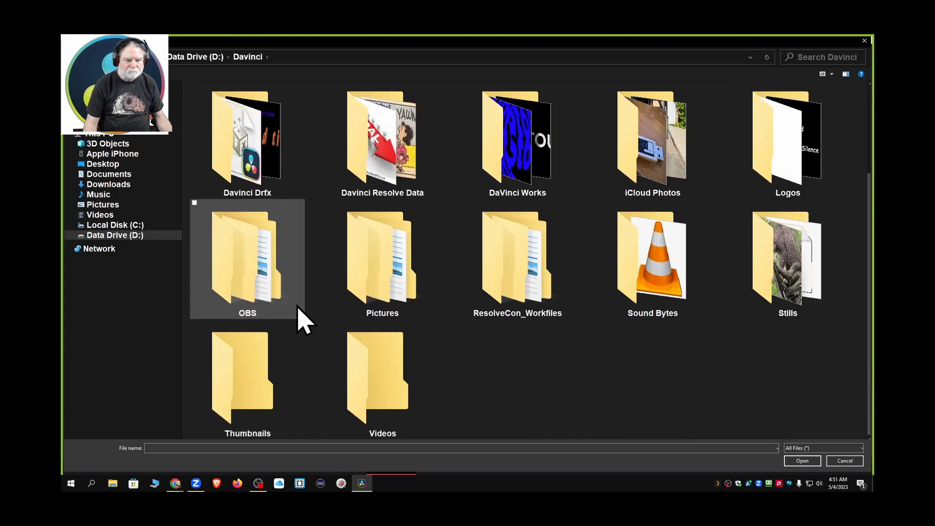
{"action": "double_click", "coordinate": [258, 378]}
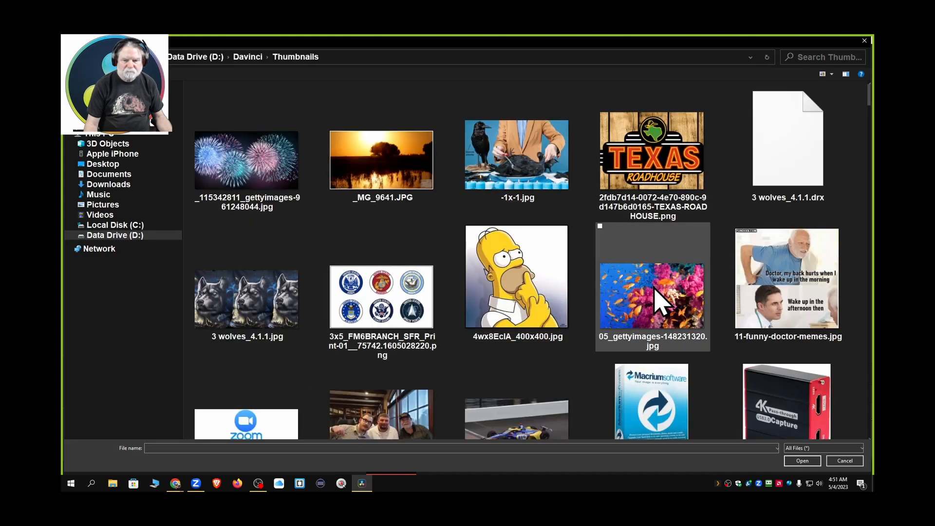
Look through the images in the Thumbnails folder for a picture to import
{"action": "scroll", "coordinate": [655, 299], "scroll_direction": "down", "scroll_amount": 2}
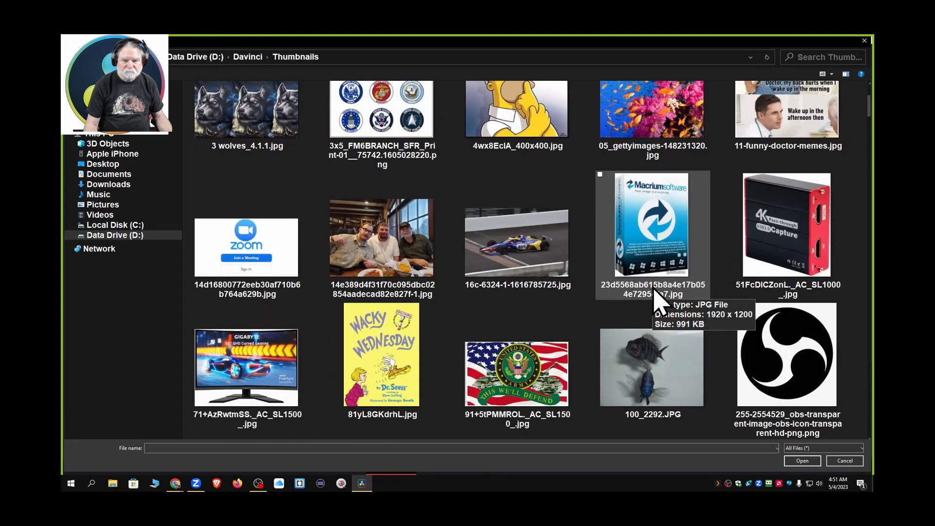
{"action": "scroll", "coordinate": [655, 300], "scroll_direction": "down", "scroll_amount": 5}
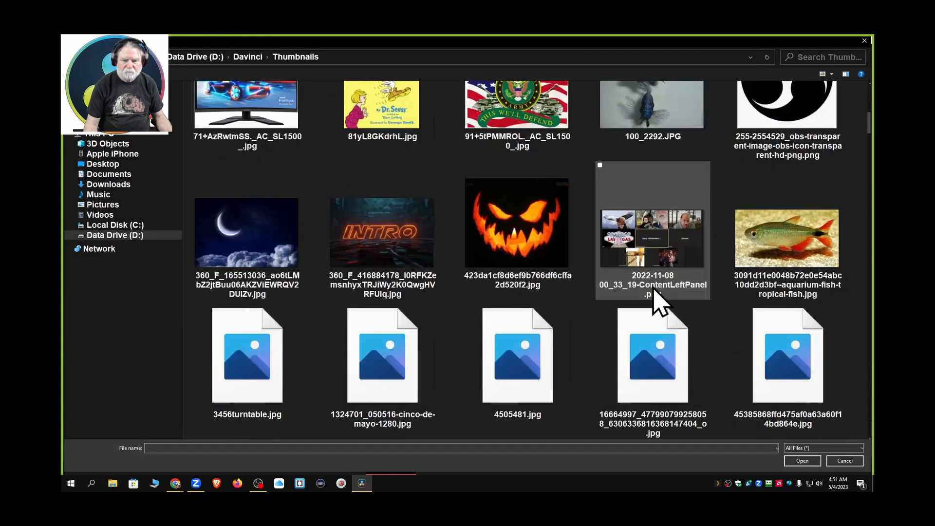
{"action": "scroll", "coordinate": [655, 299], "scroll_direction": "down", "scroll_amount": 8}
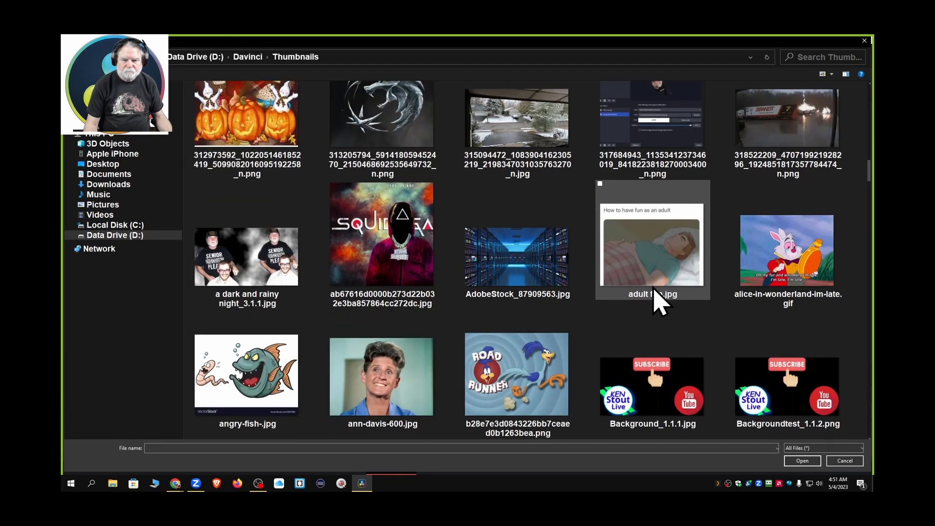
{"action": "scroll", "coordinate": [658, 301], "scroll_direction": "down", "scroll_amount": 2}
{"action": "scroll", "coordinate": [659, 300], "scroll_direction": "down", "scroll_amount": 4}
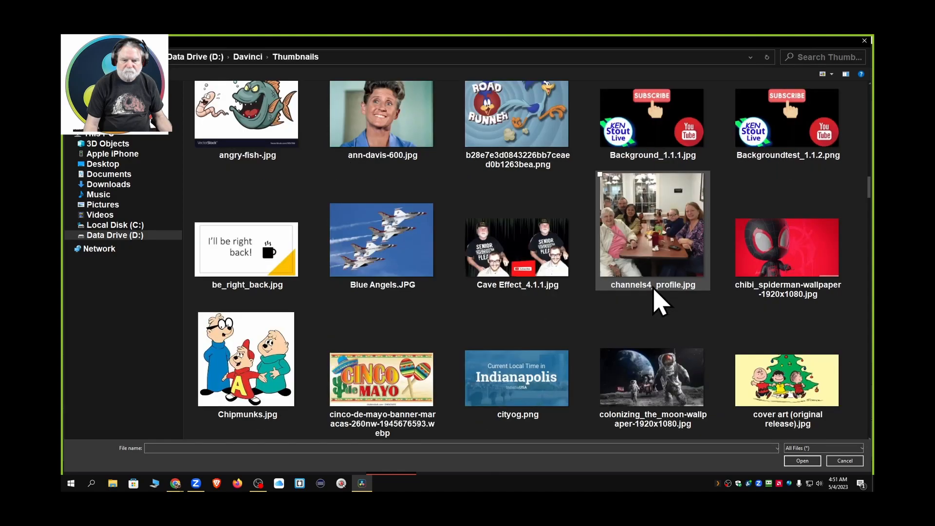
{"action": "scroll", "coordinate": [659, 301], "scroll_direction": "down", "scroll_amount": 8}
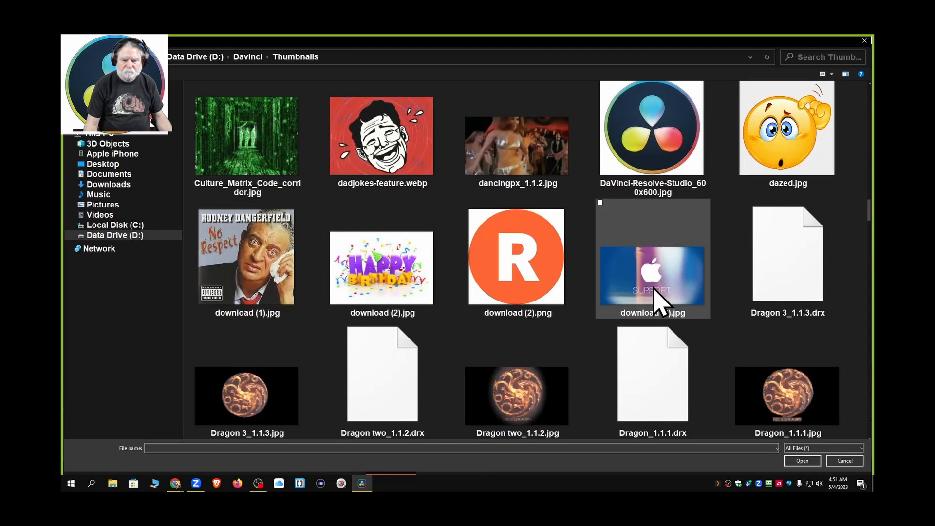
{"action": "scroll", "coordinate": [659, 300], "scroll_direction": "down", "scroll_amount": 4}
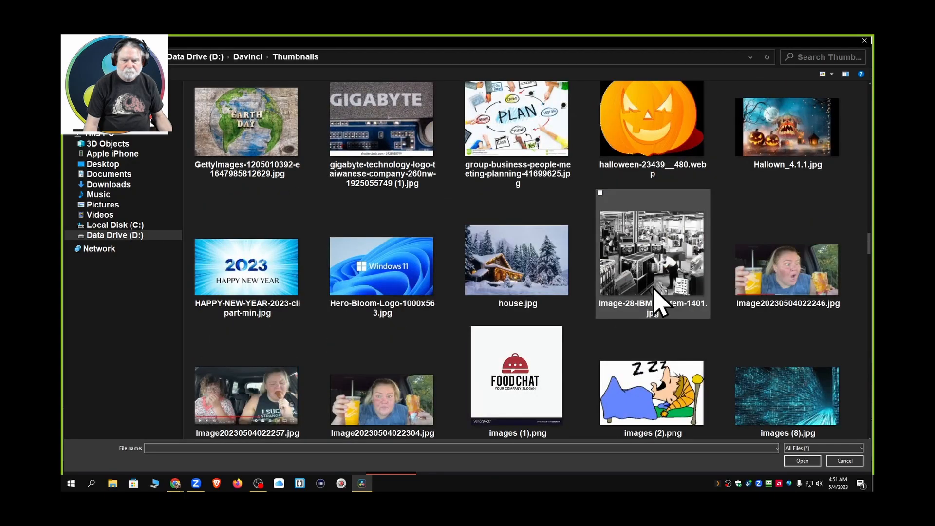
{"action": "scroll", "coordinate": [659, 301], "scroll_direction": "down", "scroll_amount": 4}
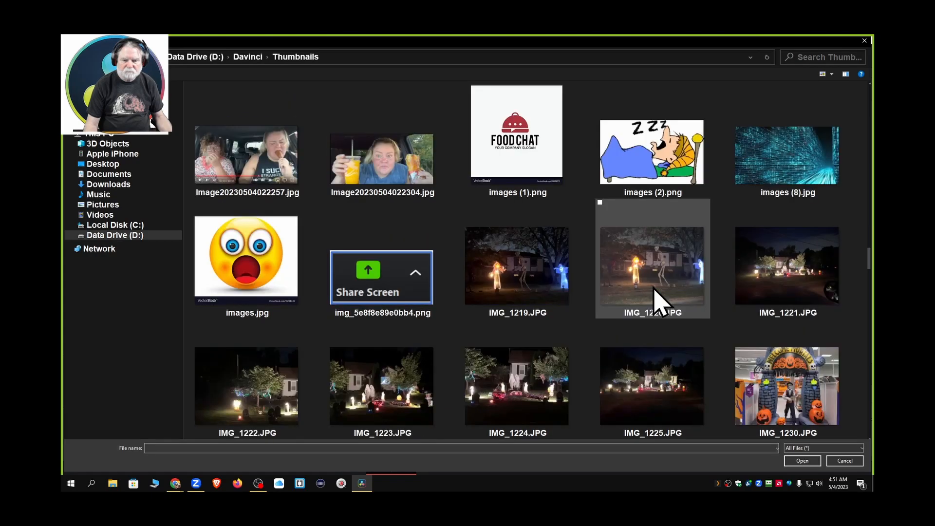
{"action": "scroll", "coordinate": [658, 300], "scroll_direction": "down", "scroll_amount": 4}
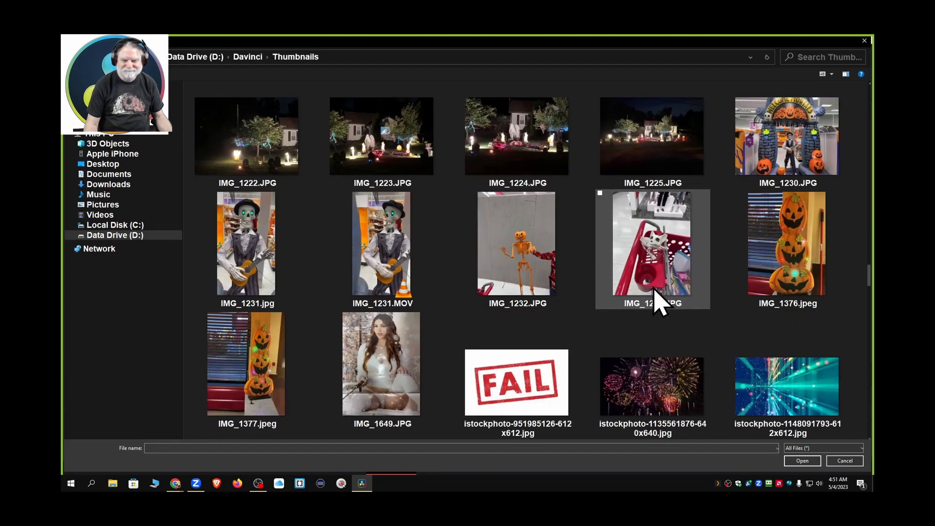
{"action": "scroll", "coordinate": [659, 300], "scroll_direction": "down", "scroll_amount": 2}
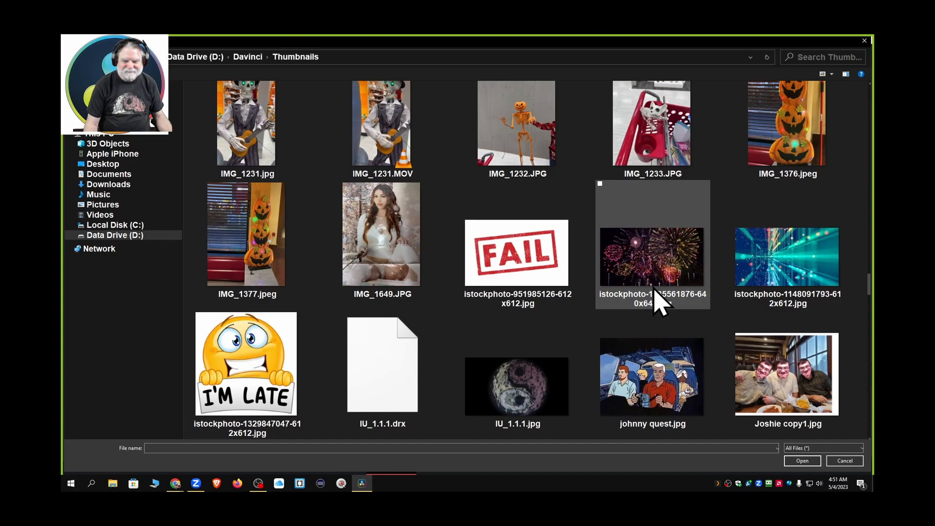
{"action": "scroll", "coordinate": [660, 300], "scroll_direction": "down", "scroll_amount": 2}
{"action": "scroll", "coordinate": [660, 302], "scroll_direction": "up", "scroll_amount": 14}
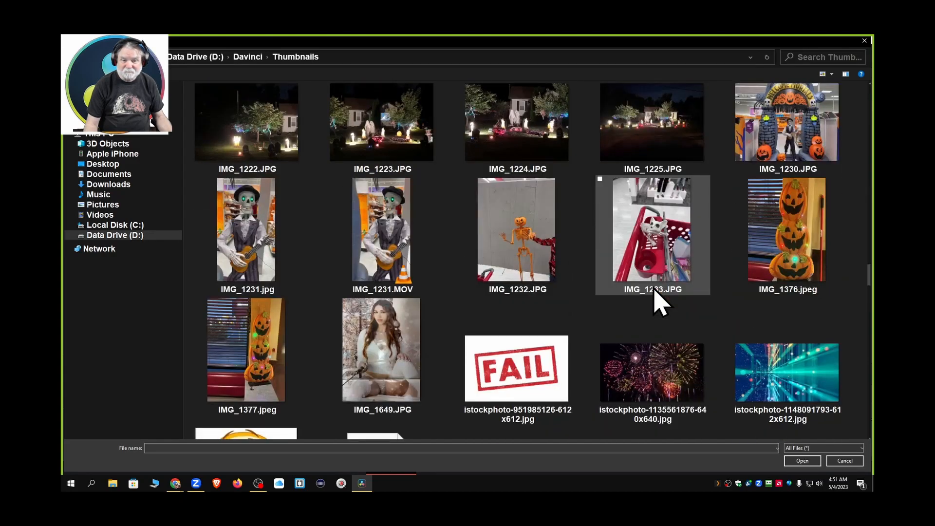
{"action": "scroll", "coordinate": [655, 290], "scroll_direction": "up", "scroll_amount": 8}
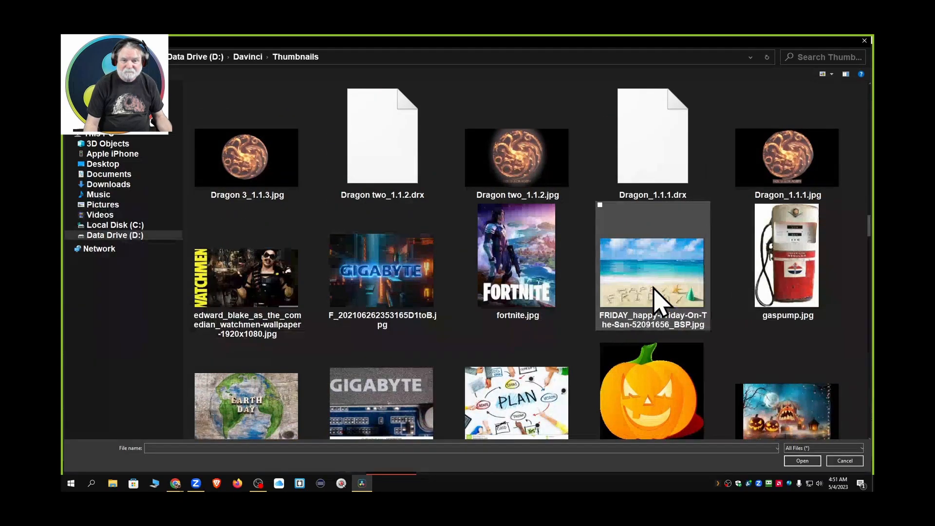
{"action": "scroll", "coordinate": [654, 289], "scroll_direction": "up", "scroll_amount": 2}
{"action": "scroll", "coordinate": [655, 290], "scroll_direction": "down", "scroll_amount": 18}
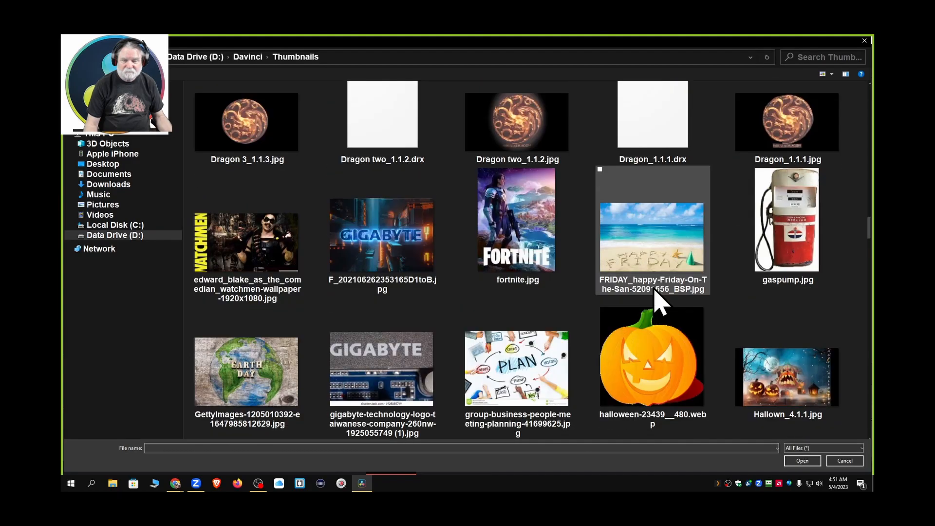
{"action": "scroll", "coordinate": [662, 303], "scroll_direction": "down", "scroll_amount": 5}
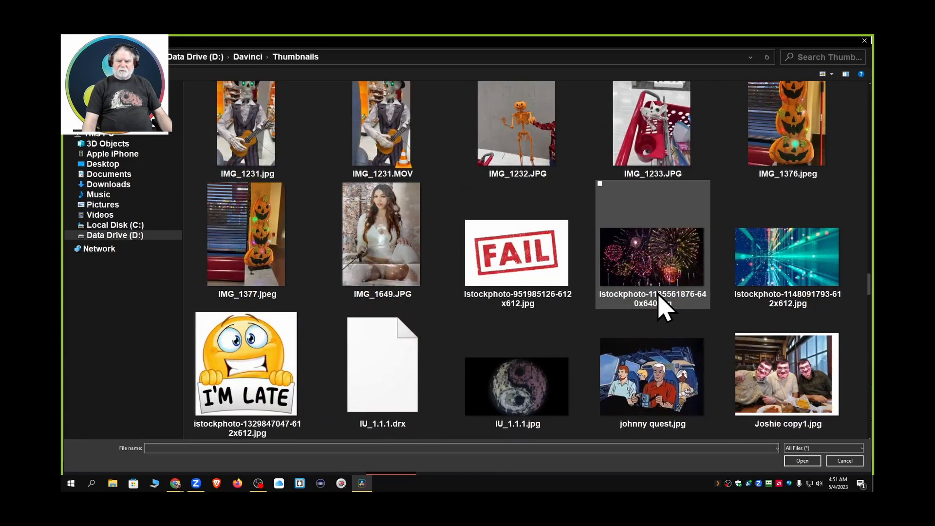
{"action": "scroll", "coordinate": [661, 304], "scroll_direction": "down", "scroll_amount": 2}
{"action": "scroll", "coordinate": [653, 293], "scroll_direction": "down", "scroll_amount": 8}
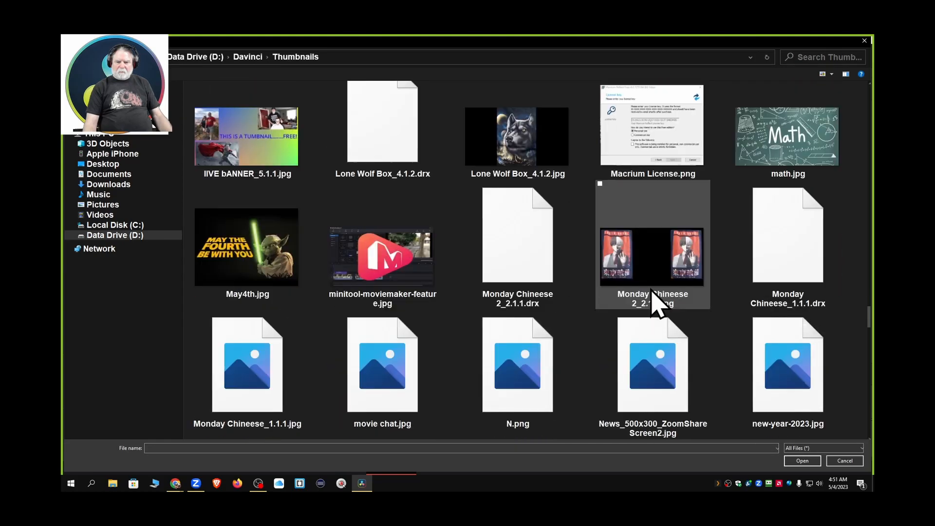
{"action": "scroll", "coordinate": [653, 292], "scroll_direction": "down", "scroll_amount": 2}
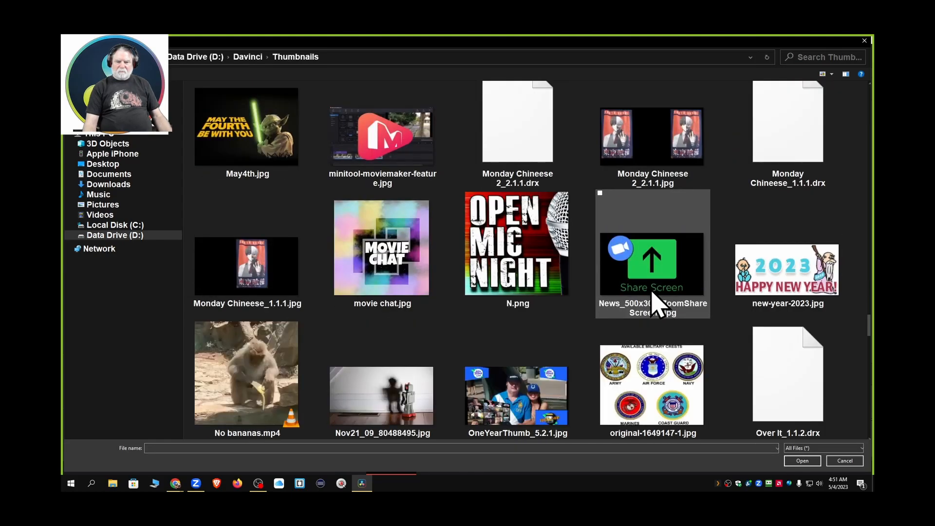
{"action": "scroll", "coordinate": [655, 303], "scroll_direction": "down", "scroll_amount": 2}
{"action": "scroll", "coordinate": [652, 291], "scroll_direction": "down", "scroll_amount": 2}
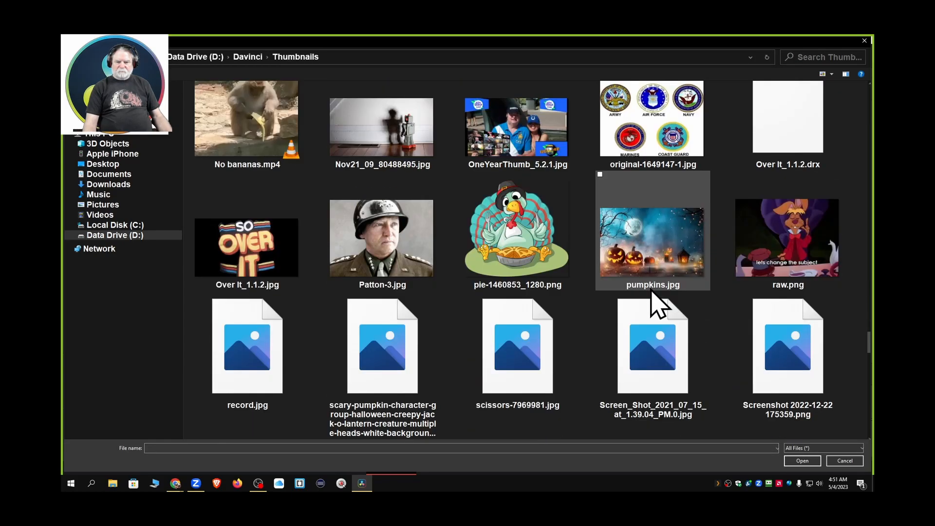
{"action": "scroll", "coordinate": [652, 292], "scroll_direction": "down", "scroll_amount": 2}
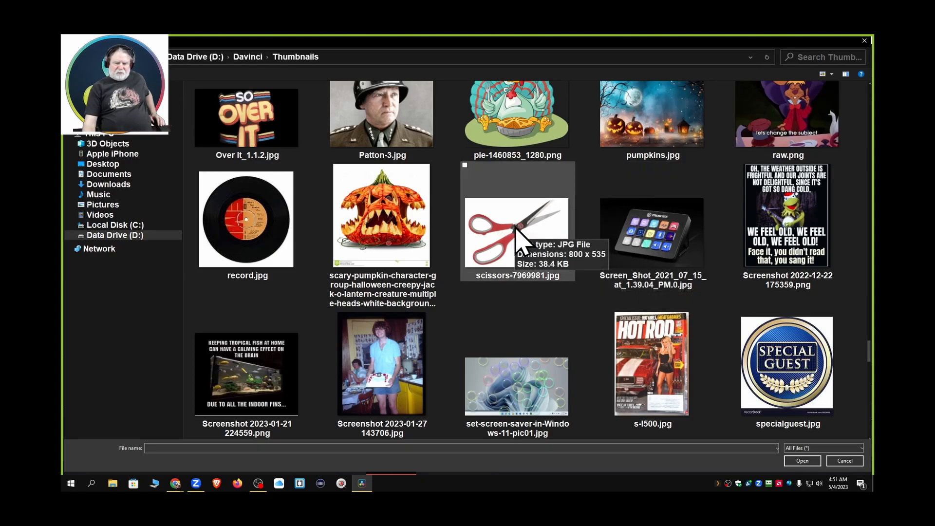
{"action": "scroll", "coordinate": [517, 228], "scroll_direction": "down", "scroll_amount": 1}
{"action": "scroll", "coordinate": [517, 229], "scroll_direction": "down", "scroll_amount": 1}
{"action": "scroll", "coordinate": [523, 243], "scroll_direction": "down", "scroll_amount": 2}
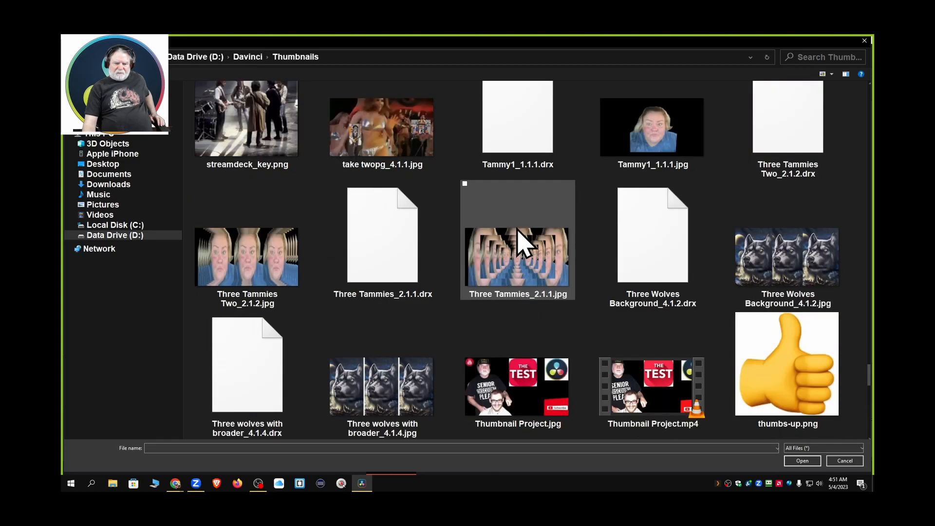
{"action": "scroll", "coordinate": [525, 243], "scroll_direction": "down", "scroll_amount": 1}
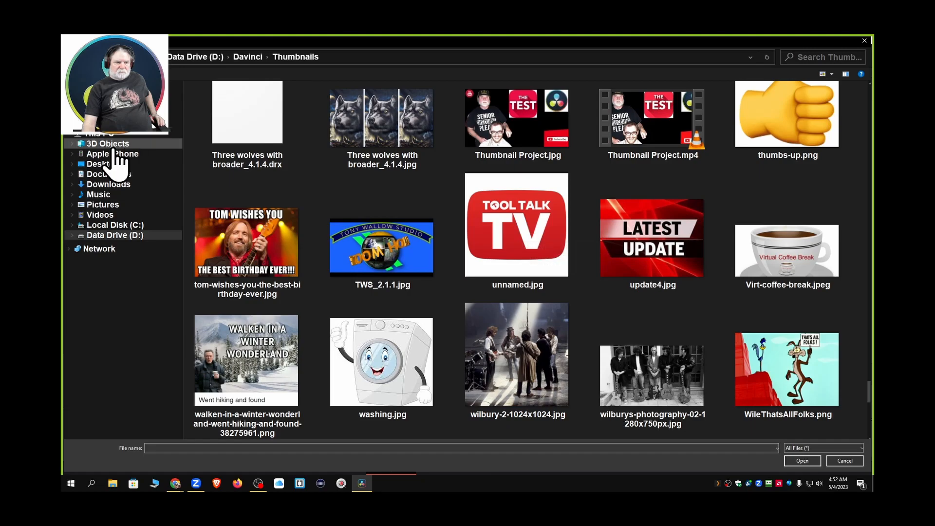
Import WileThatsAllFolks_Object Removal.jpg from the Downloads folder into the media pool
{"action": "left_click", "coordinate": [103, 186]}
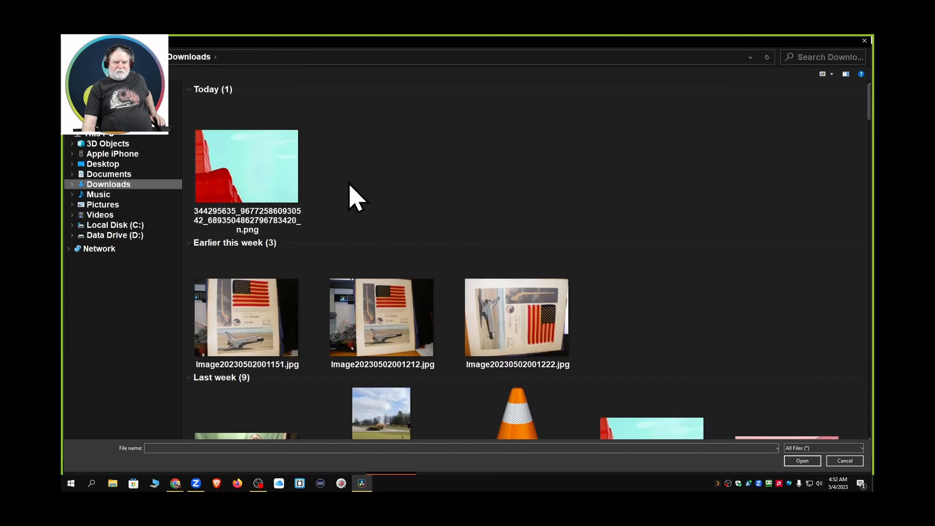
{"action": "scroll", "coordinate": [415, 192], "scroll_direction": "down", "scroll_amount": 3}
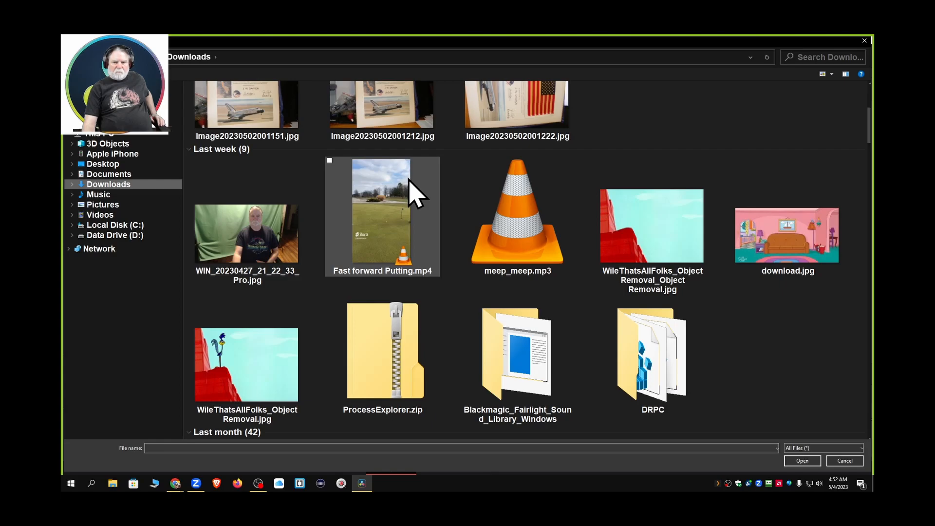
{"action": "scroll", "coordinate": [412, 192], "scroll_direction": "down", "scroll_amount": 4}
{"action": "scroll", "coordinate": [412, 192], "scroll_direction": "up", "scroll_amount": 3}
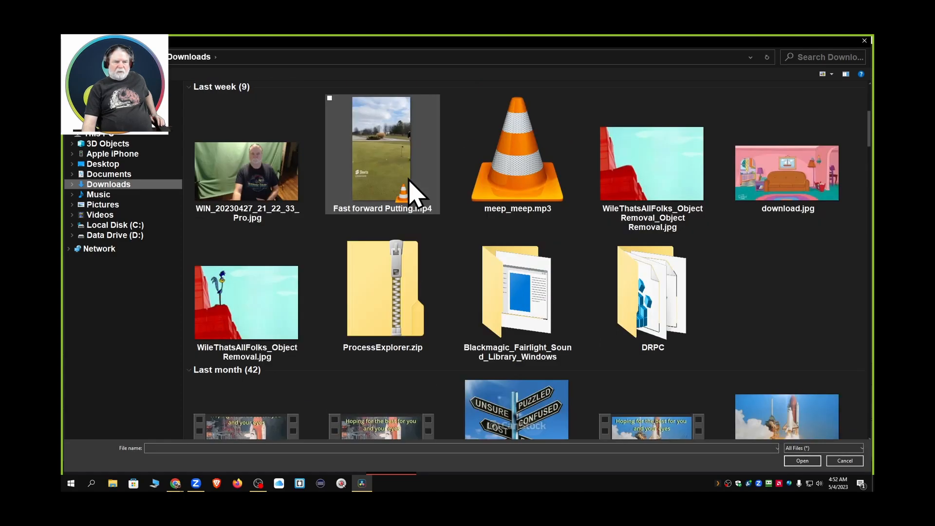
{"action": "left_click", "coordinate": [241, 316]}
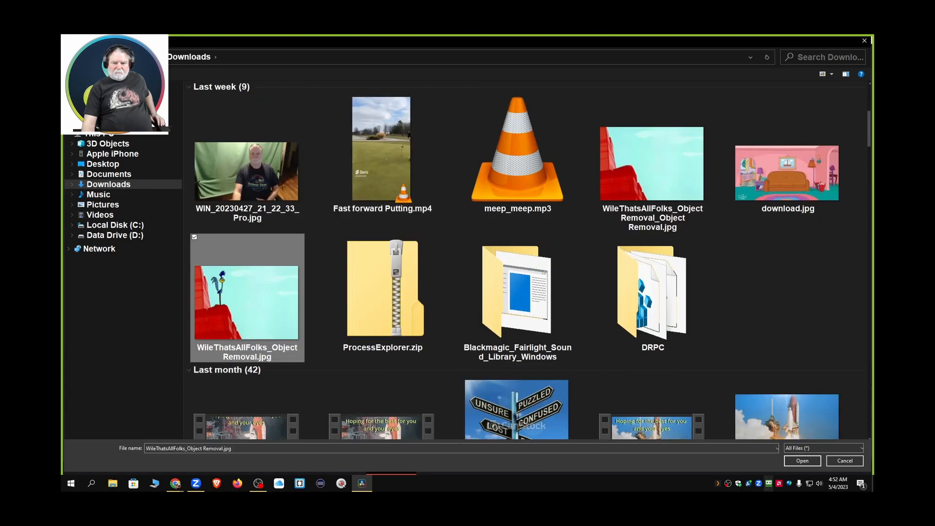
{"action": "left_click", "coordinate": [802, 461]}
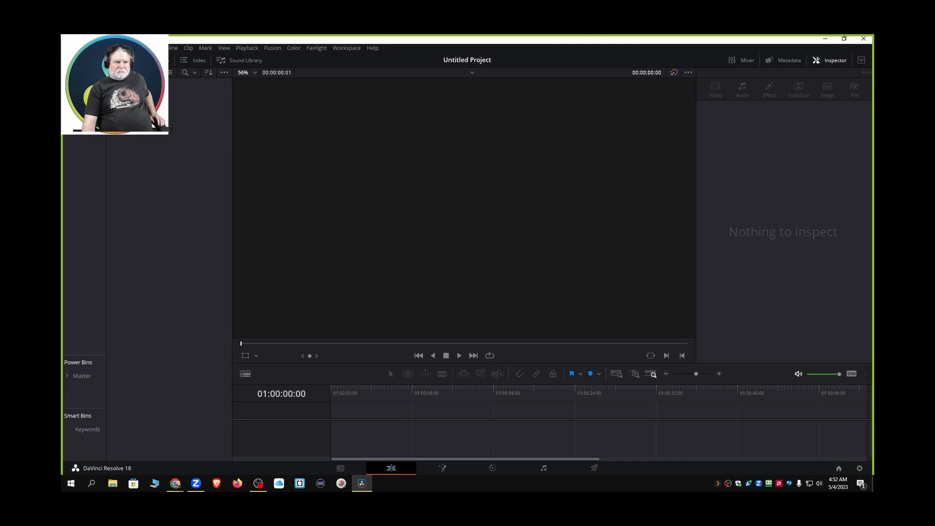
Place the imported image at the start of a new timeline and trim its end to a duration of about 00:00:02:08
{"action": "left_click_drag", "start_coordinate": [171, 161], "coordinate": [376, 428]}
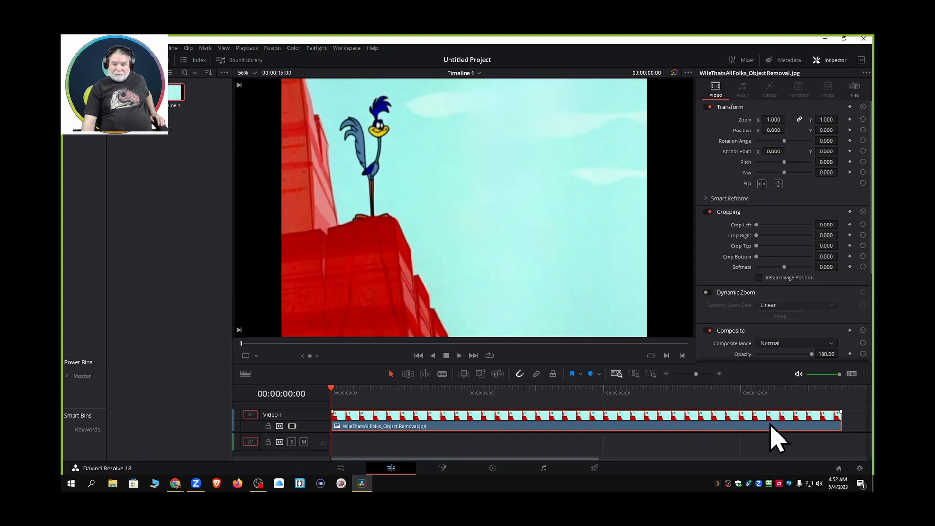
{"action": "left_click_drag", "start_coordinate": [843, 420], "coordinate": [412, 419]}
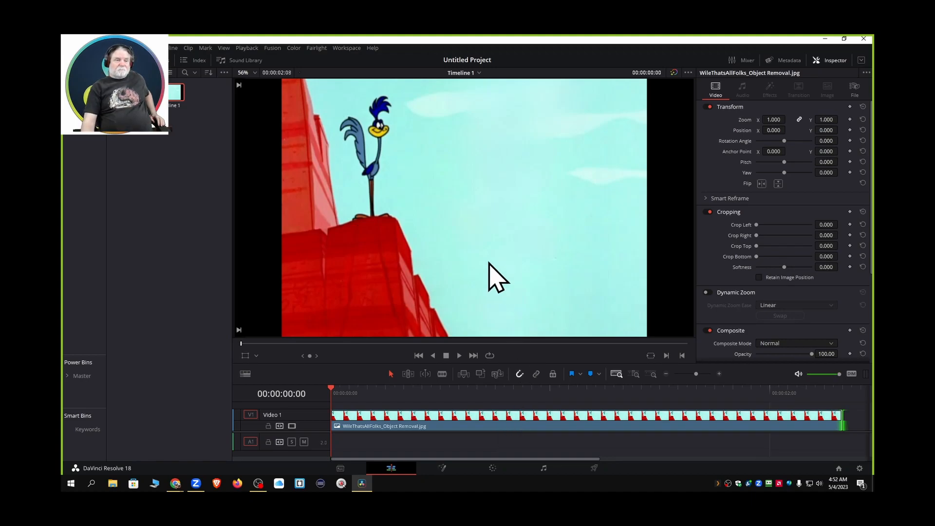
Hide the media pool and switch to the Color page for the image clip
{"action": "left_click", "coordinate": [176, 92]}
{"action": "left_click", "coordinate": [105, 61]}
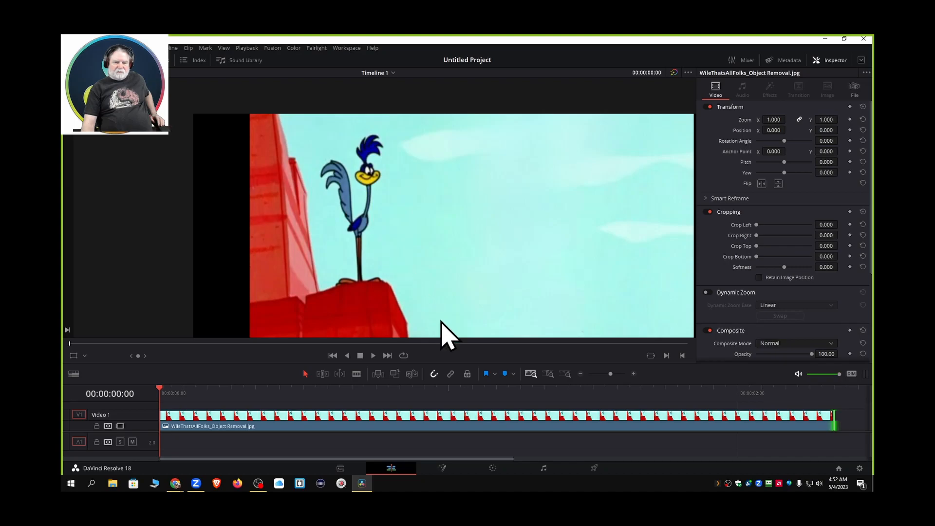
{"action": "left_click", "coordinate": [498, 472]}
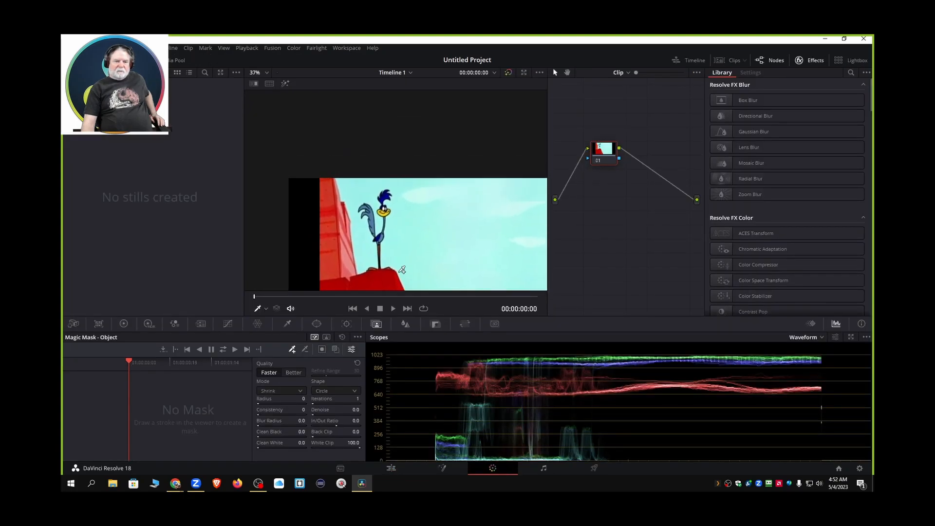
Start a curve power window on node 01 and trace the roadrunner's outer edge from the tail tip down to the upper legs
{"action": "scroll", "coordinate": [402, 270], "scroll_direction": "up", "scroll_amount": 6}
{"action": "left_click_drag", "start_coordinate": [313, 146], "coordinate": [420, 201]}
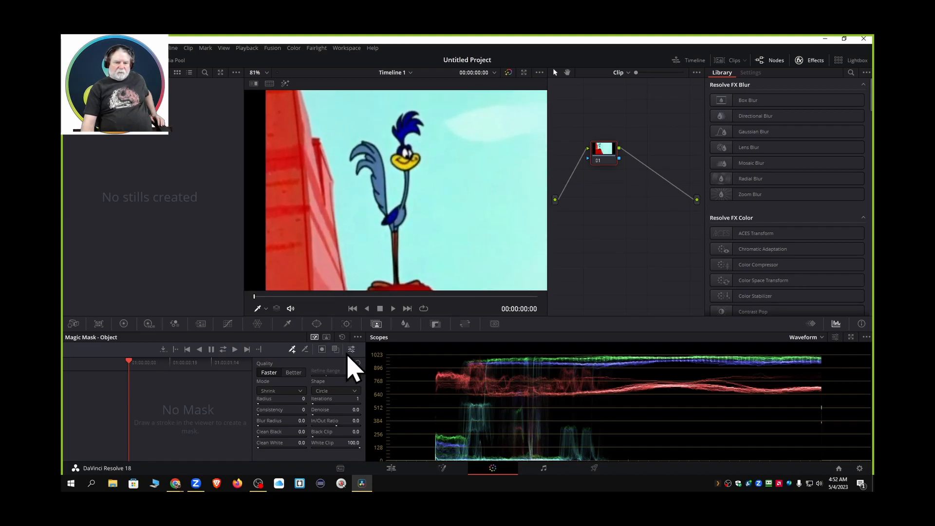
{"action": "left_click", "coordinate": [315, 325]}
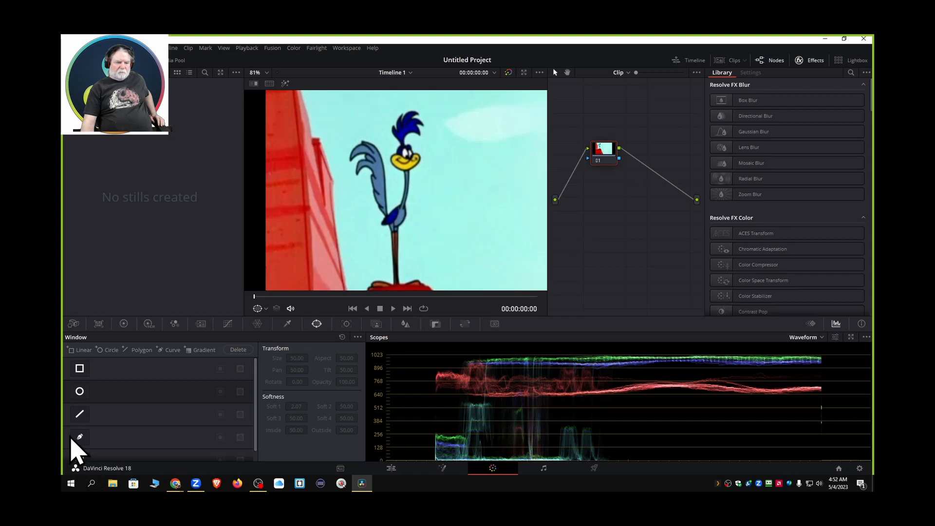
{"action": "left_click", "coordinate": [79, 437]}
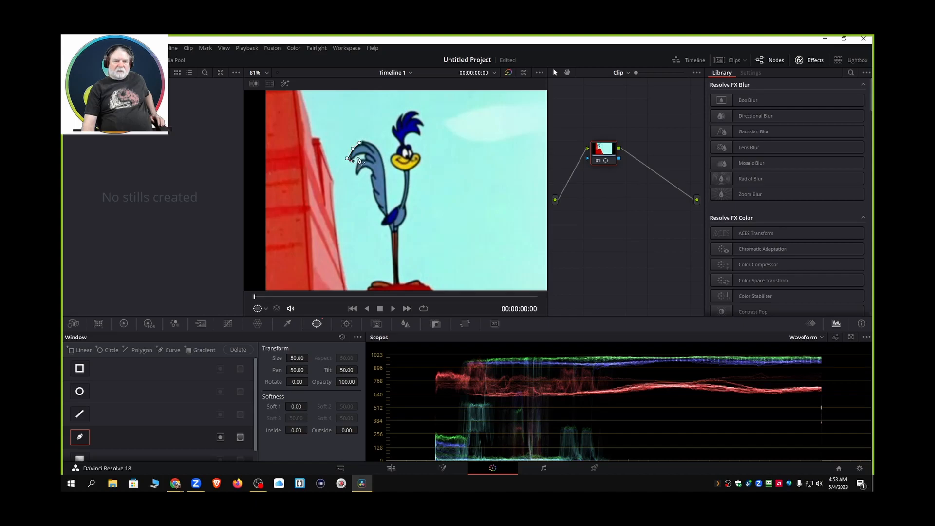
{"action": "left_click", "coordinate": [368, 155]}
{"action": "left_click", "coordinate": [361, 167]}
{"action": "left_click", "coordinate": [351, 177]}
{"action": "left_click", "coordinate": [375, 185]}
{"action": "left_click", "coordinate": [371, 197]}
{"action": "left_click", "coordinate": [379, 215]}
{"action": "left_click", "coordinate": [385, 222]}
{"action": "left_click", "coordinate": [388, 238]}
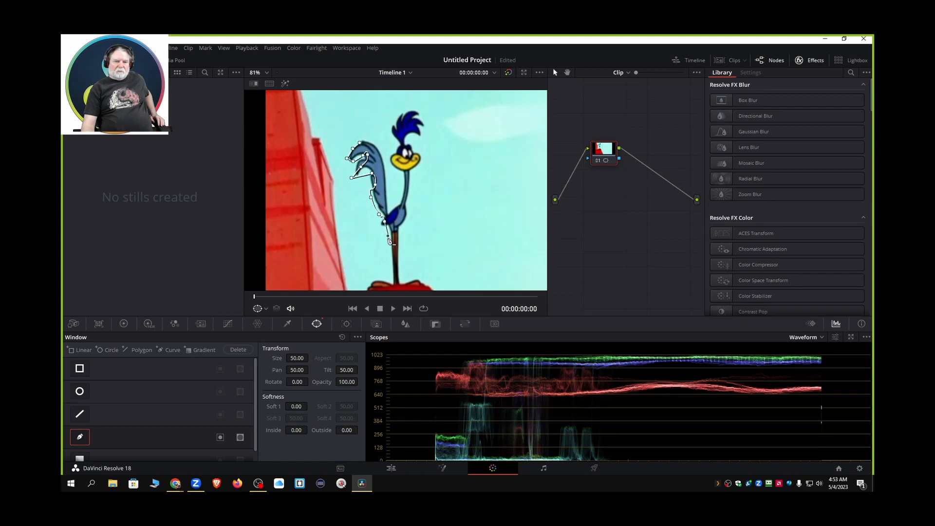
Continue the curve outline down the legs, around the top of the rock and back up the neck to the beak
{"action": "left_click", "coordinate": [393, 272]}
{"action": "left_click", "coordinate": [374, 290]}
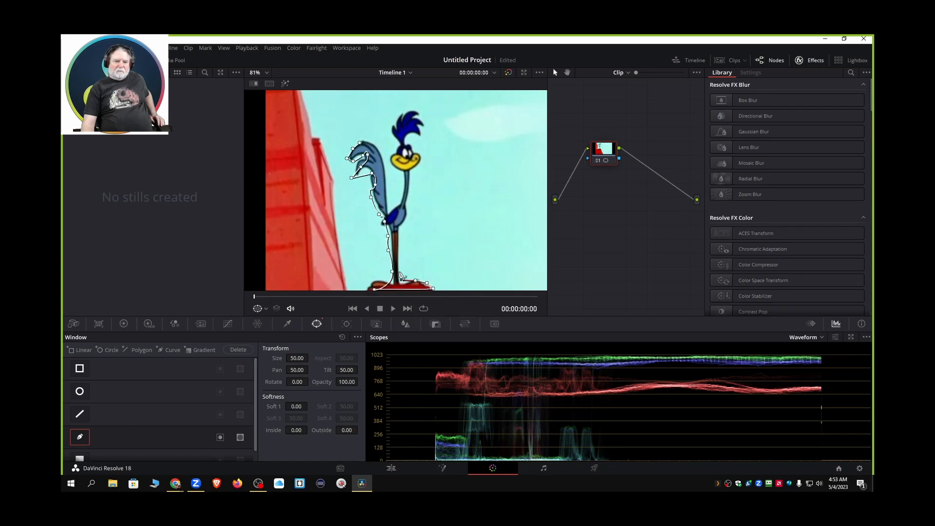
{"action": "left_click", "coordinate": [408, 213]}
{"action": "left_click", "coordinate": [409, 193]}
{"action": "left_click", "coordinate": [423, 167]}
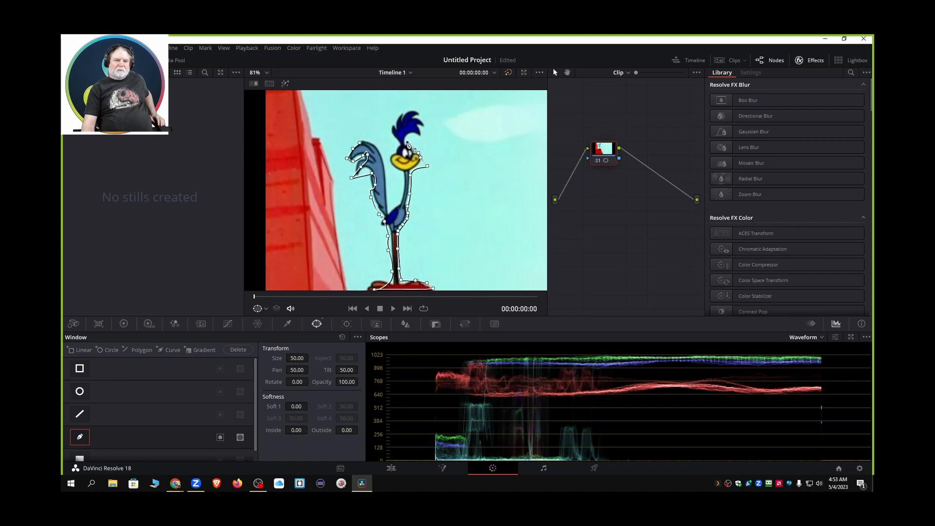
Continue the curve outline around the head crest and down the back of the neck, closing it at the tail
{"action": "left_click", "coordinate": [409, 136]}
{"action": "left_click", "coordinate": [422, 138]}
{"action": "left_click", "coordinate": [421, 125]}
{"action": "left_click", "coordinate": [423, 118]}
{"action": "left_click", "coordinate": [420, 115]}
{"action": "left_click", "coordinate": [414, 107]}
{"action": "left_click_drag", "start_coordinate": [400, 110], "coordinate": [400, 148]}
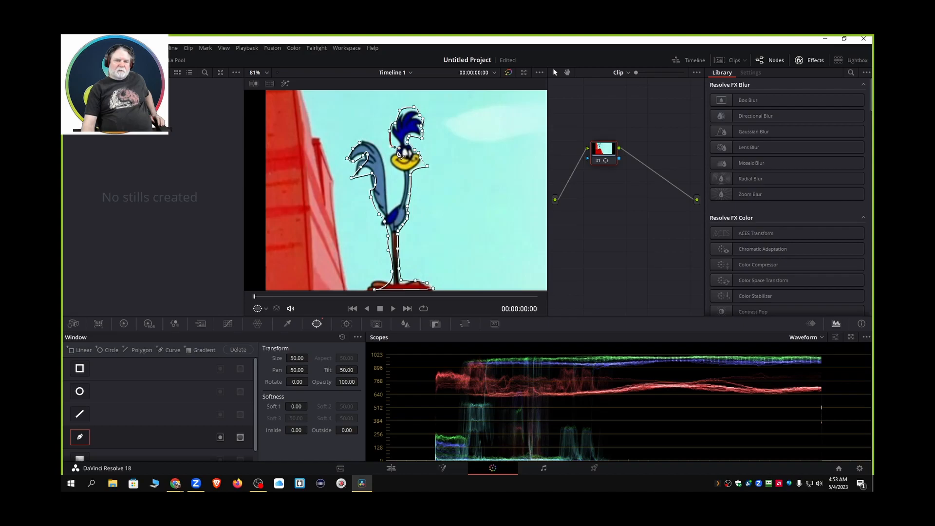
{"action": "left_click", "coordinate": [388, 162]}
{"action": "left_click", "coordinate": [399, 210]}
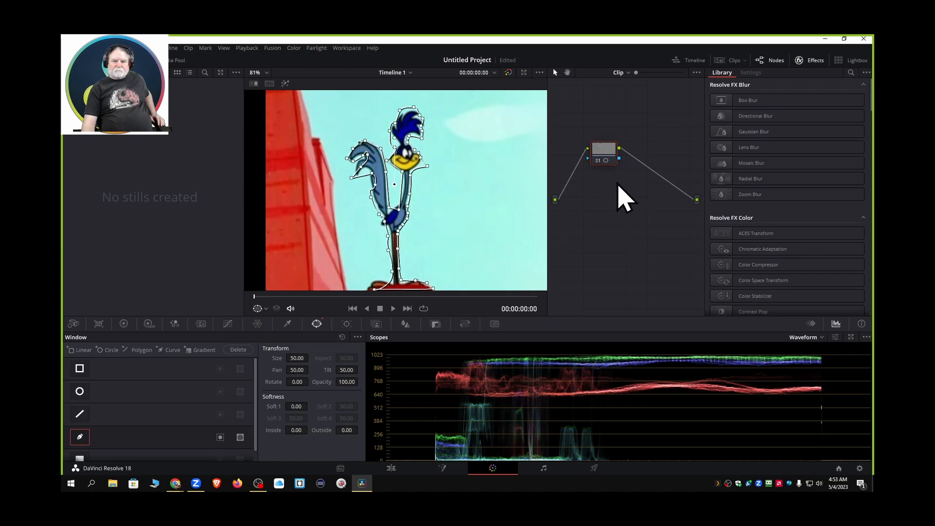
Add an alpha output to the node graph and connect node 01's alpha output to it
{"action": "right_click", "coordinate": [618, 184]}
{"action": "left_click", "coordinate": [643, 217]}
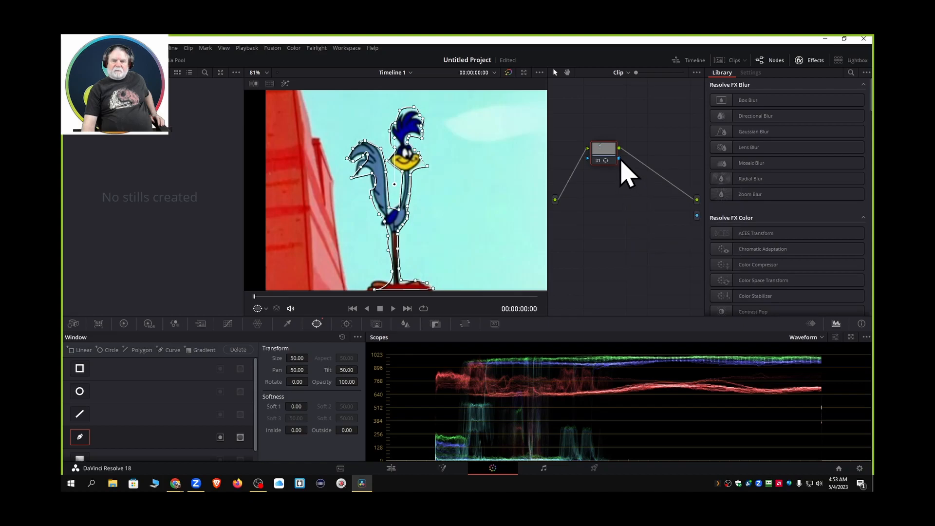
{"action": "left_click_drag", "start_coordinate": [676, 228], "coordinate": [705, 221]}
{"action": "left_click_drag", "start_coordinate": [699, 217], "coordinate": [698, 217]}
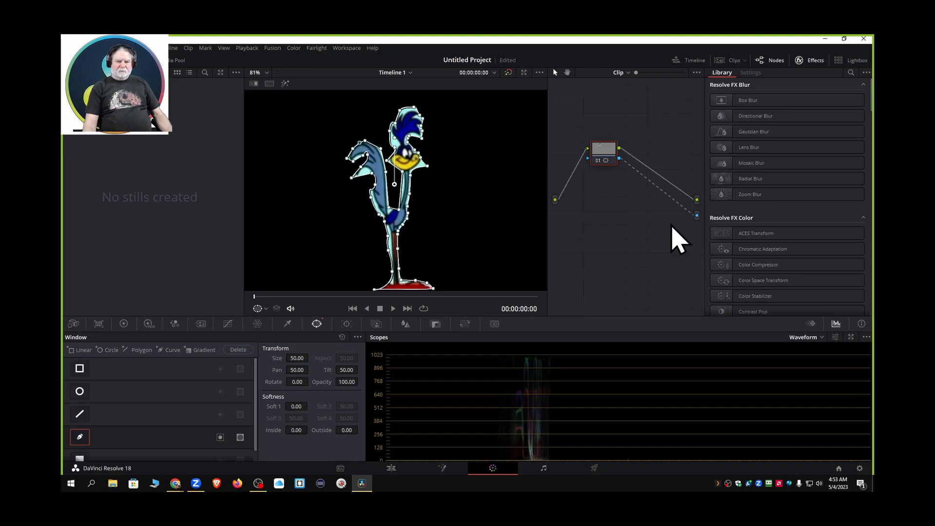
Undo the alpha output connection and the entire curve power window on node 01
{"action": "left_click", "coordinate": [677, 204]}
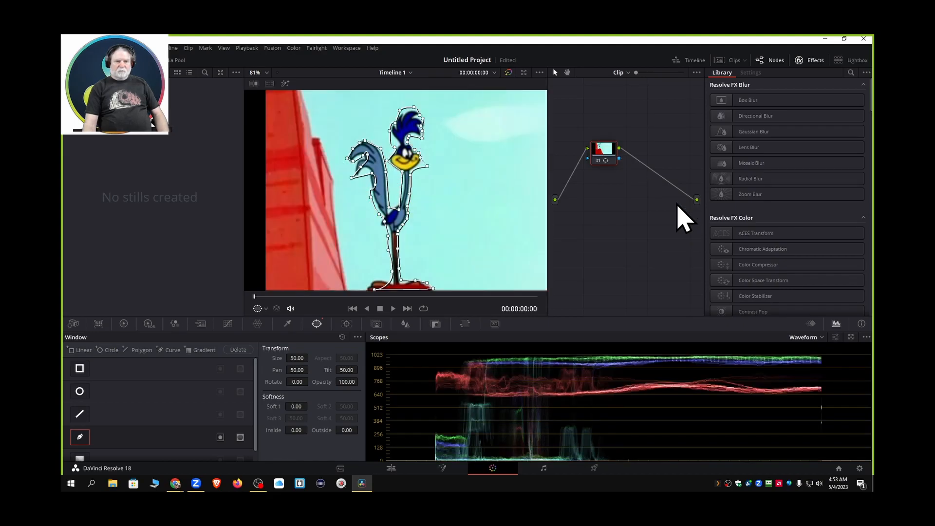
{"action": "key", "text": "ctrl+z"}
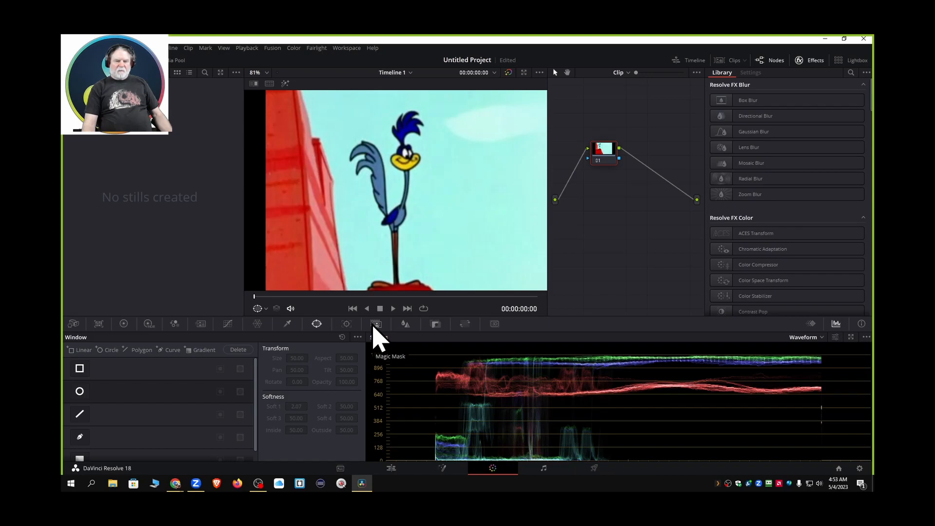
Switch to SwordSoft Mousetrack, close its settings window and draw a yellow box on screen around the Magic Mask icon
{"action": "left_click", "coordinate": [341, 481]}
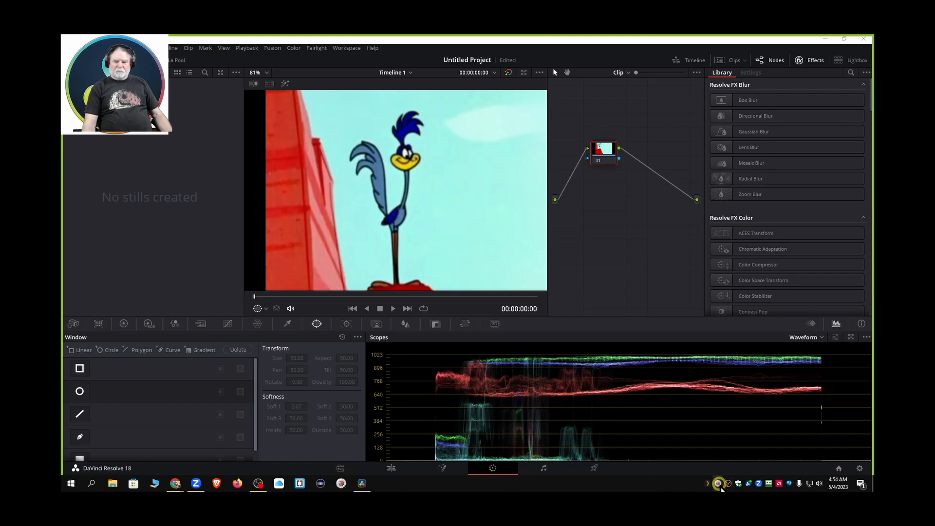
{"action": "left_click", "coordinate": [719, 484]}
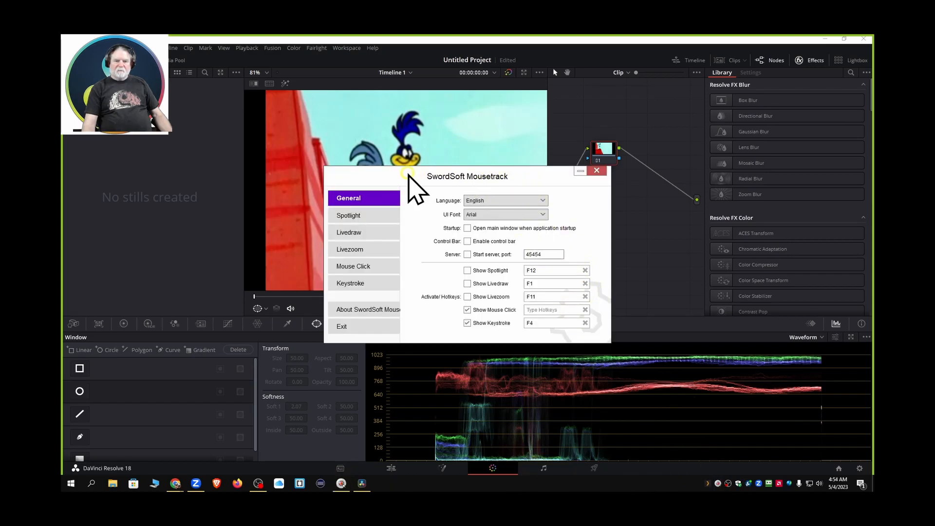
{"action": "left_click", "coordinate": [597, 170]}
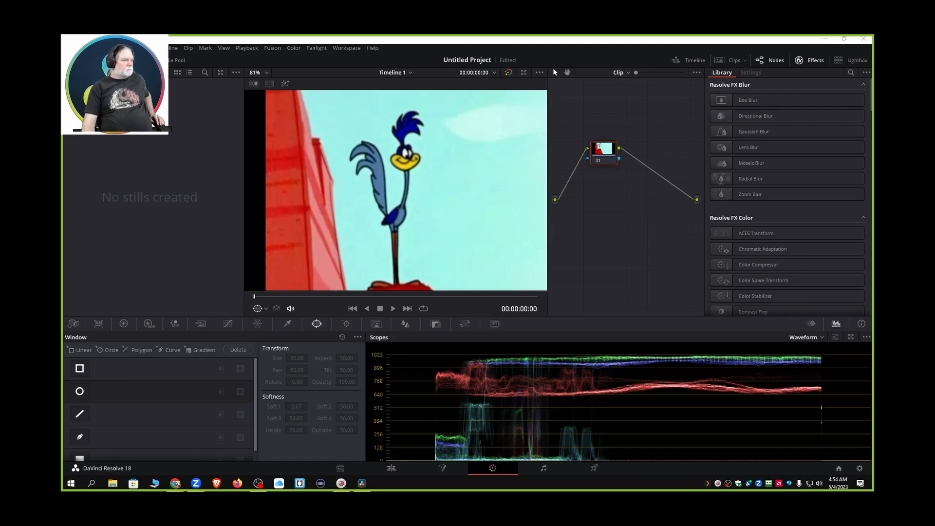
{"action": "key", "text": "F9"}
{"action": "mouse_move", "coordinate": [248, 157]}
{"action": "left_mouse_down"}
{"action": "mouse_move", "coordinate": [198, 155]}
{"action": "mouse_move", "coordinate": [197, 141]}
{"action": "left_mouse_up"}
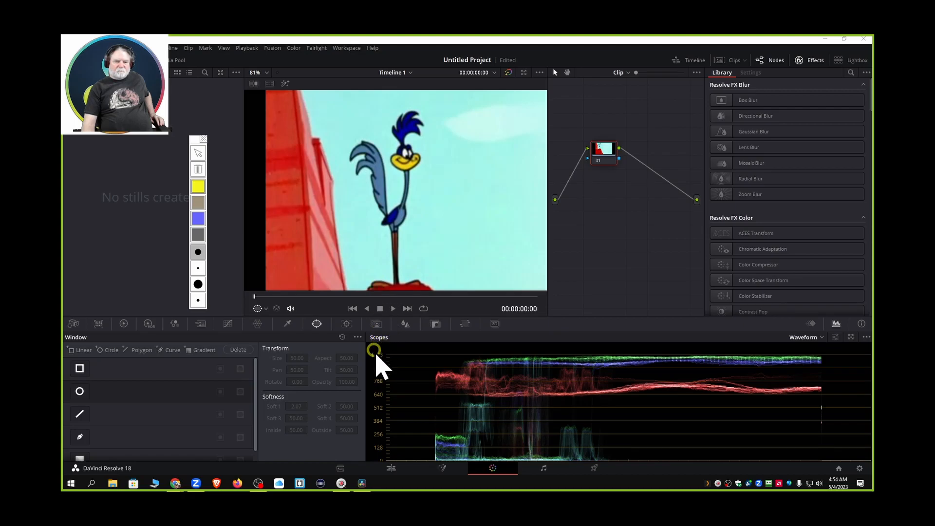
{"action": "mouse_move", "coordinate": [369, 339]}
{"action": "left_mouse_down"}
{"action": "mouse_move", "coordinate": [393, 346]}
{"action": "mouse_move", "coordinate": [394, 314]}
{"action": "mouse_move", "coordinate": [362, 308]}
{"action": "mouse_move", "coordinate": [363, 340]}
{"action": "left_mouse_up"}
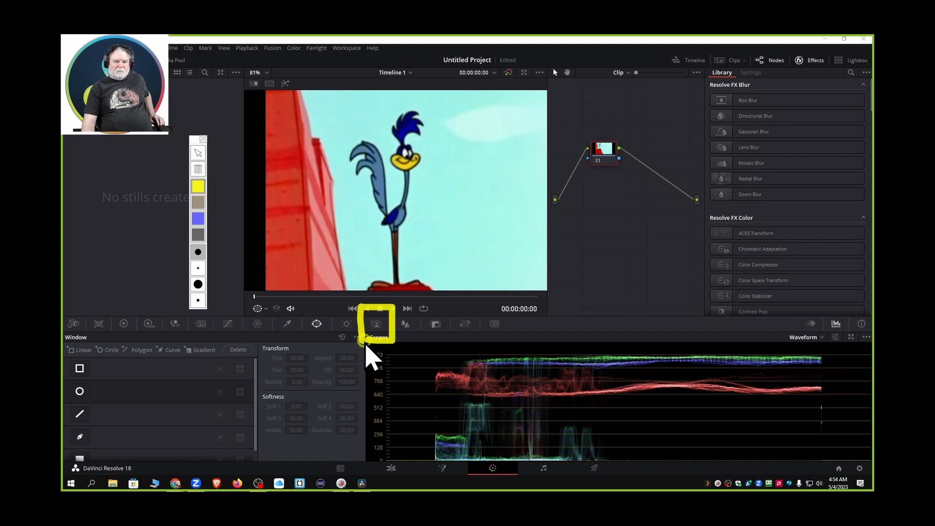
Erase the yellow on-screen annotation and exit SwordSoft Mousetrack
{"action": "left_click", "coordinate": [198, 159]}
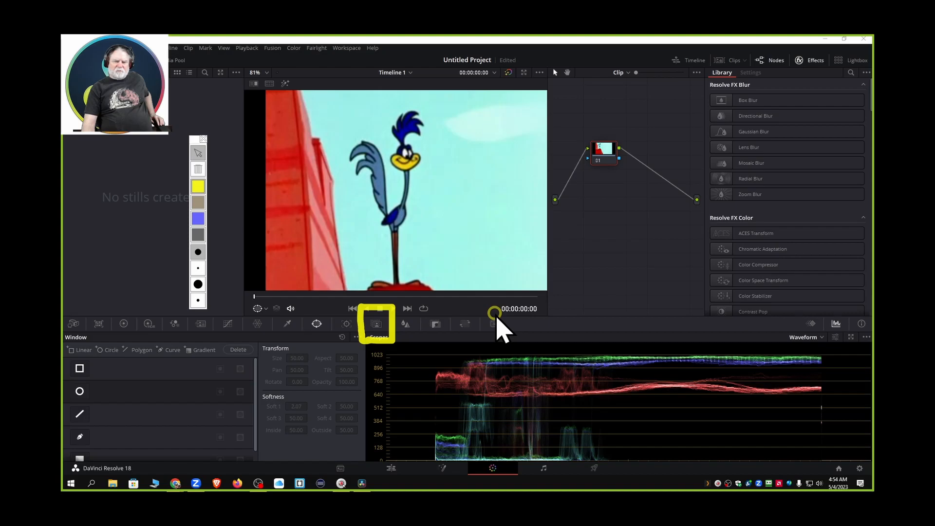
{"action": "left_click", "coordinate": [198, 169]}
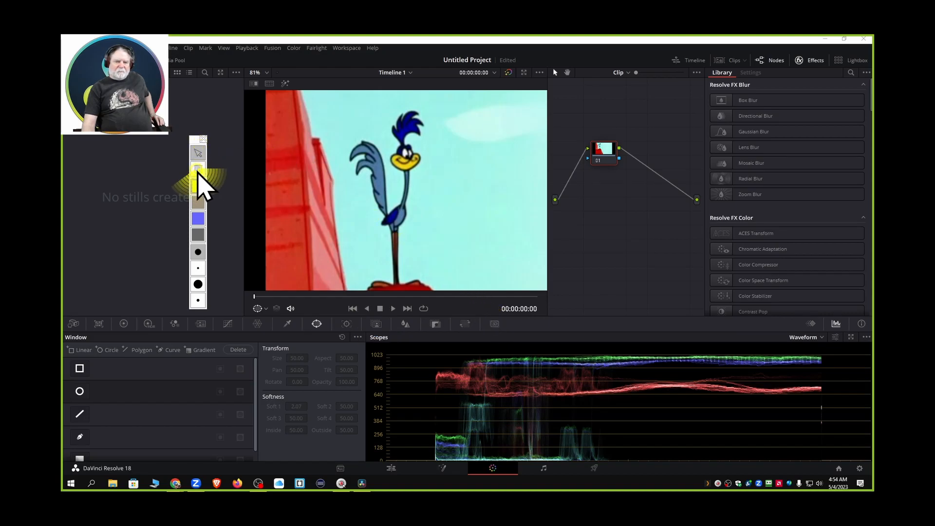
{"action": "left_click", "coordinate": [203, 139]}
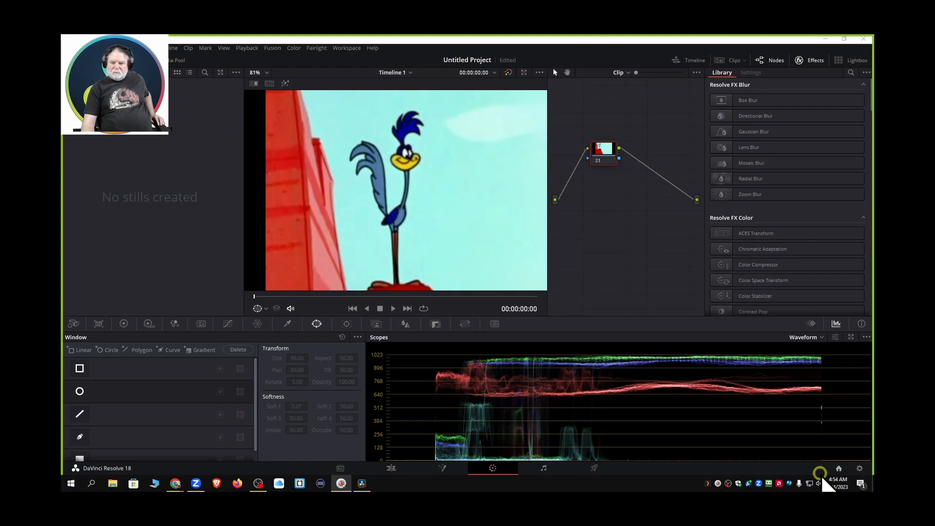
{"action": "right_click", "coordinate": [718, 483]}
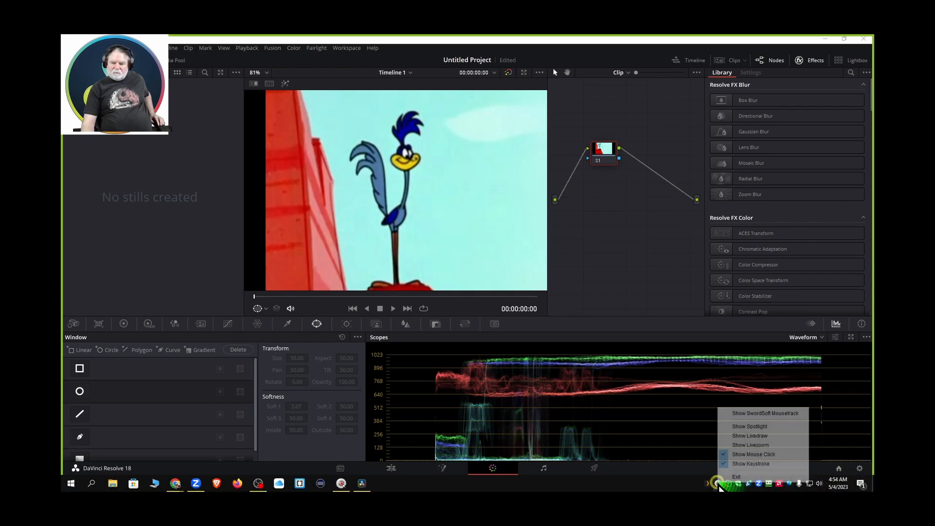
{"action": "left_click", "coordinate": [733, 477]}
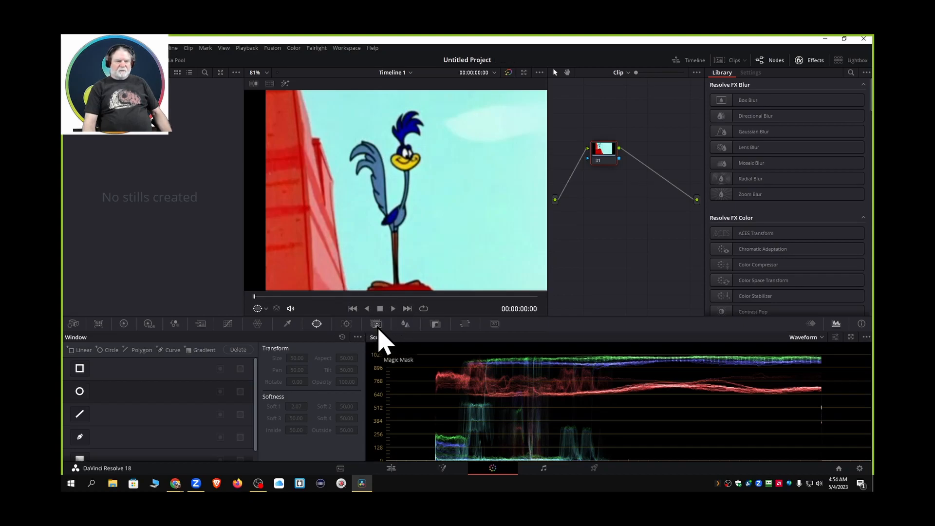
Start an object Magic Mask on node 01 and draw add strokes over the roadrunner's tail, head, neck, body and legs
{"action": "left_click", "coordinate": [376, 324]}
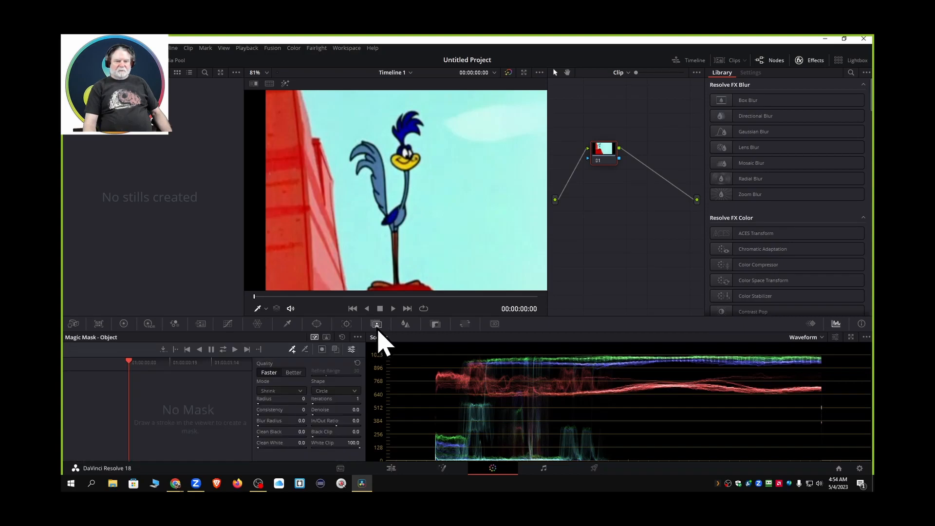
{"action": "left_click", "coordinate": [293, 350]}
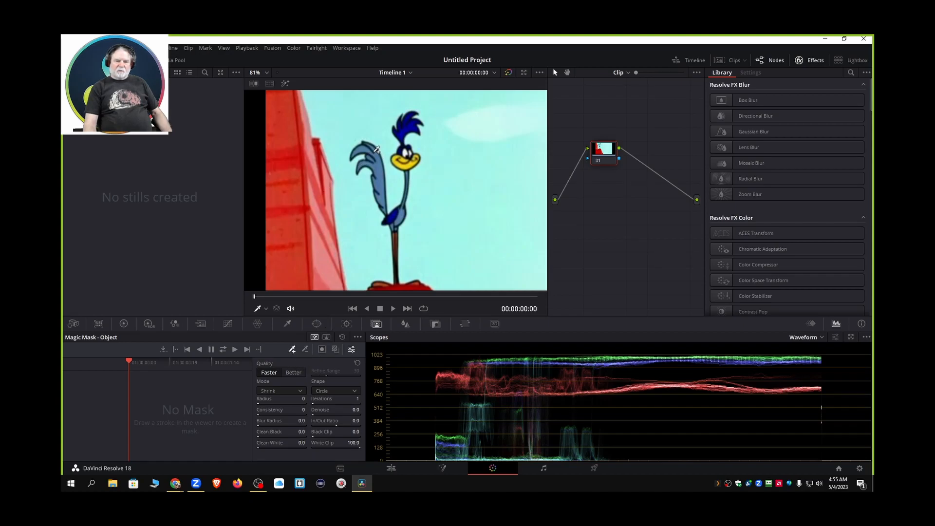
{"action": "mouse_move", "coordinate": [381, 159]}
{"action": "left_mouse_down"}
{"action": "mouse_move", "coordinate": [386, 207]}
{"action": "mouse_move", "coordinate": [398, 214]}
{"action": "mouse_move", "coordinate": [411, 183]}
{"action": "mouse_move", "coordinate": [405, 155]}
{"action": "left_mouse_up"}
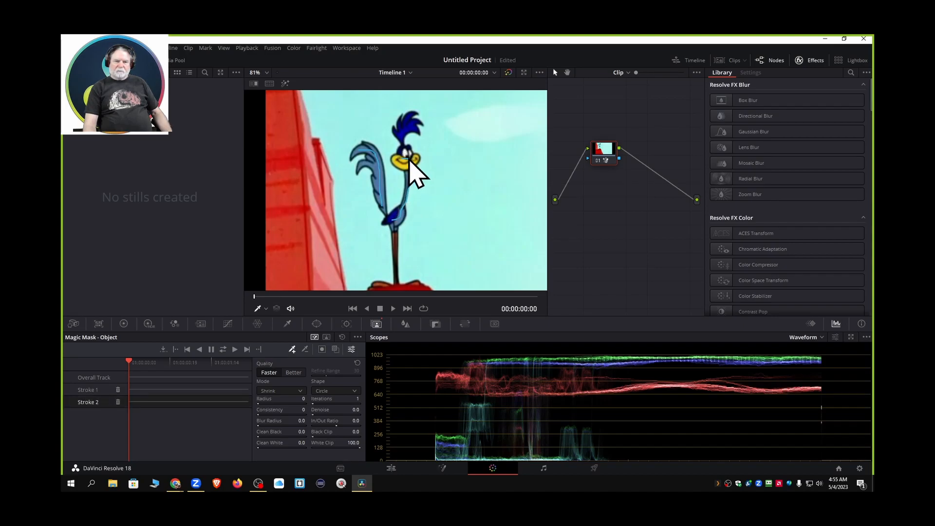
{"action": "left_click_drag", "start_coordinate": [412, 119], "coordinate": [410, 157]}
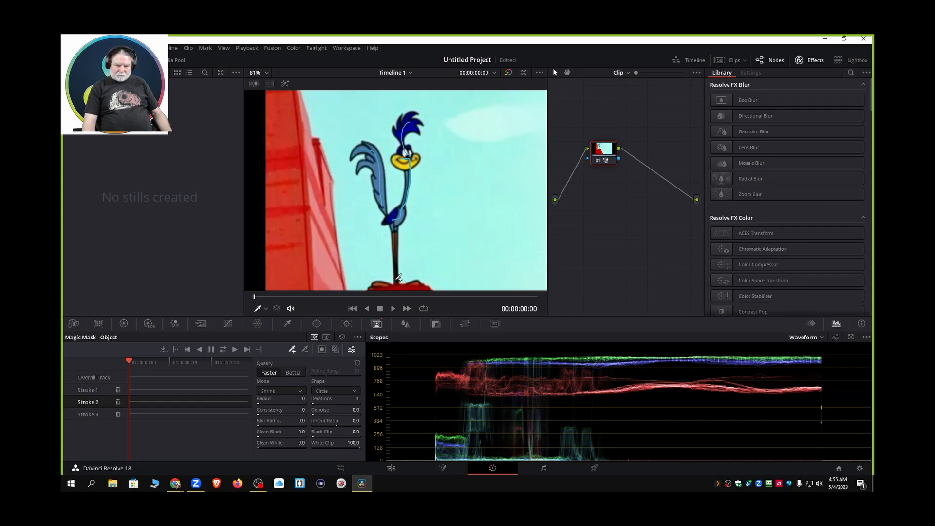
{"action": "left_click_drag", "start_coordinate": [393, 218], "coordinate": [397, 230]}
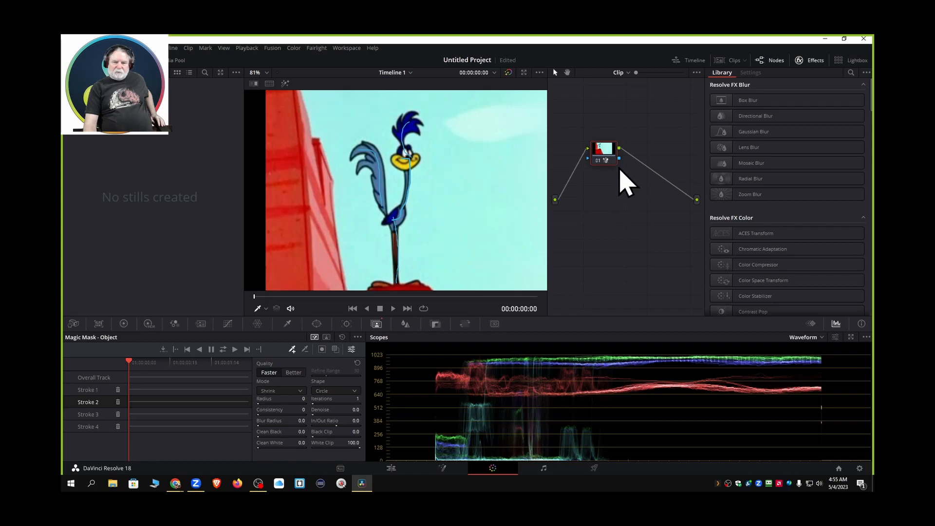
Add an alpha output to the node graph and connect node 01's alpha output to it
{"action": "right_click", "coordinate": [629, 211]}
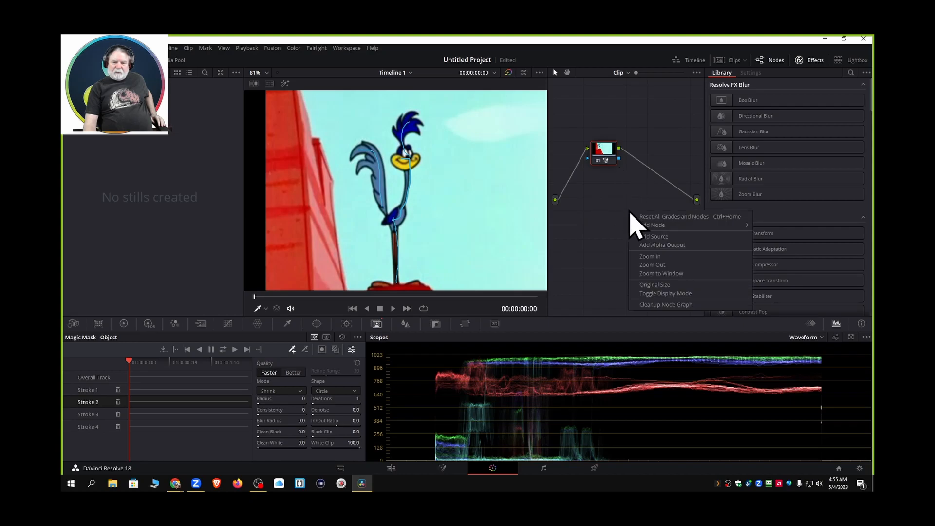
{"action": "left_click", "coordinate": [653, 245]}
{"action": "left_click_drag", "start_coordinate": [619, 158], "coordinate": [699, 222]}
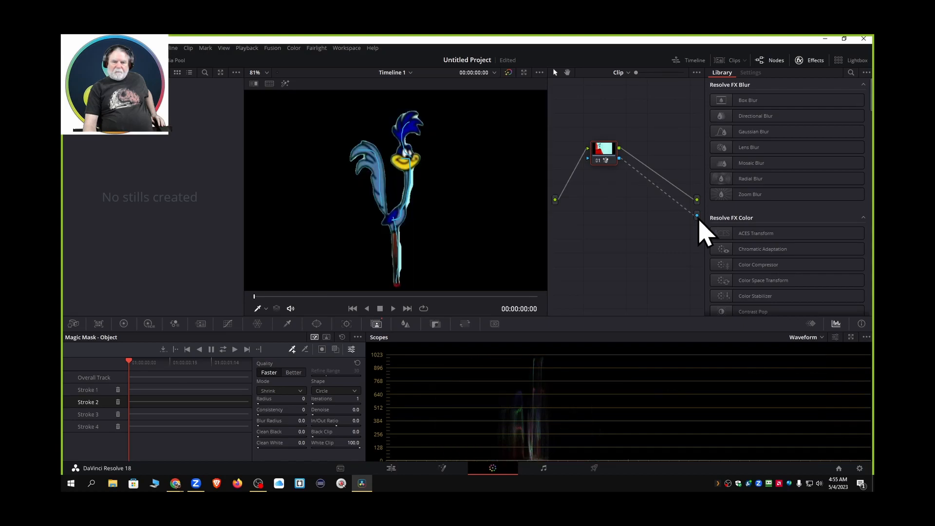
{"action": "scroll", "coordinate": [481, 225], "scroll_direction": "down", "scroll_amount": 1}
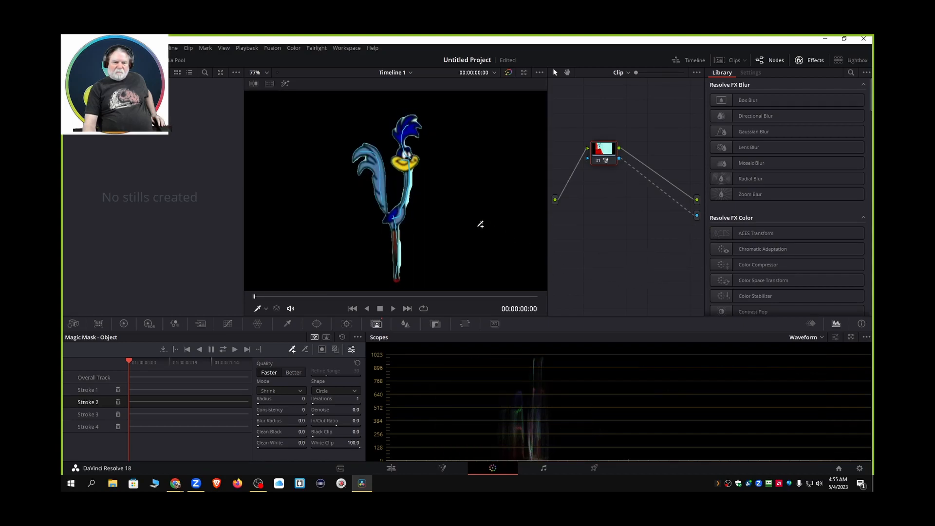
{"action": "scroll", "coordinate": [481, 223], "scroll_direction": "up", "scroll_amount": 1}
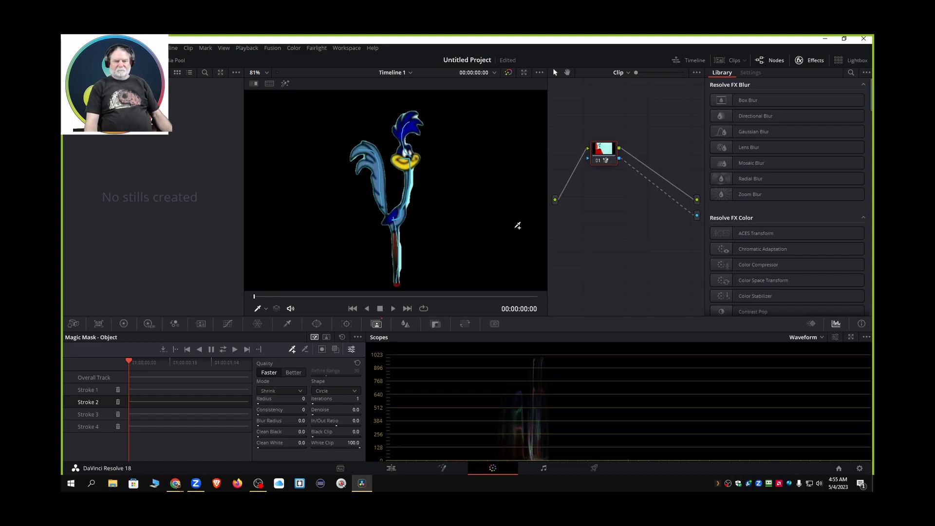
Disconnect the alpha link, add mask strokes over both of the roadrunner's feet, and reconnect node 01's alpha output
{"action": "left_click_drag", "start_coordinate": [688, 209], "coordinate": [681, 217]}
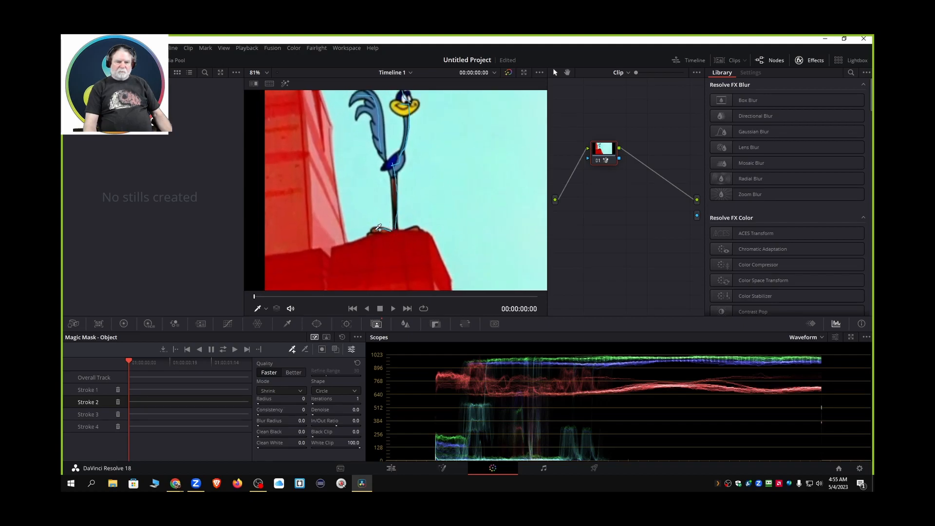
{"action": "left_click_drag", "start_coordinate": [376, 229], "coordinate": [420, 228]}
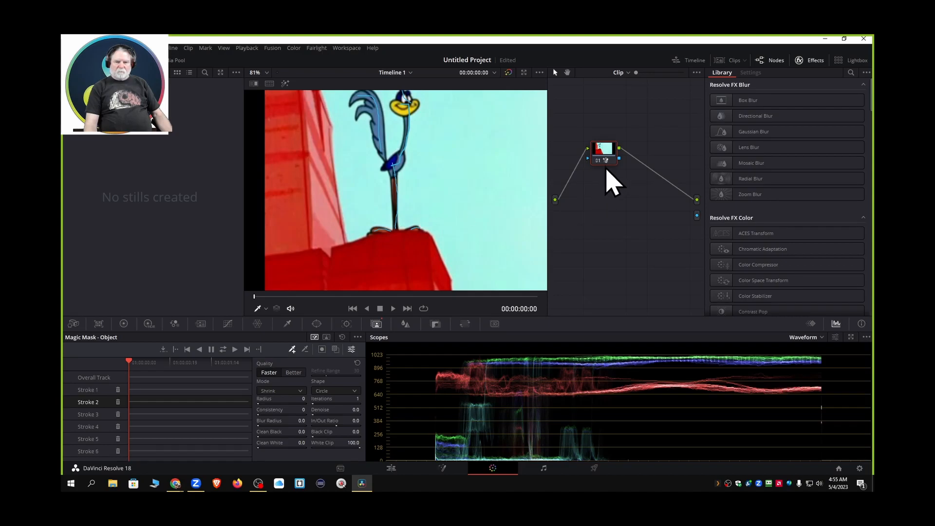
{"action": "left_click_drag", "start_coordinate": [619, 159], "coordinate": [697, 216]}
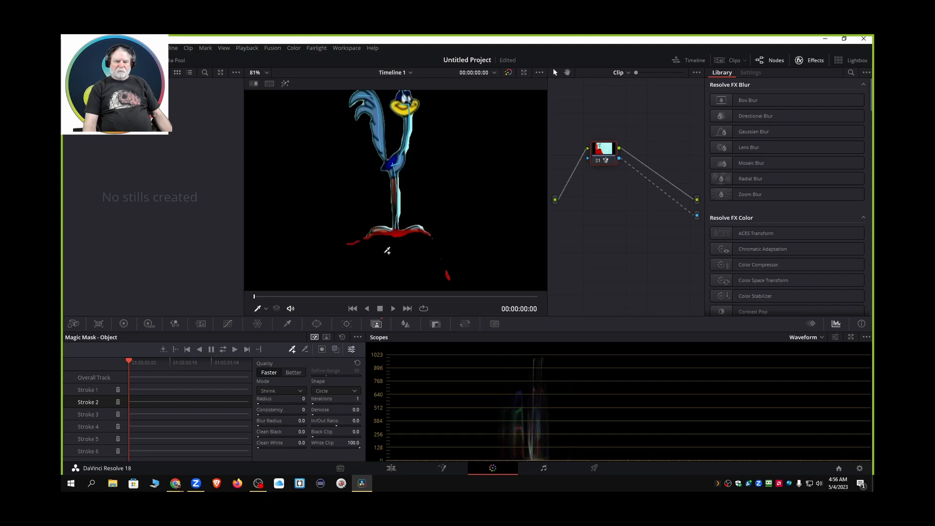
Draw subtract strokes over the red rock below the feet, beside the neck, and beside and across the legs
{"action": "left_click", "coordinate": [305, 350]}
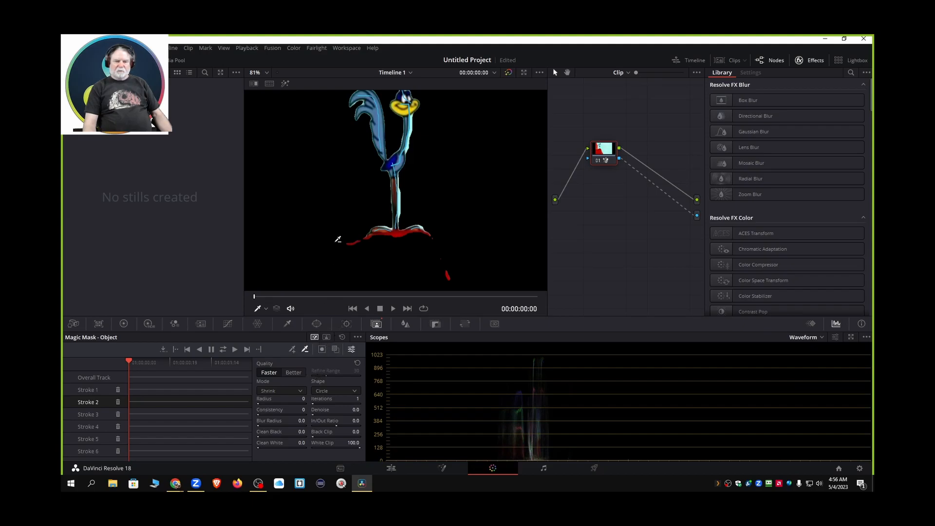
{"action": "mouse_move", "coordinate": [344, 239]}
{"action": "left_mouse_down"}
{"action": "mouse_move", "coordinate": [438, 259]}
{"action": "mouse_move", "coordinate": [465, 277]}
{"action": "mouse_move", "coordinate": [442, 279]}
{"action": "mouse_move", "coordinate": [440, 241]}
{"action": "mouse_move", "coordinate": [427, 233]}
{"action": "mouse_move", "coordinate": [349, 246]}
{"action": "left_mouse_up"}
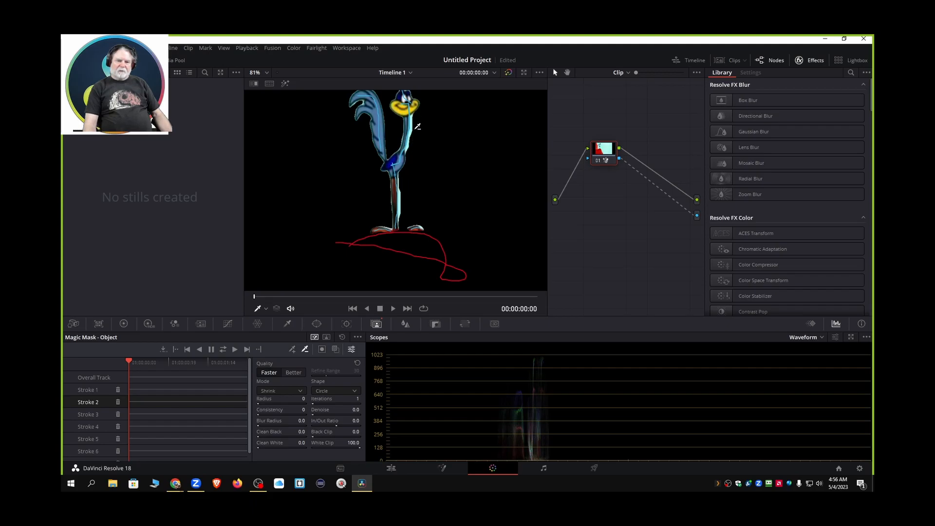
{"action": "left_click_drag", "start_coordinate": [417, 133], "coordinate": [416, 118]}
{"action": "left_click_drag", "start_coordinate": [405, 193], "coordinate": [403, 204]}
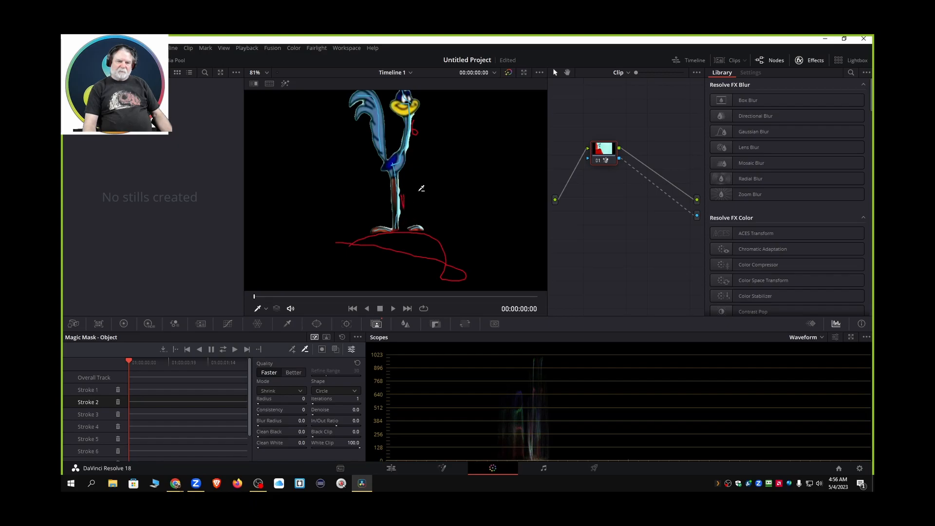
{"action": "left_click_drag", "start_coordinate": [425, 191], "coordinate": [330, 203]}
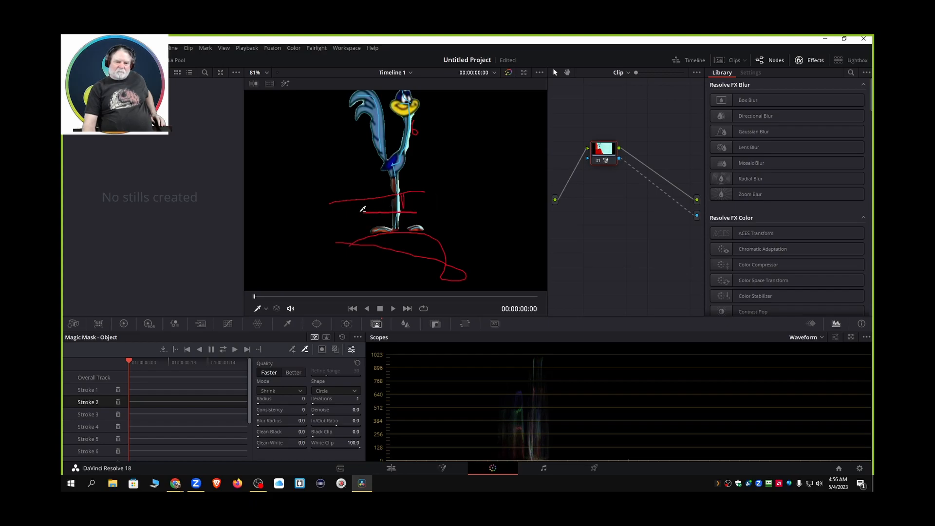
Shift the existing leg stroke onto the roadrunner's leg and add a small subtract stroke beside the lower neck
{"action": "mouse_move", "coordinate": [399, 210]}
{"action": "left_mouse_down"}
{"action": "mouse_move", "coordinate": [401, 199]}
{"action": "mouse_move", "coordinate": [447, 201]}
{"action": "mouse_move", "coordinate": [449, 191]}
{"action": "left_mouse_up"}
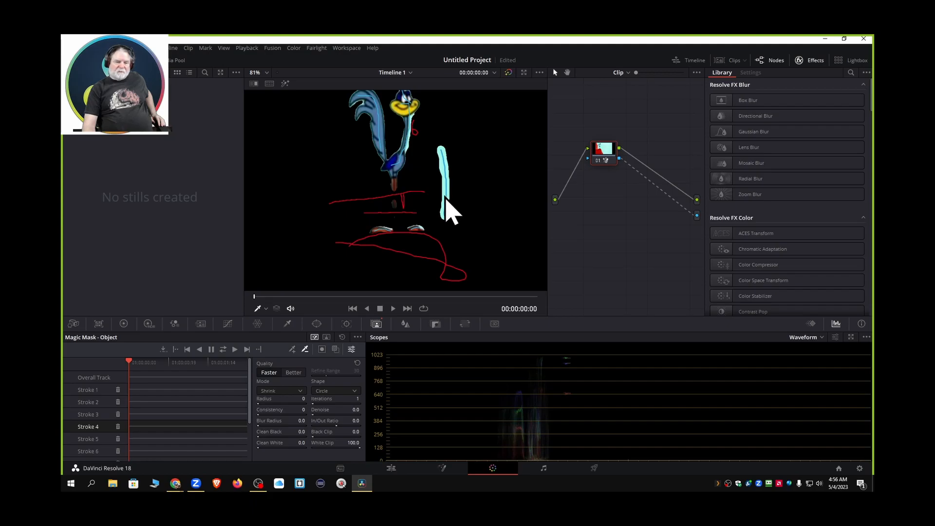
{"action": "left_click_drag", "start_coordinate": [451, 192], "coordinate": [401, 206]}
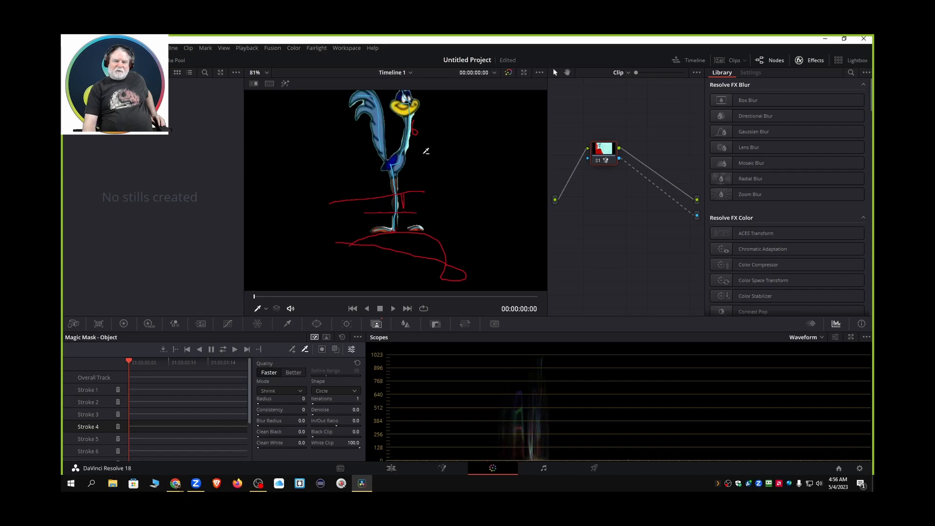
{"action": "left_click_drag", "start_coordinate": [410, 143], "coordinate": [410, 148]}
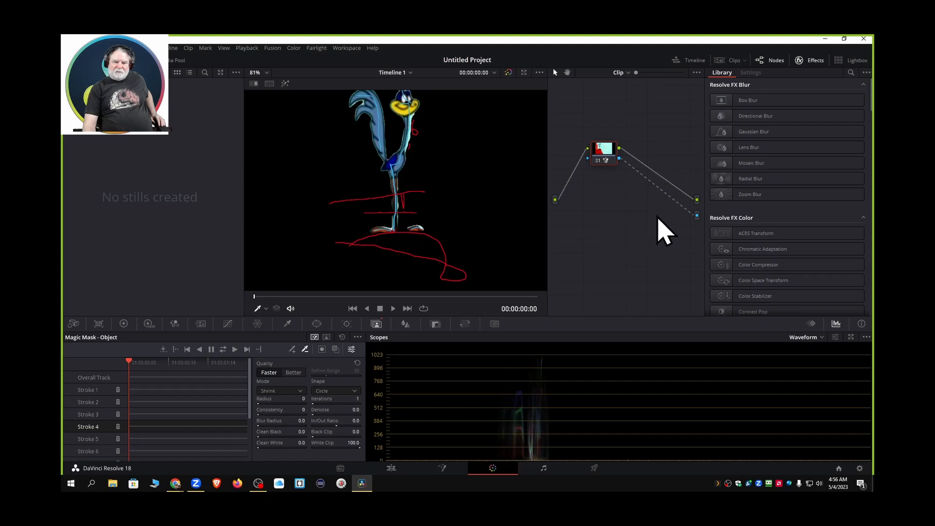
Disconnect node 01's alpha link and delete Magic Mask strokes, including those beside the neck and across the legs, until four remain
{"action": "left_click", "coordinate": [685, 208]}
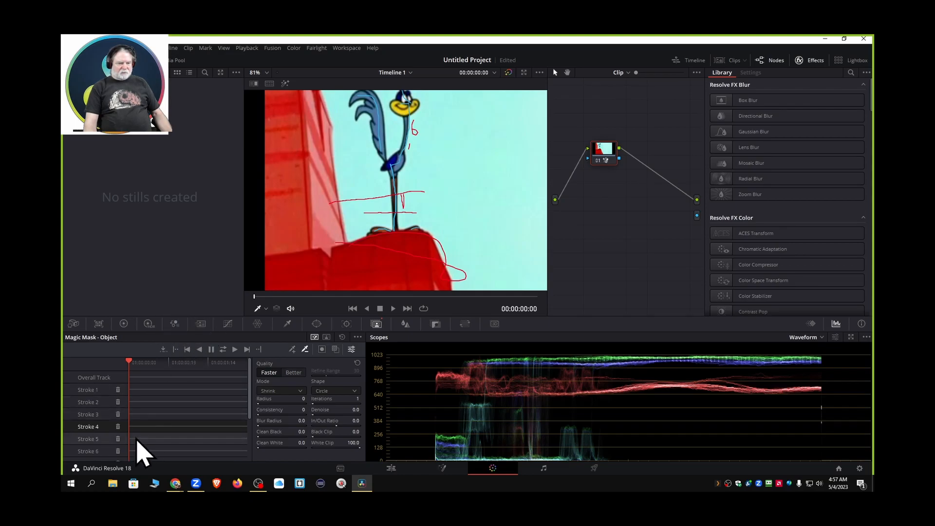
{"action": "scroll", "coordinate": [204, 413], "scroll_direction": "down", "scroll_amount": 3}
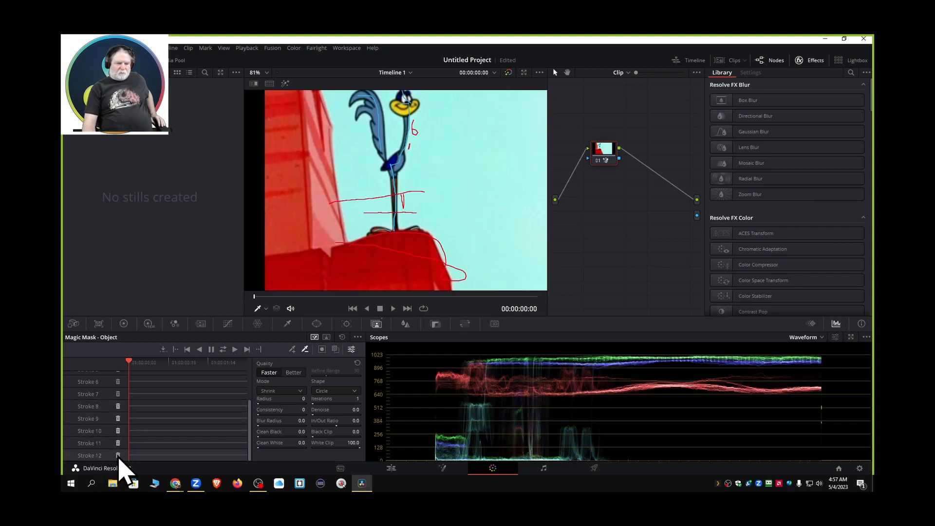
{"action": "left_click", "coordinate": [118, 456]}
{"action": "left_click", "coordinate": [118, 455]}
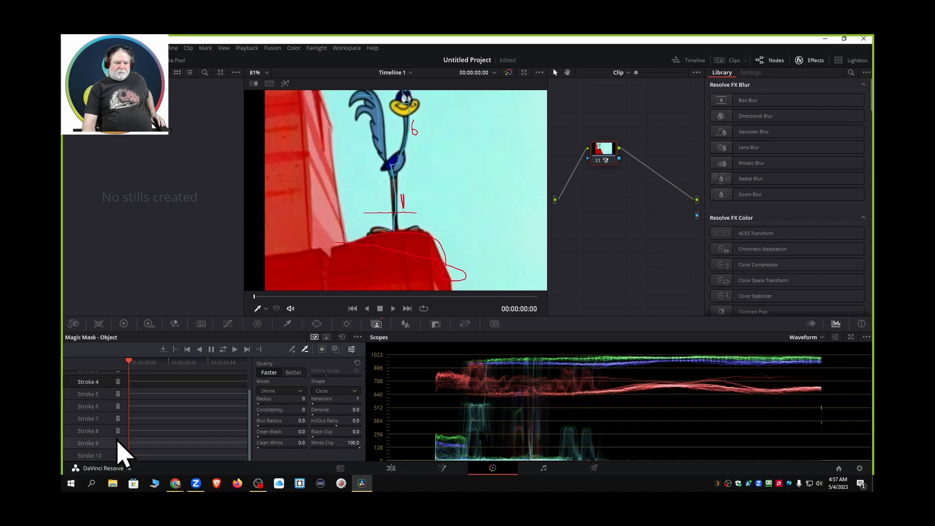
{"action": "left_click", "coordinate": [118, 456]}
{"action": "left_click", "coordinate": [118, 443]}
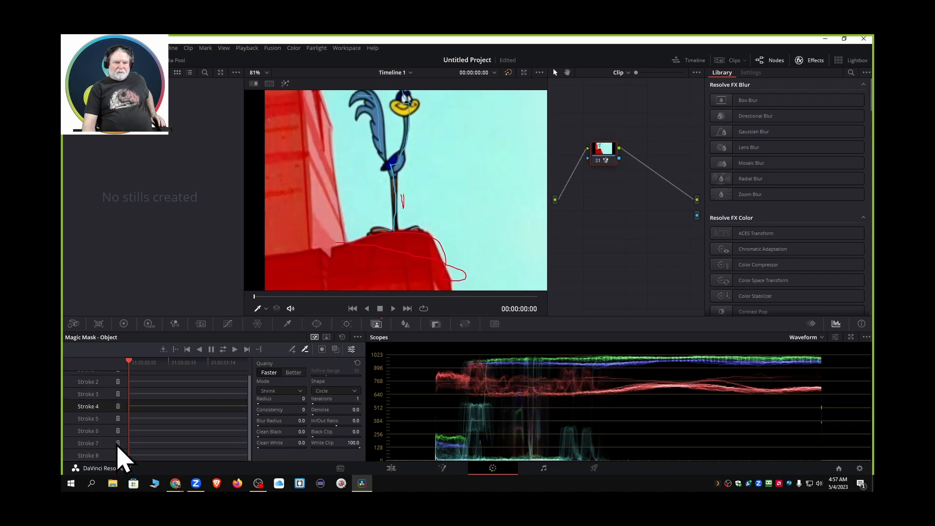
{"action": "left_click", "coordinate": [118, 444]}
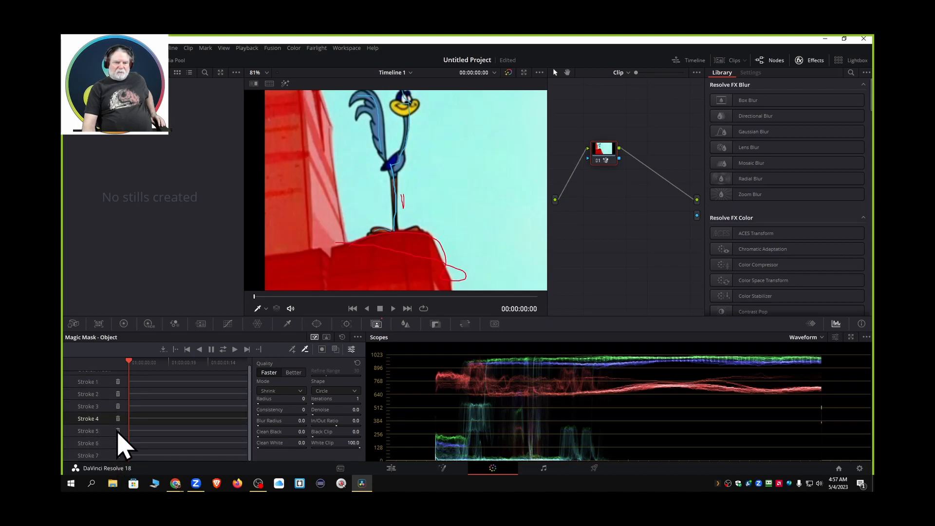
{"action": "left_click", "coordinate": [118, 430]}
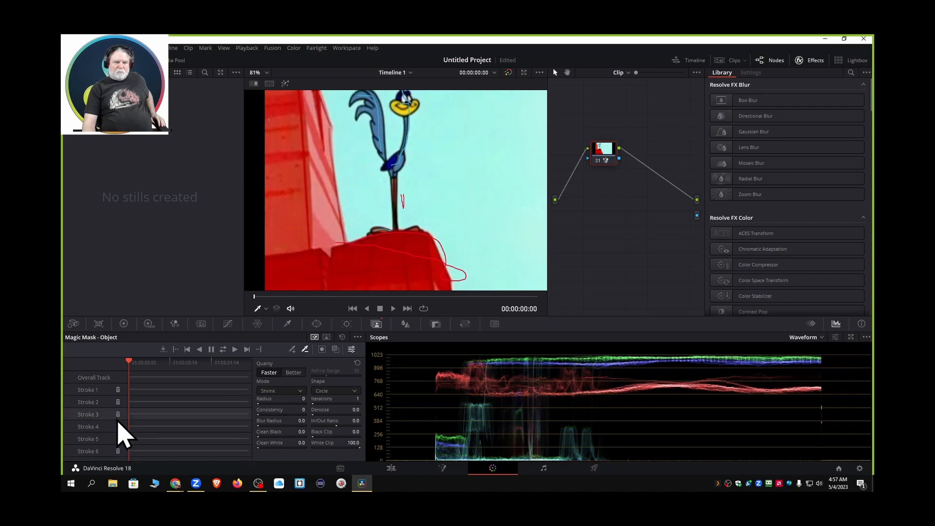
{"action": "left_click", "coordinate": [118, 414]}
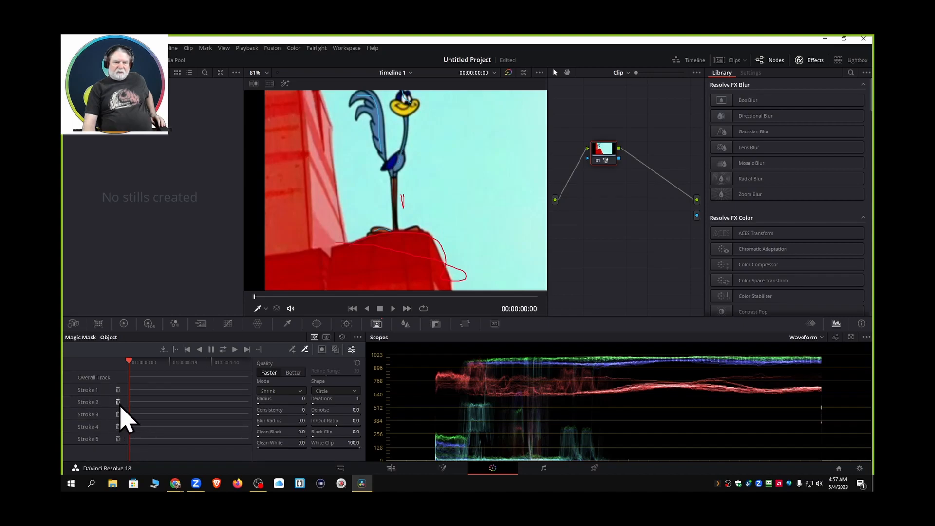
{"action": "left_click", "coordinate": [117, 400]}
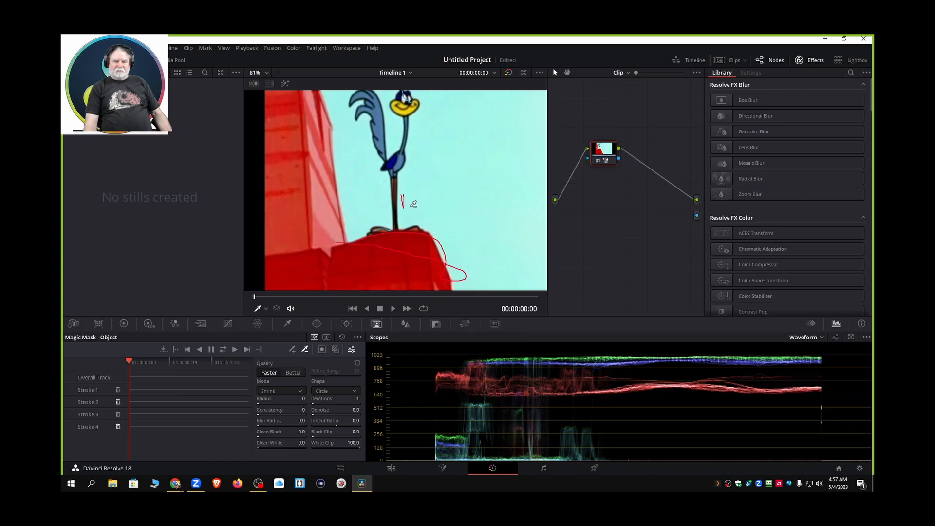
Reconnect node 01's alpha output to check the remaining mask, disconnect it again, and delete the last four strokes
{"action": "left_click_drag", "start_coordinate": [619, 159], "coordinate": [697, 216]}
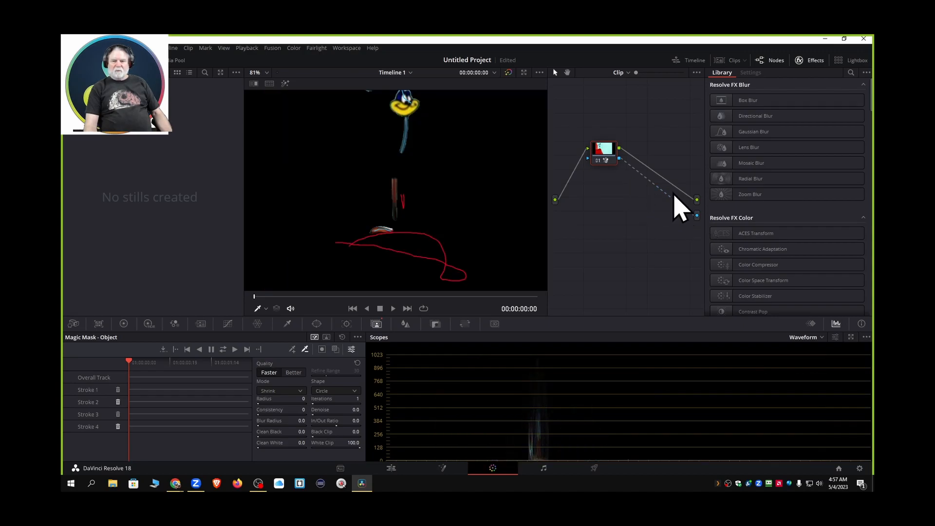
{"action": "left_click", "coordinate": [681, 205]}
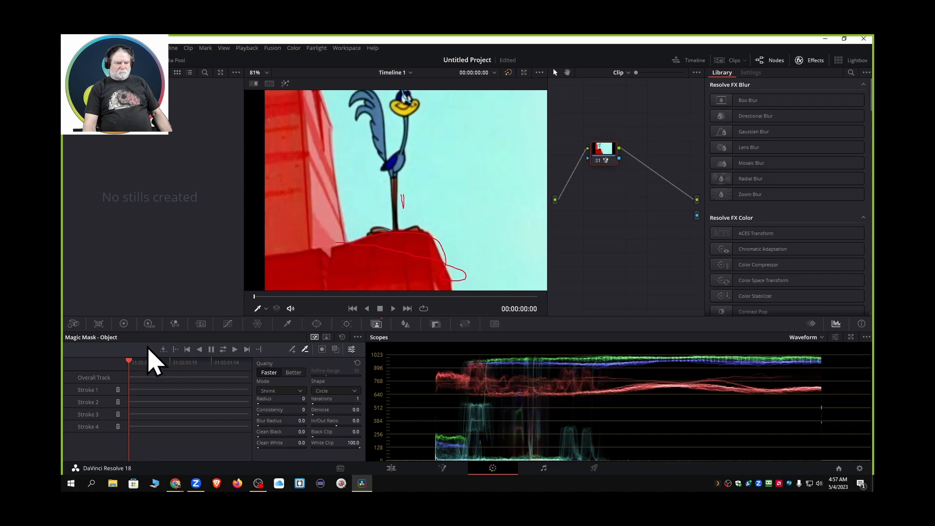
{"action": "left_click", "coordinate": [119, 390]}
{"action": "left_click", "coordinate": [118, 414]}
{"action": "left_click", "coordinate": [119, 403]}
{"action": "left_click", "coordinate": [119, 390]}
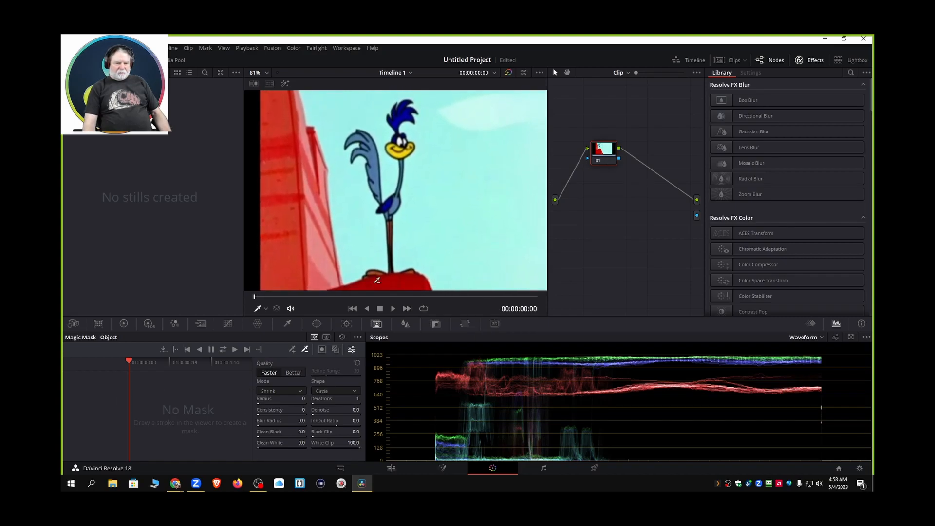
Draw new Magic Mask add strokes over the roadrunner's tail, body, head, legs and feet
{"action": "left_click", "coordinate": [292, 349]}
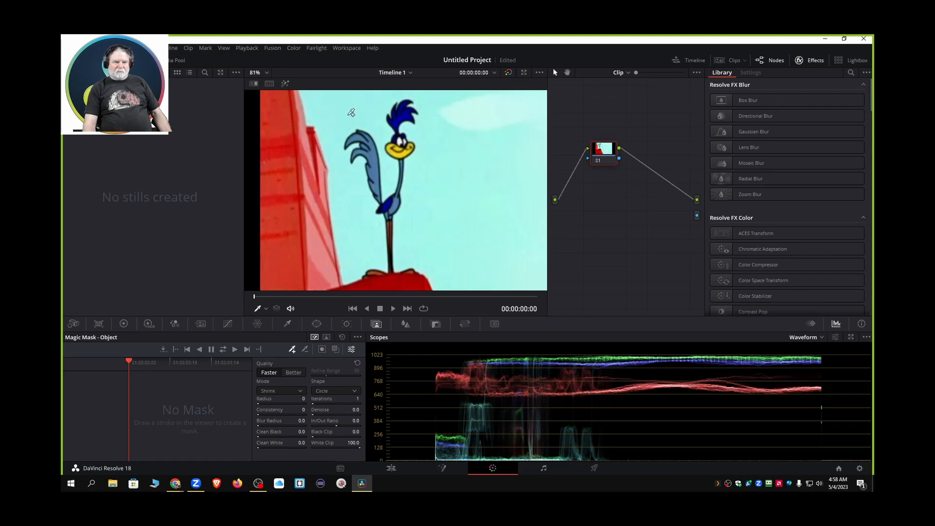
{"action": "mouse_move", "coordinate": [362, 136]}
{"action": "left_mouse_down"}
{"action": "mouse_move", "coordinate": [372, 137]}
{"action": "mouse_move", "coordinate": [390, 206]}
{"action": "left_mouse_up"}
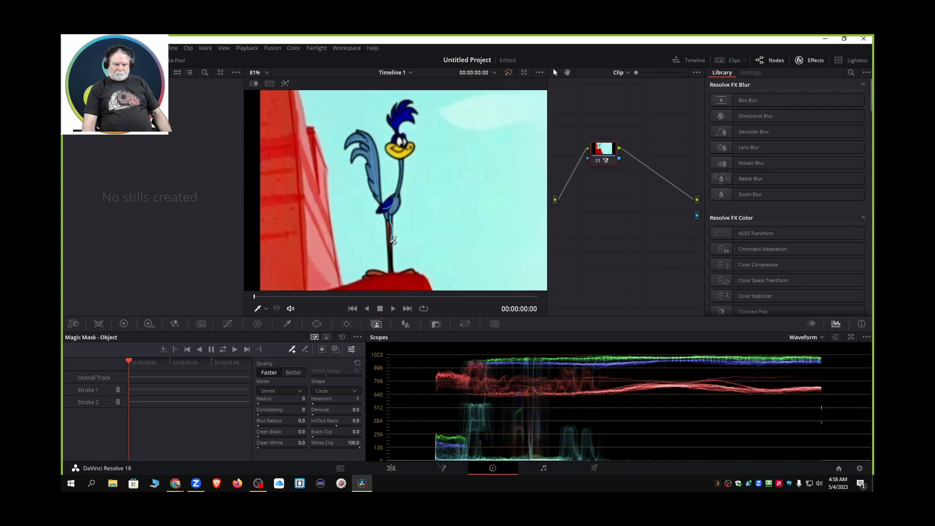
{"action": "left_click_drag", "start_coordinate": [393, 265], "coordinate": [392, 271]}
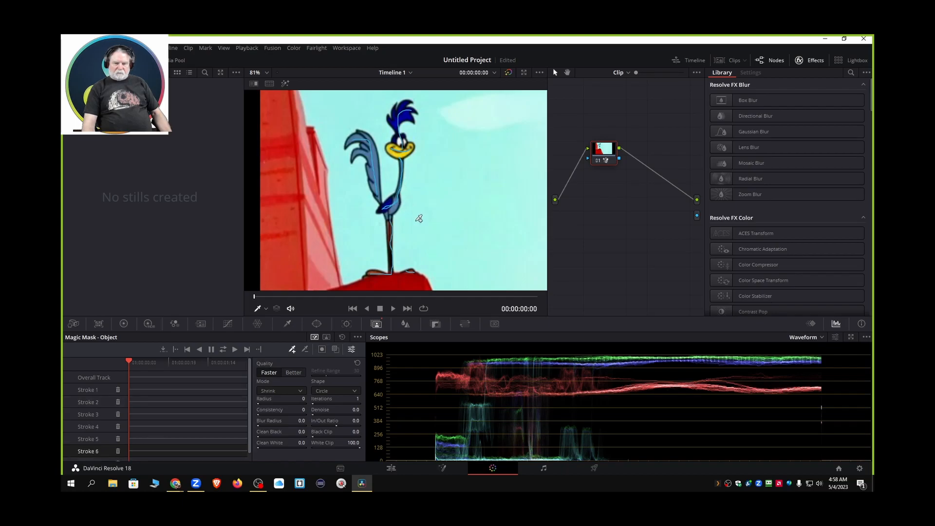
Connect node 01's alpha output and subtract the red rock below the feet from the mask, checking the result on the Edit page
{"action": "left_click_drag", "start_coordinate": [619, 160], "coordinate": [697, 216]}
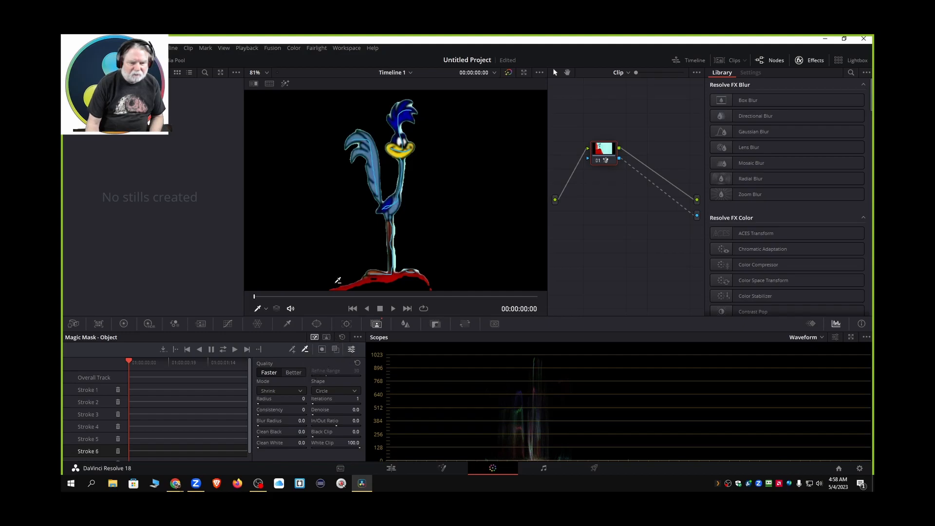
{"action": "left_click_drag", "start_coordinate": [359, 286], "coordinate": [384, 290]}
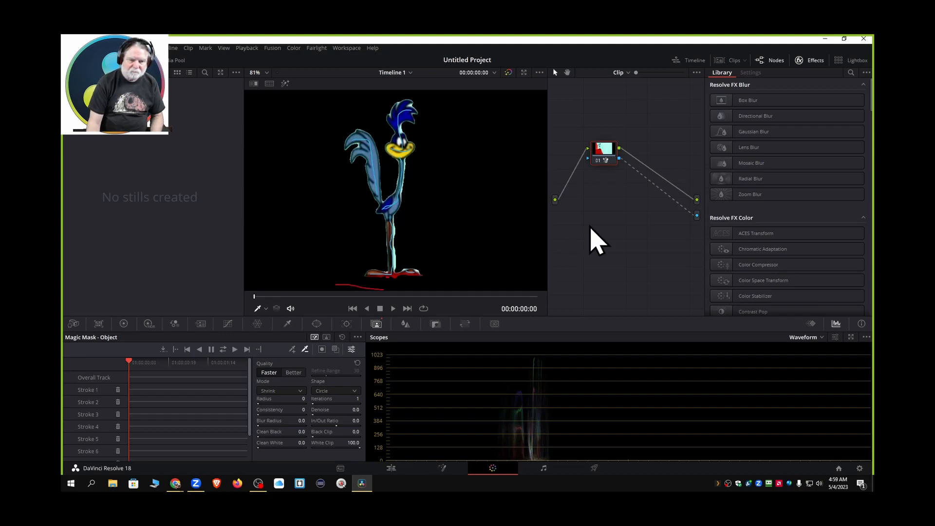
{"action": "left_click", "coordinate": [392, 468]}
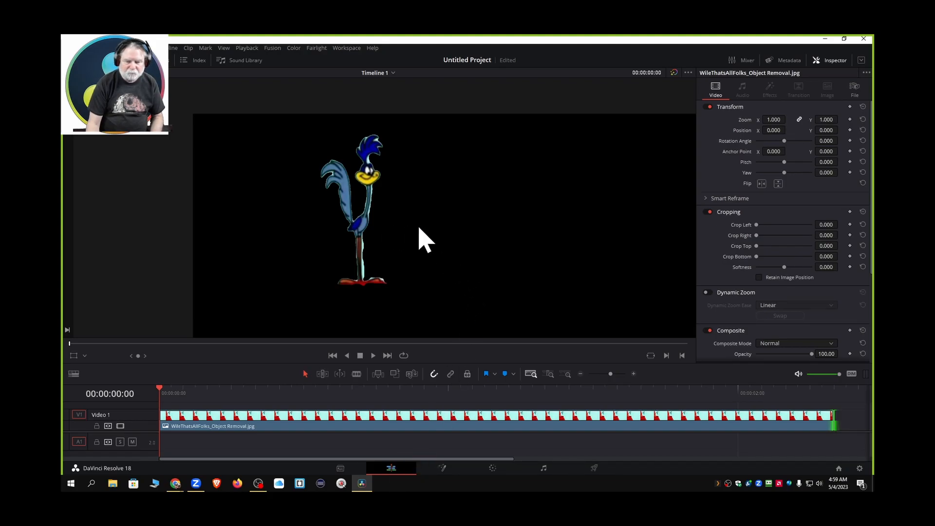
{"action": "left_click", "coordinate": [492, 470]}
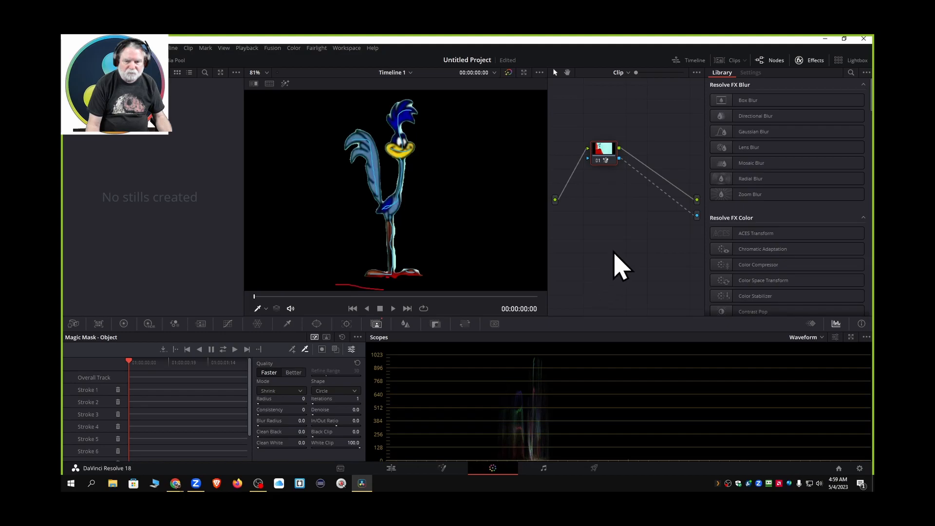
Disconnect node 01's alpha link and delete all the Magic Mask strokes
{"action": "left_click", "coordinate": [683, 207]}
{"action": "key", "text": "Delete"}
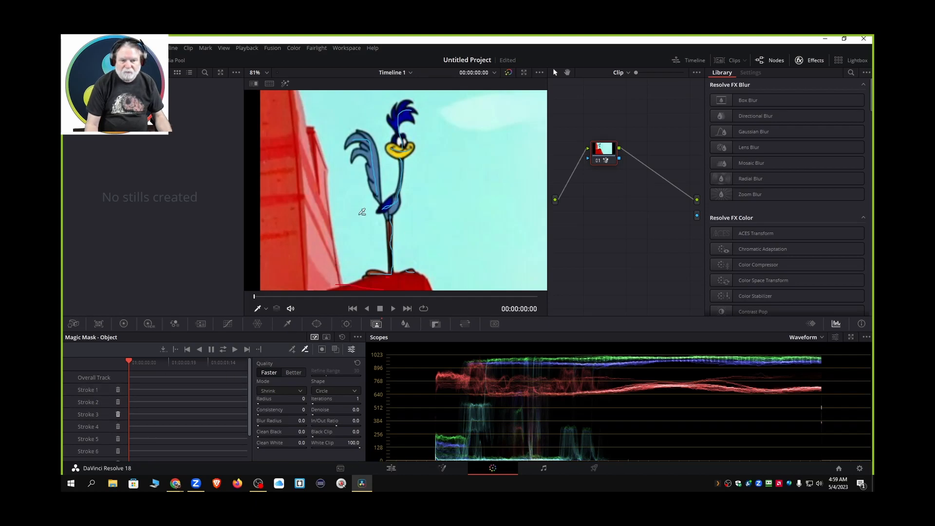
{"action": "left_click", "coordinate": [118, 427]}
{"action": "left_click", "coordinate": [118, 439]}
{"action": "left_click", "coordinate": [118, 426]}
{"action": "left_click", "coordinate": [118, 414]}
{"action": "left_click", "coordinate": [118, 402]}
{"action": "left_click", "coordinate": [118, 393]}
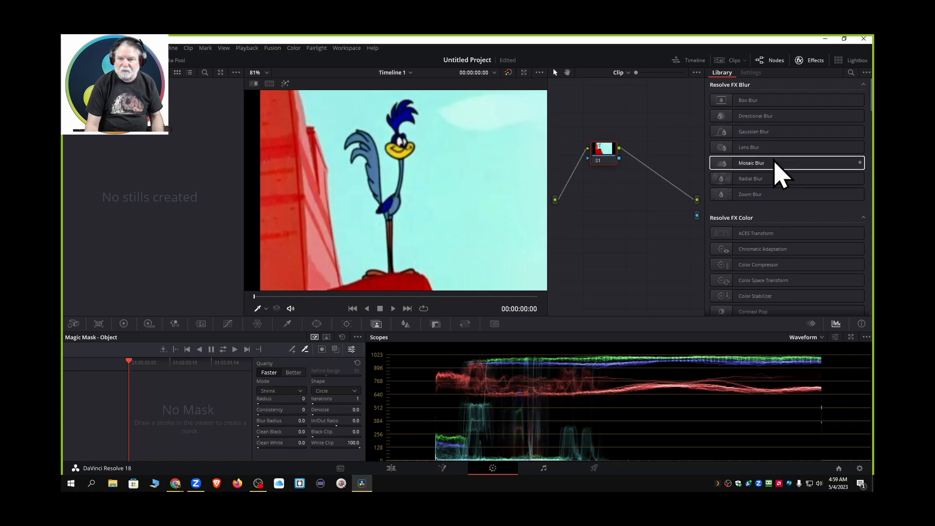
Find the Light Rays effect under Resolve FX Light in the effects library and apply it to node 01
{"action": "scroll", "coordinate": [780, 173], "scroll_direction": "down", "scroll_amount": 2}
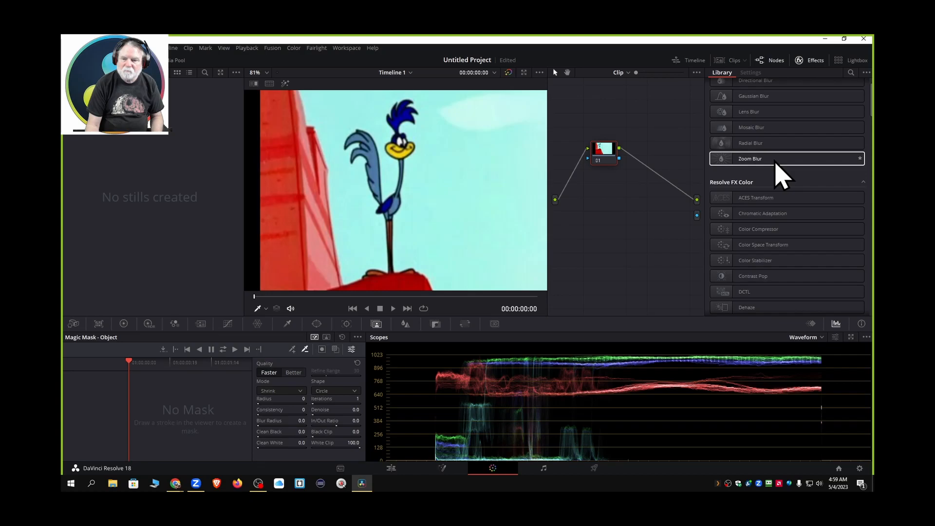
{"action": "scroll", "coordinate": [779, 172], "scroll_direction": "down", "scroll_amount": 2}
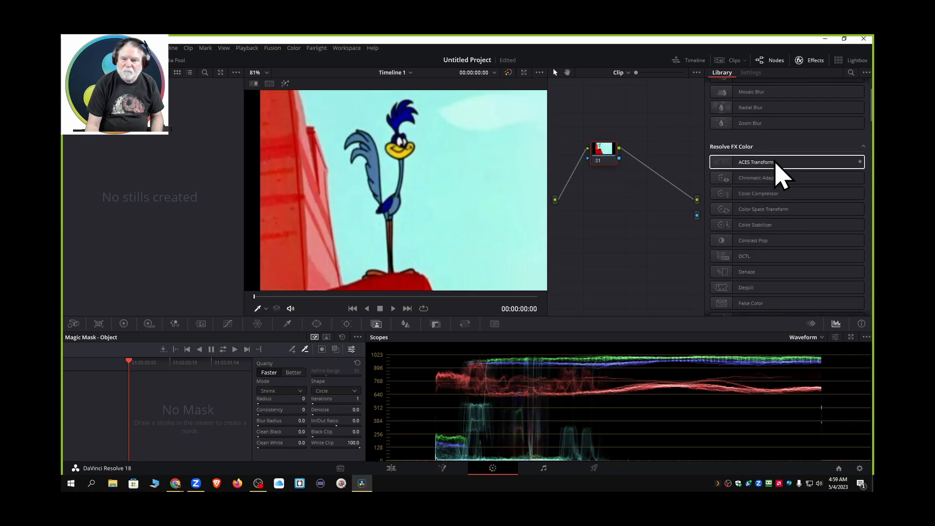
{"action": "scroll", "coordinate": [776, 164], "scroll_direction": "down", "scroll_amount": 6}
{"action": "scroll", "coordinate": [779, 173], "scroll_direction": "up", "scroll_amount": 10}
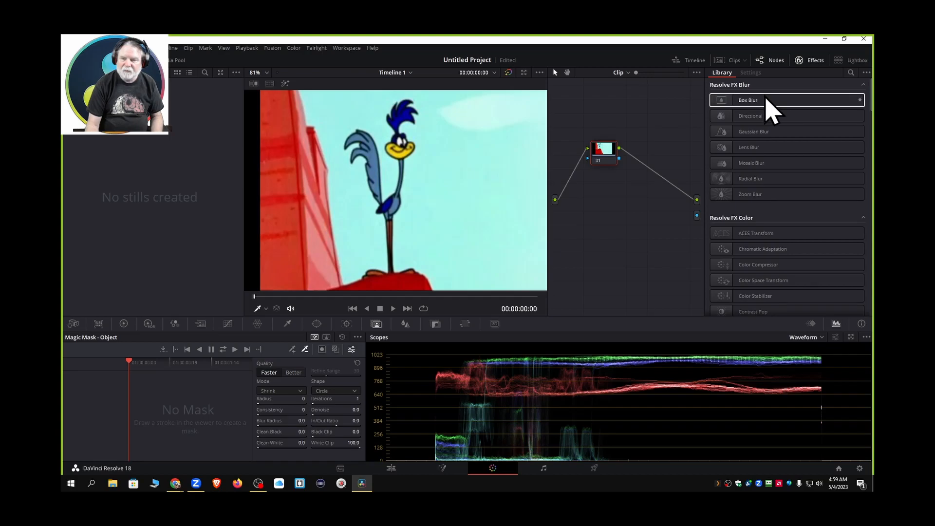
{"action": "left_click", "coordinate": [808, 62]}
{"action": "left_click", "coordinate": [810, 62]}
{"action": "scroll", "coordinate": [753, 175], "scroll_direction": "down", "scroll_amount": 10}
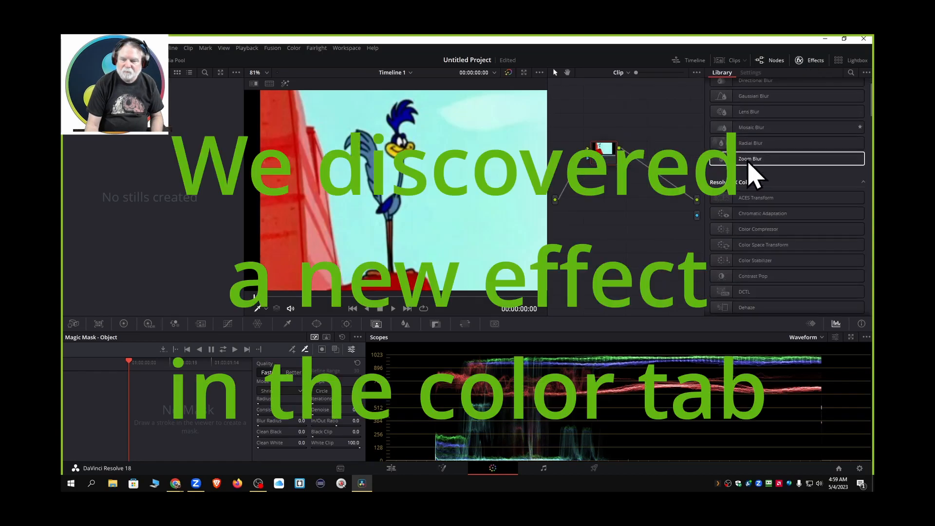
{"action": "scroll", "coordinate": [752, 176], "scroll_direction": "down", "scroll_amount": 6}
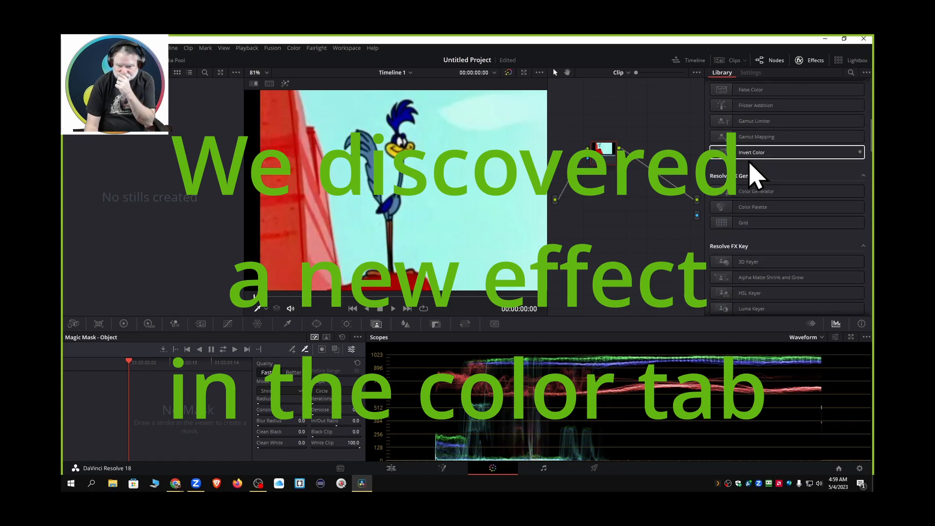
{"action": "scroll", "coordinate": [754, 176], "scroll_direction": "down", "scroll_amount": 3}
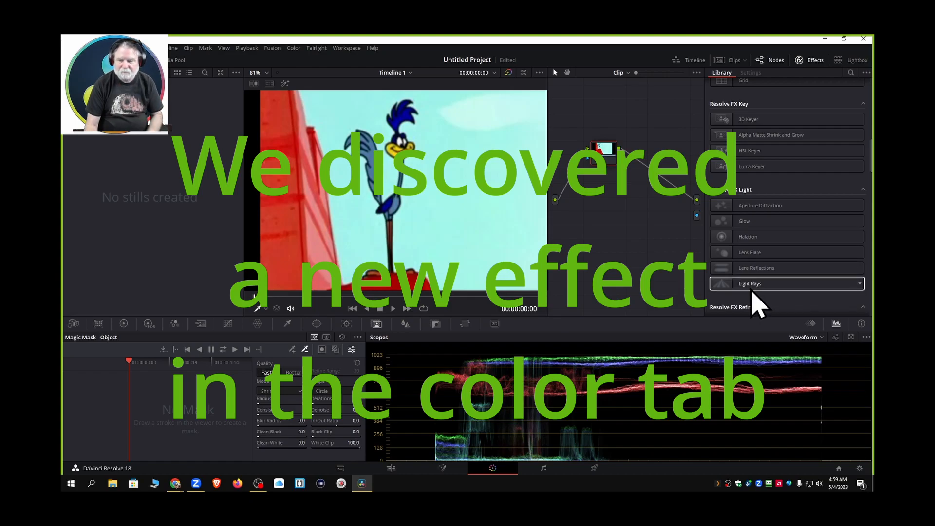
{"action": "left_click_drag", "start_coordinate": [751, 288], "coordinate": [604, 154]}
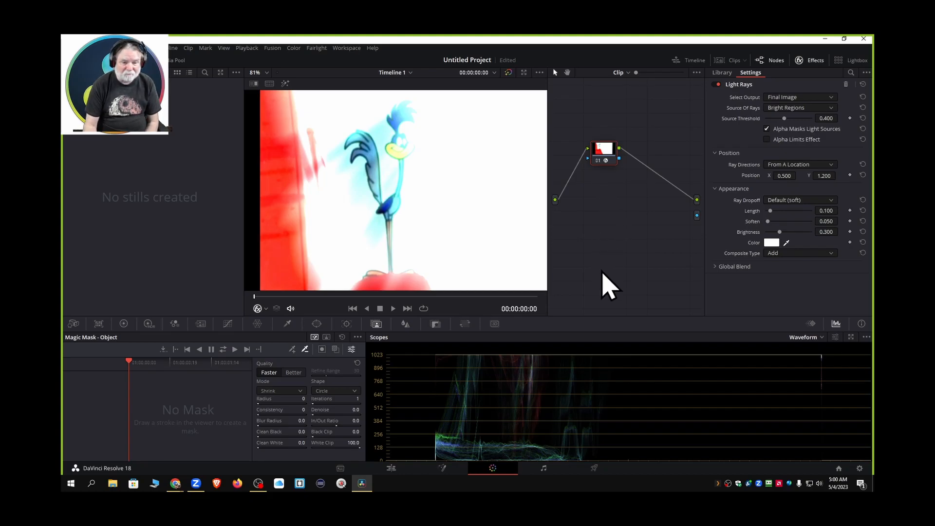
View the Light Rays result on the Edit page, and try linking node 01's alpha output on the Color page before removing the link
{"action": "left_click", "coordinate": [393, 469]}
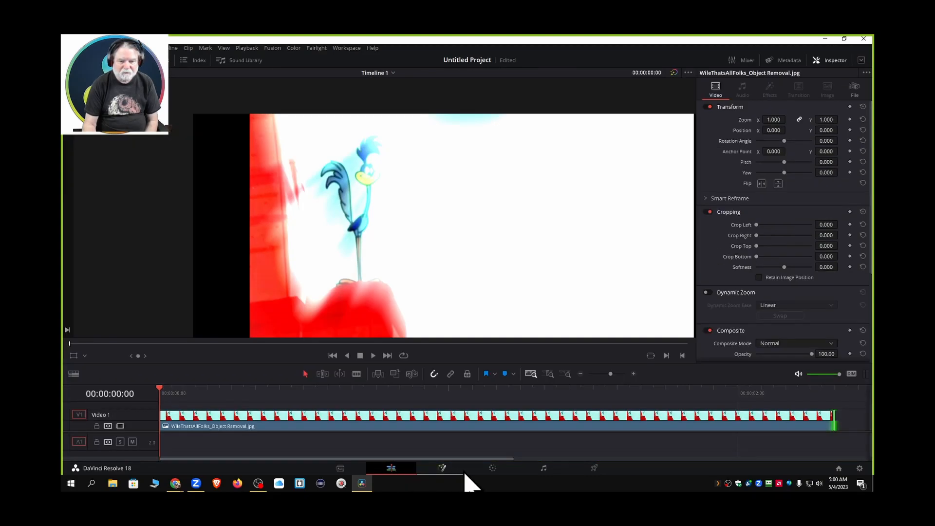
{"action": "left_click", "coordinate": [493, 471]}
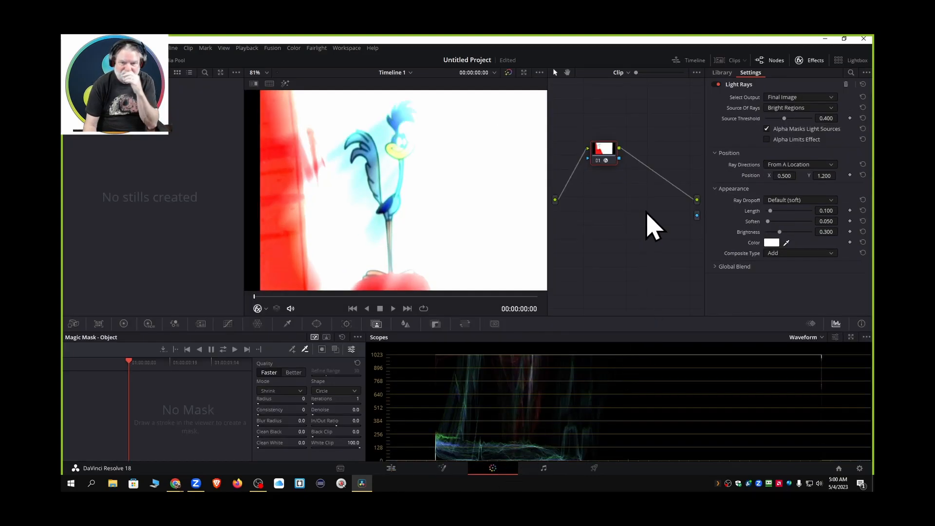
{"action": "left_click_drag", "start_coordinate": [620, 159], "coordinate": [696, 222]}
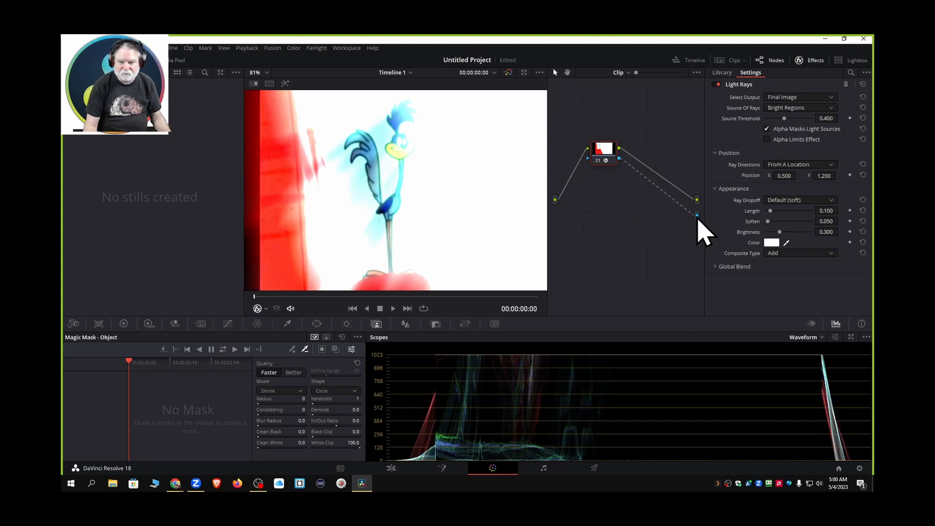
{"action": "left_click", "coordinate": [676, 201]}
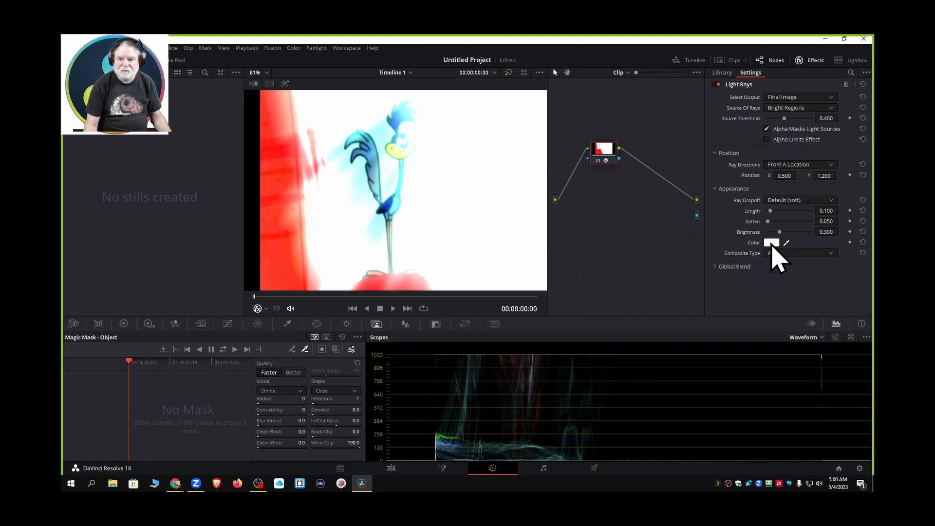
{"action": "left_click", "coordinate": [772, 244]}
{"action": "left_click_drag", "start_coordinate": [483, 158], "coordinate": [196, 247]}
{"action": "left_click_drag", "start_coordinate": [214, 281], "coordinate": [196, 268]}
{"action": "left_click", "coordinate": [217, 425]}
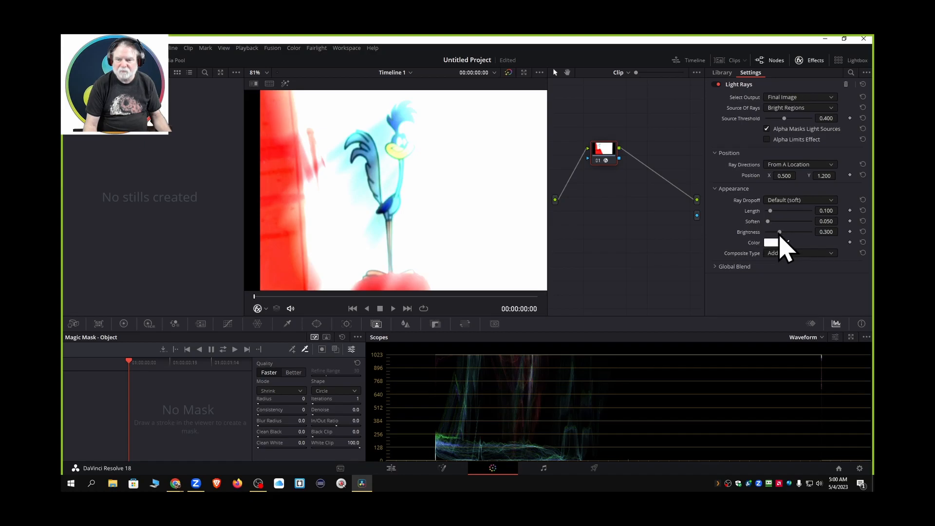
Adjust Light Rays to a brightness of 0.175, a source threshold of 0.431 and an X position of -0.297
{"action": "left_click_drag", "start_coordinate": [780, 233], "coordinate": [773, 232]}
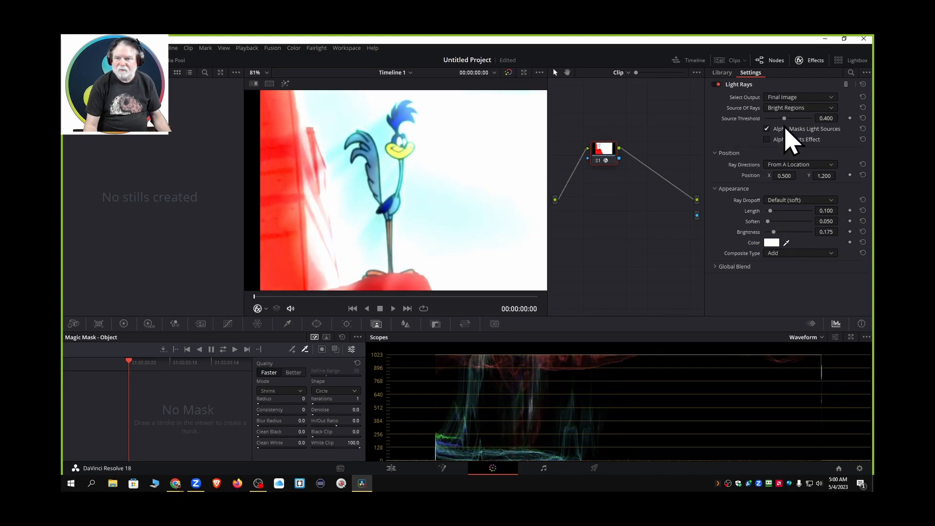
{"action": "mouse_move", "coordinate": [785, 120]}
{"action": "left_mouse_down"}
{"action": "mouse_move", "coordinate": [799, 121]}
{"action": "mouse_move", "coordinate": [786, 124]}
{"action": "left_mouse_up"}
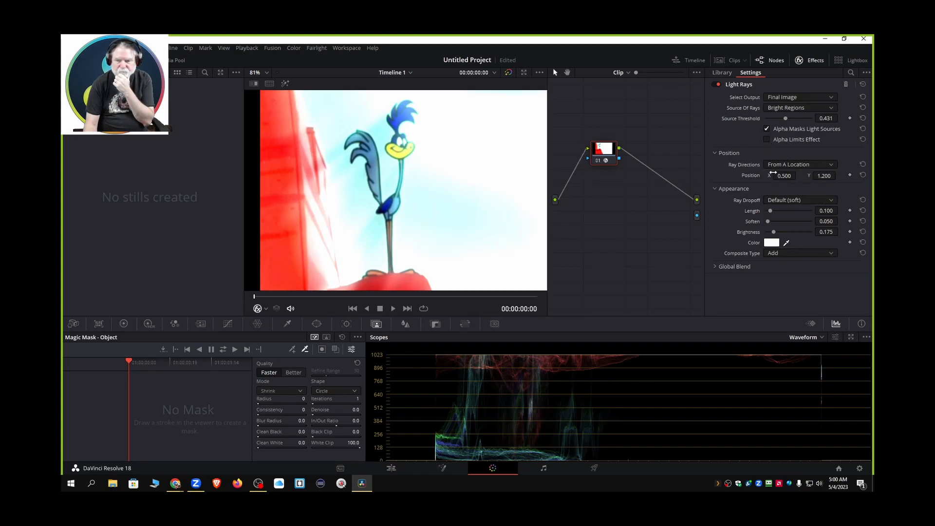
{"action": "left_click_drag", "start_coordinate": [785, 176], "coordinate": [719, 176]}
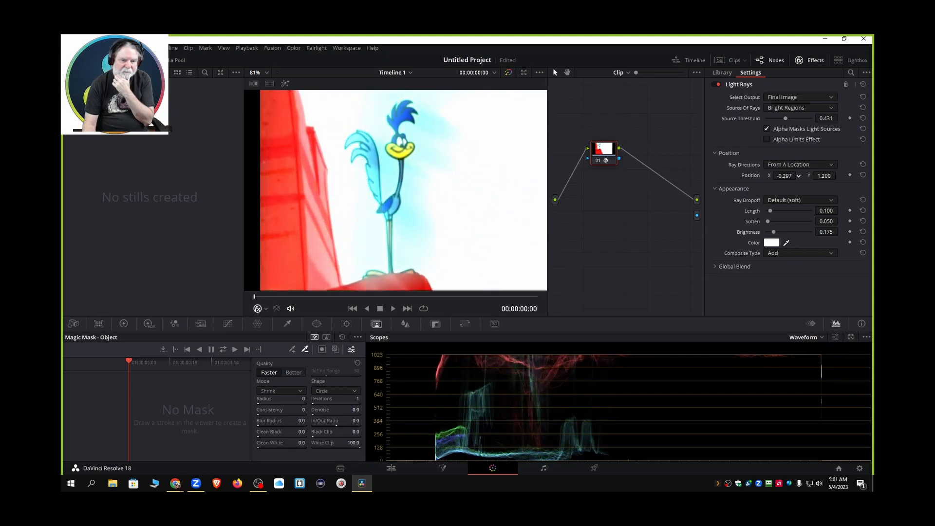
Move the Light Rays position to X 0.446 and Y 1.286, keep Length at its default, and set Soften to 0.036
{"action": "left_click_drag", "start_coordinate": [799, 176], "coordinate": [838, 176]}
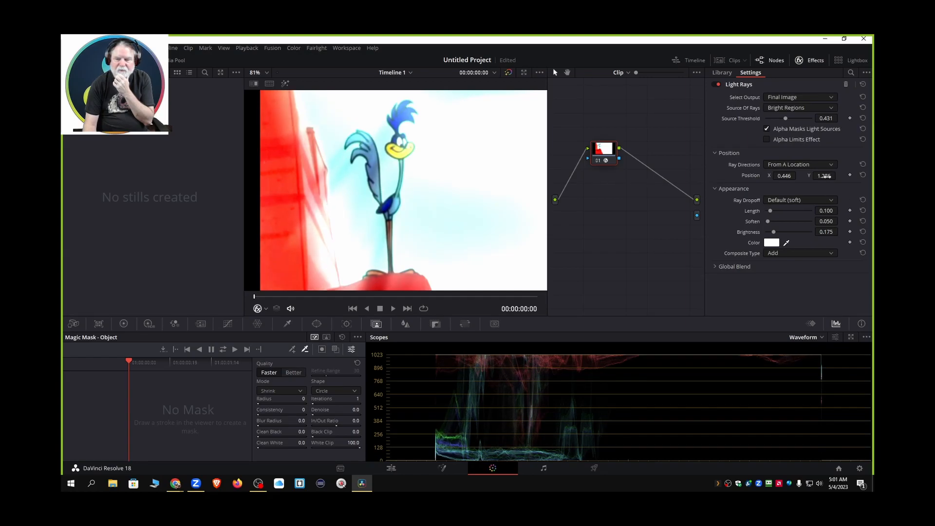
{"action": "mouse_move", "coordinate": [769, 211]}
{"action": "left_mouse_down"}
{"action": "mouse_move", "coordinate": [783, 211]}
{"action": "mouse_move", "coordinate": [742, 212]}
{"action": "mouse_move", "coordinate": [775, 214]}
{"action": "mouse_move", "coordinate": [764, 212]}
{"action": "left_mouse_up"}
{"action": "double_click", "coordinate": [750, 212]}
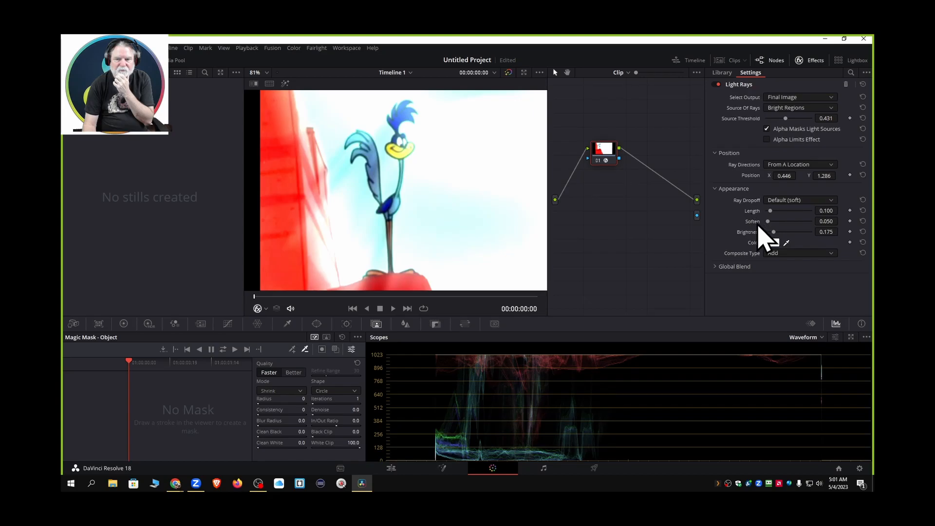
{"action": "mouse_move", "coordinate": [772, 224]}
{"action": "left_mouse_down"}
{"action": "mouse_move", "coordinate": [796, 228]}
{"action": "mouse_move", "coordinate": [771, 222]}
{"action": "left_mouse_up"}
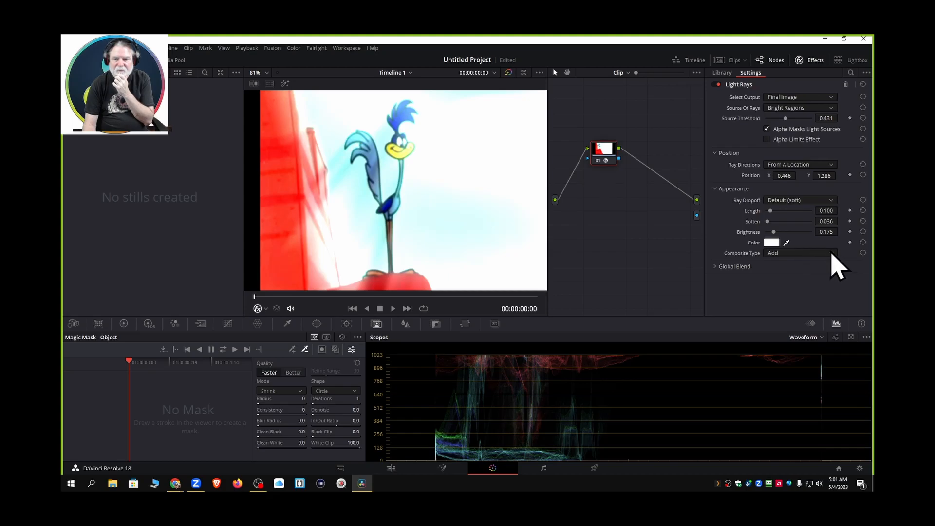
Set the Light Rays composite type to Multiply, try a zero Length and reset it to default, and set Soften to 0.000
{"action": "left_click", "coordinate": [832, 253]}
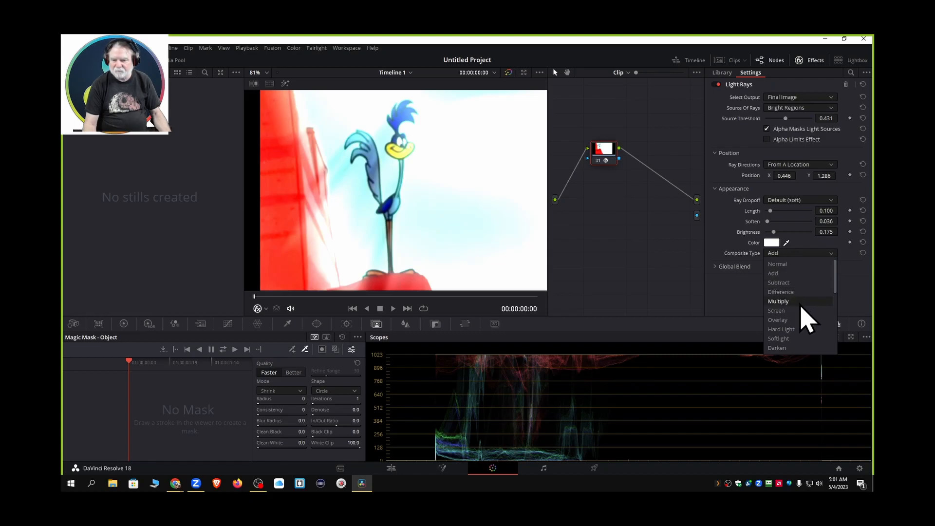
{"action": "left_click", "coordinate": [782, 302]}
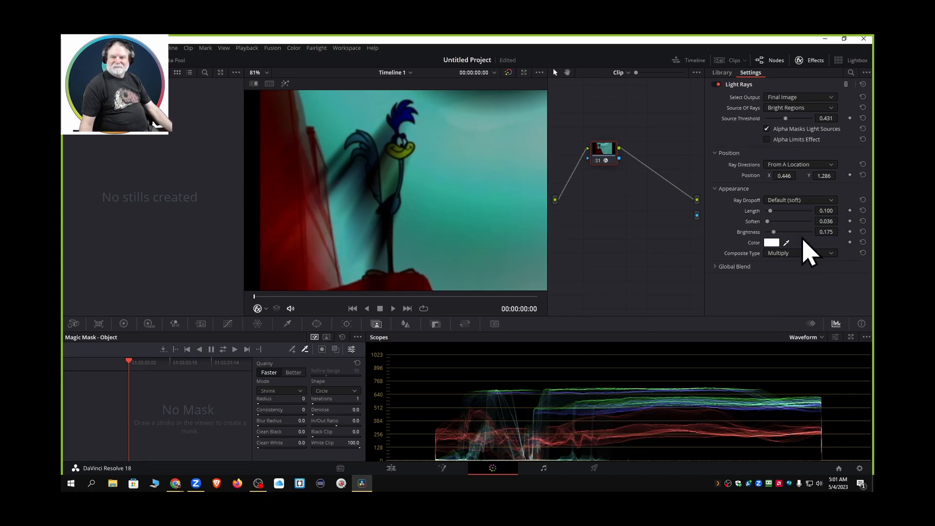
{"action": "mouse_move", "coordinate": [770, 212]}
{"action": "left_mouse_down"}
{"action": "mouse_move", "coordinate": [778, 213]}
{"action": "mouse_move", "coordinate": [768, 215]}
{"action": "left_mouse_up"}
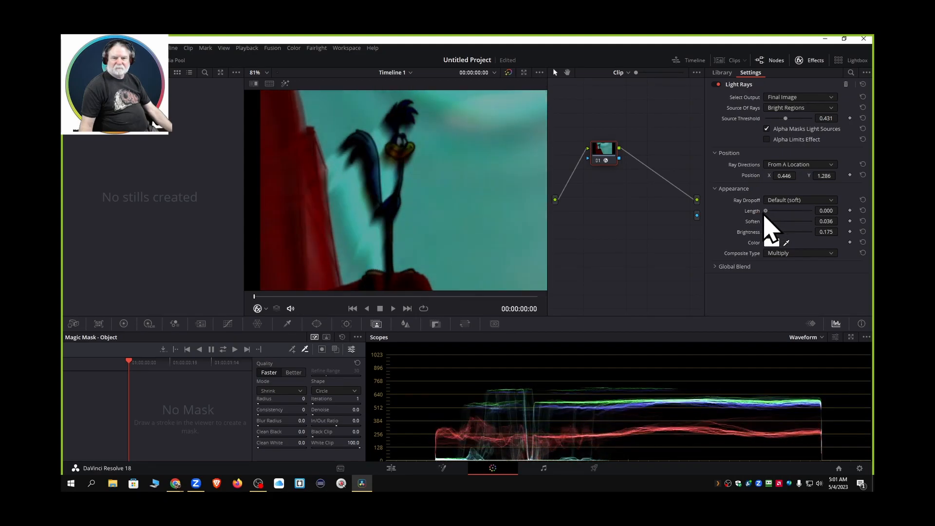
{"action": "double_click", "coordinate": [755, 211]}
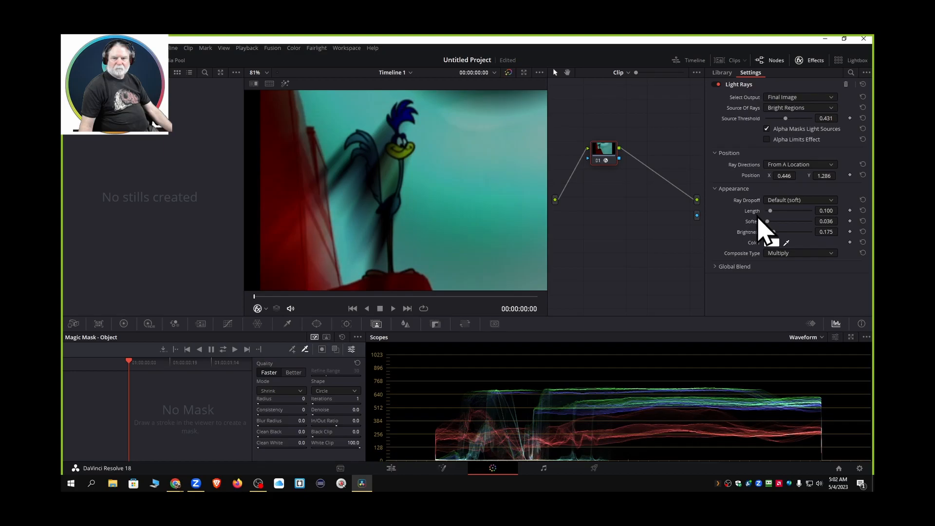
{"action": "mouse_move", "coordinate": [767, 222]}
{"action": "left_mouse_down"}
{"action": "mouse_move", "coordinate": [776, 222]}
{"action": "mouse_move", "coordinate": [765, 223]}
{"action": "left_mouse_up"}
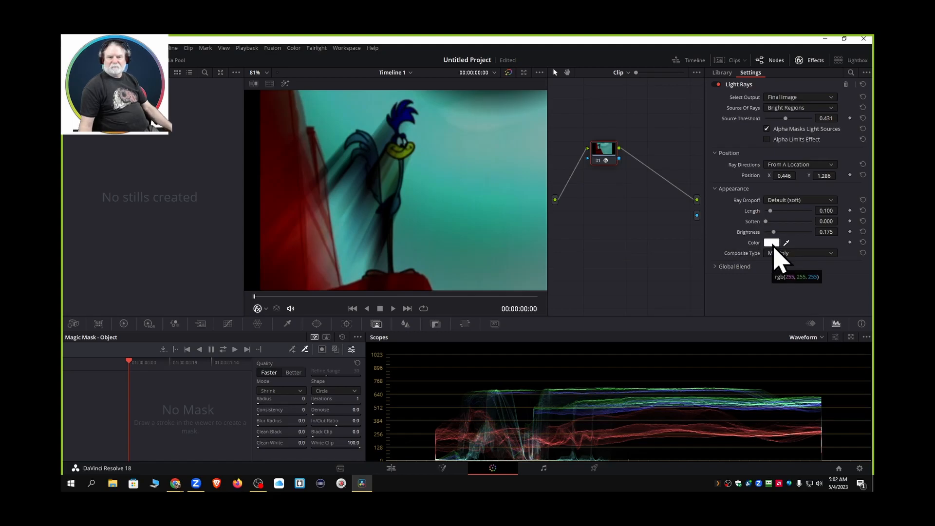
Try green (#0fff4b) as the Light Rays color and cancel the color change
{"action": "left_click", "coordinate": [773, 243]}
{"action": "left_click_drag", "start_coordinate": [500, 163], "coordinate": [190, 270]}
{"action": "left_click", "coordinate": [206, 273]}
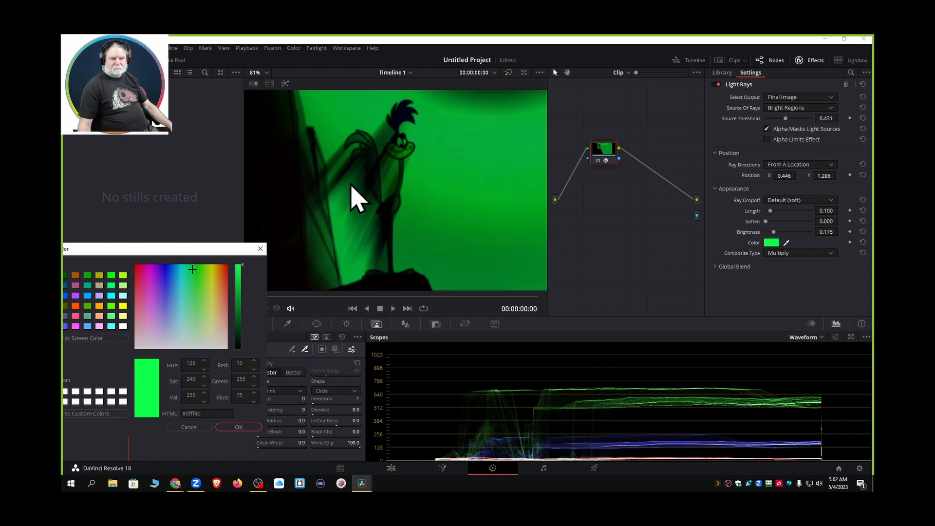
{"action": "left_click", "coordinate": [189, 427]}
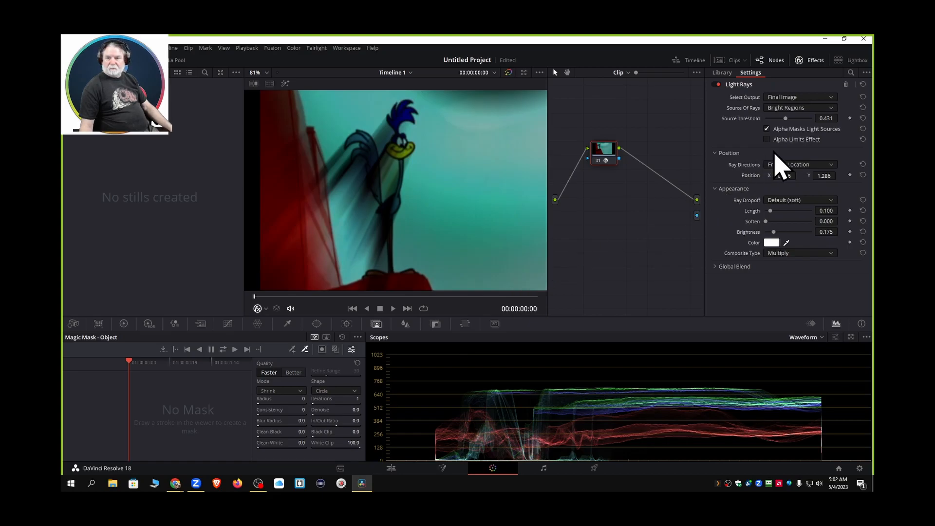
Compare the Light Rays Alone and Source Regions outputs of the effect and return the output to Final Image
{"action": "left_click", "coordinate": [832, 97]}
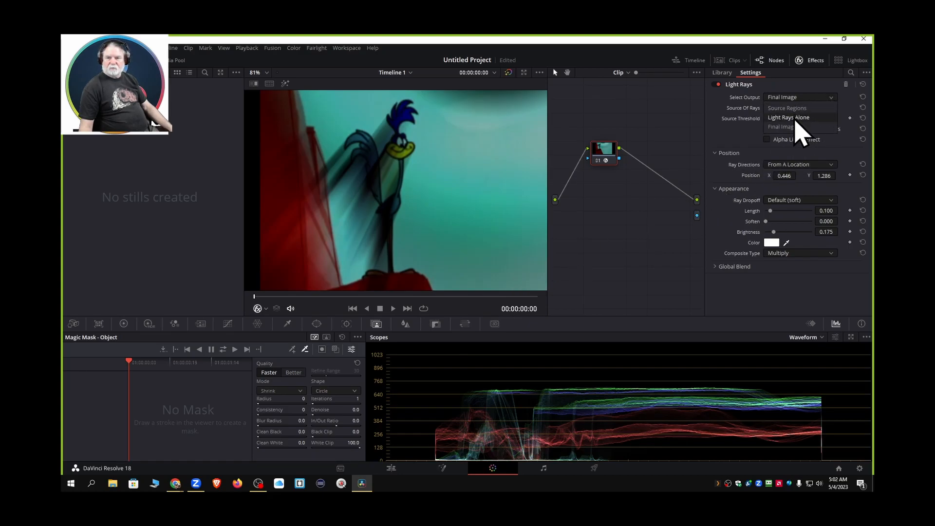
{"action": "left_click", "coordinate": [796, 118]}
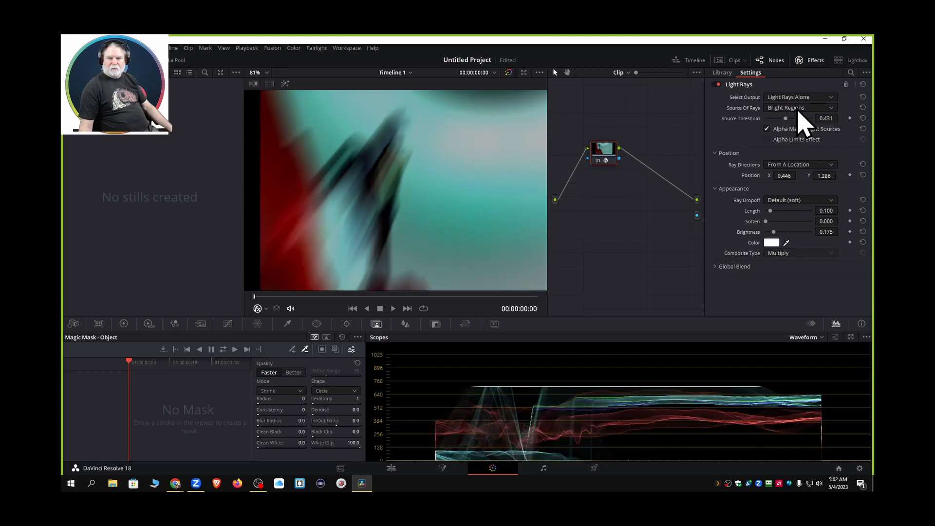
{"action": "left_click", "coordinate": [832, 97]}
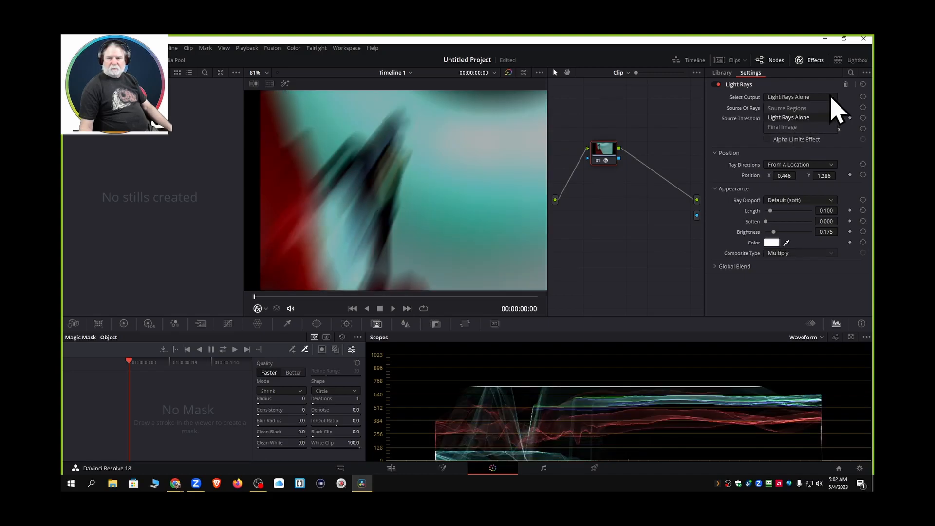
{"action": "left_click", "coordinate": [789, 109]}
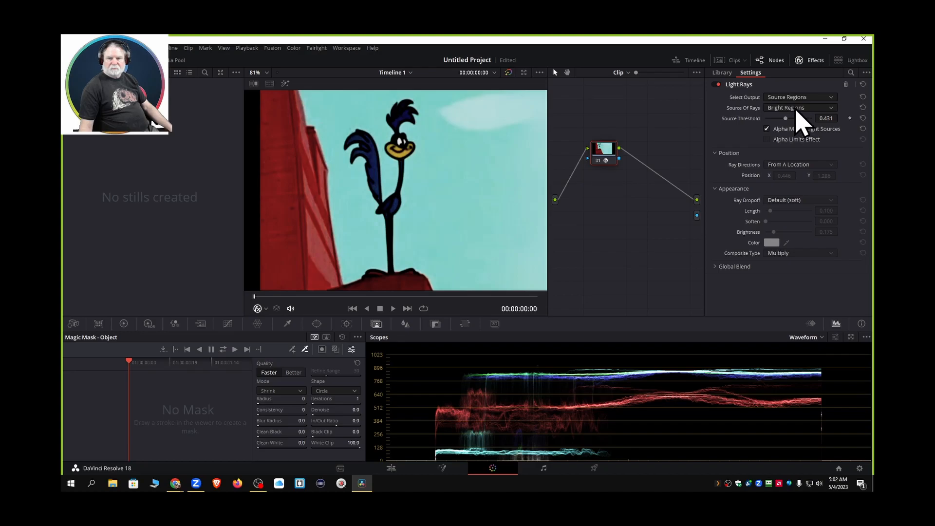
{"action": "left_click", "coordinate": [831, 97]}
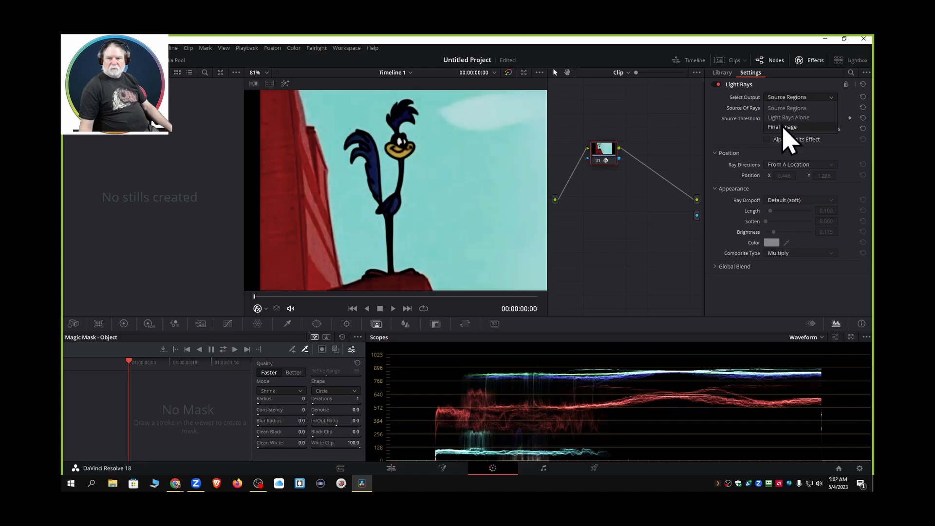
{"action": "left_click", "coordinate": [785, 129]}
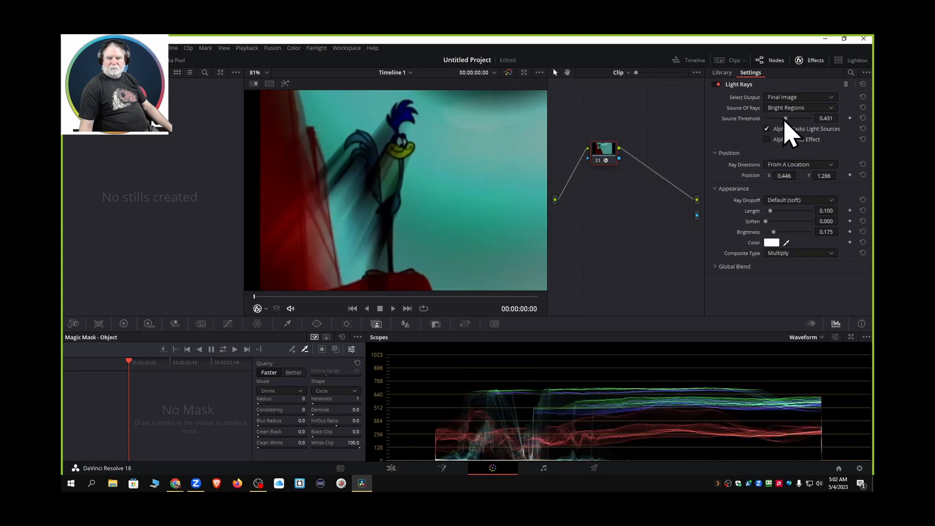
Lower the Light Rays source threshold to 0.000 and view the result on the Edit page
{"action": "left_click_drag", "start_coordinate": [786, 119], "coordinate": [766, 120]}
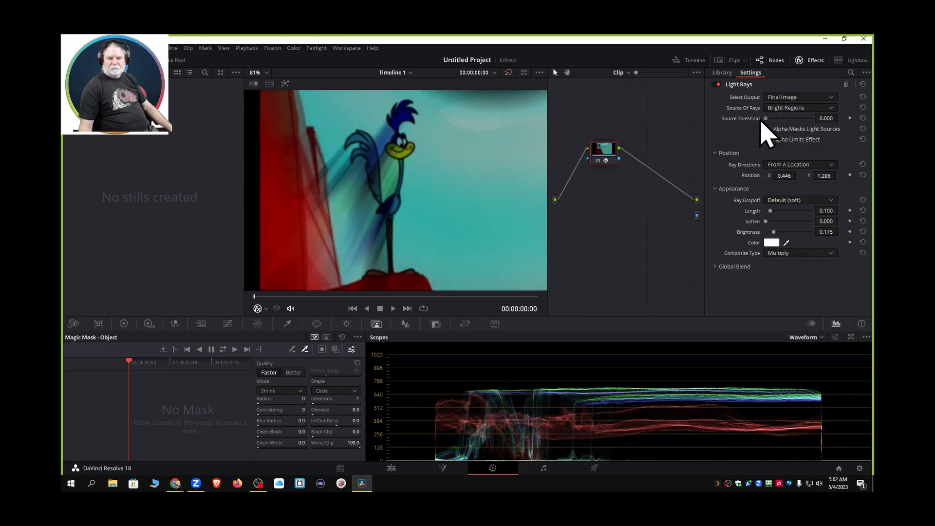
{"action": "mouse_move", "coordinate": [766, 121]}
{"action": "left_mouse_down"}
{"action": "mouse_move", "coordinate": [782, 124]}
{"action": "mouse_move", "coordinate": [765, 127]}
{"action": "left_mouse_up"}
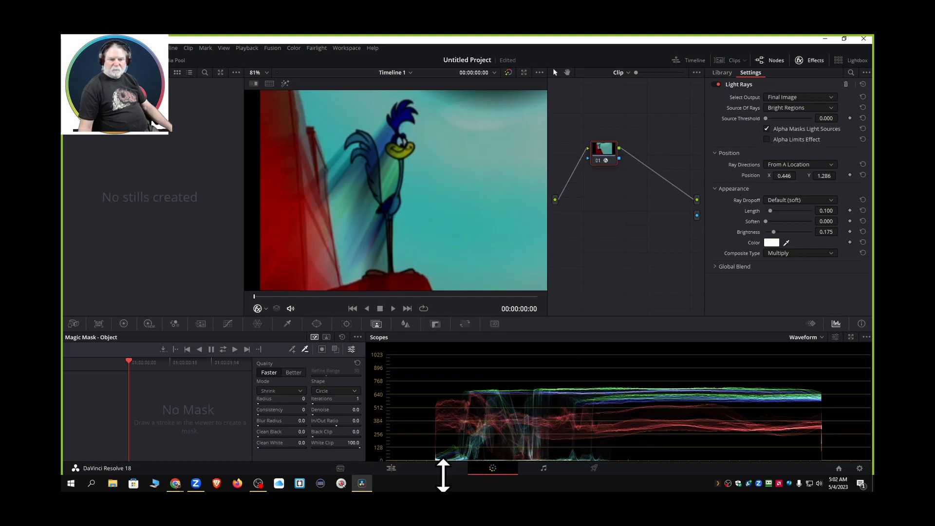
{"action": "left_click", "coordinate": [394, 471]}
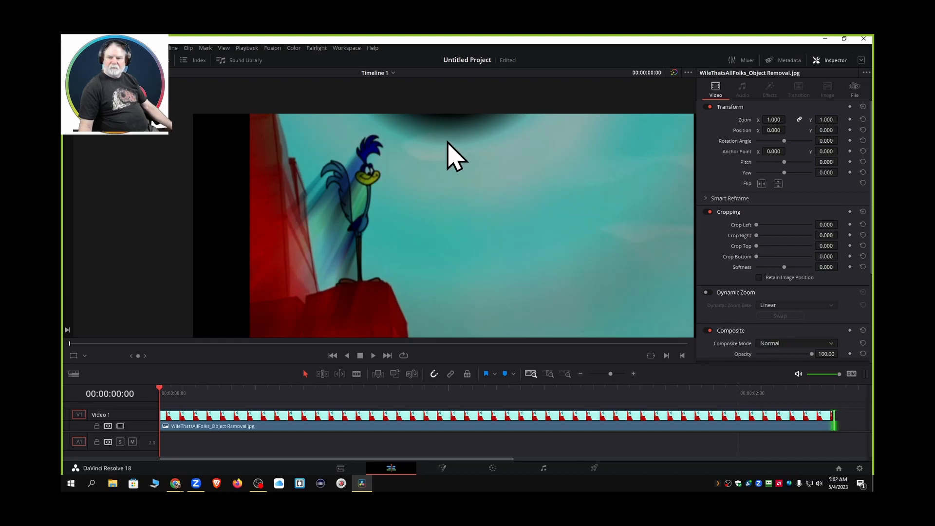
Enable Dynamic Zoom for the roadrunner clip and show its Dynamic Zoom overlay in the viewer
{"action": "left_click", "coordinate": [707, 293]}
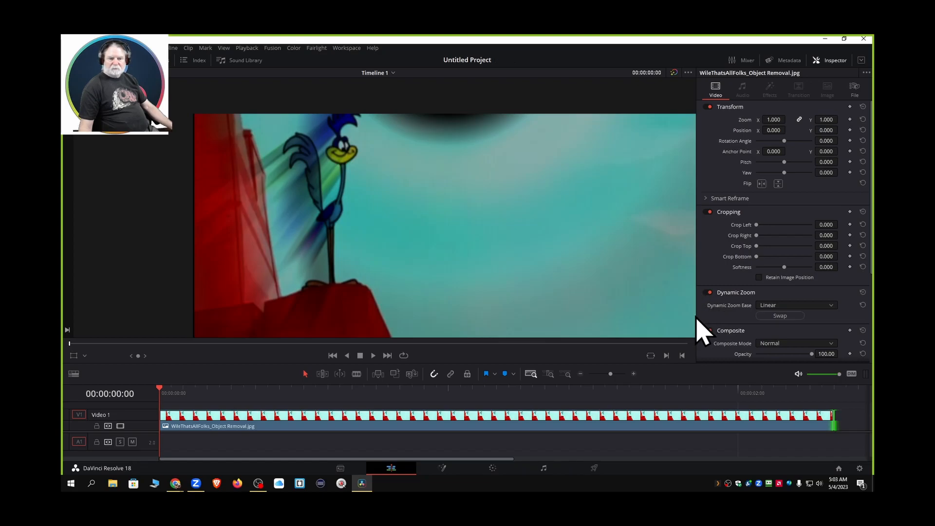
{"action": "left_click", "coordinate": [77, 357]}
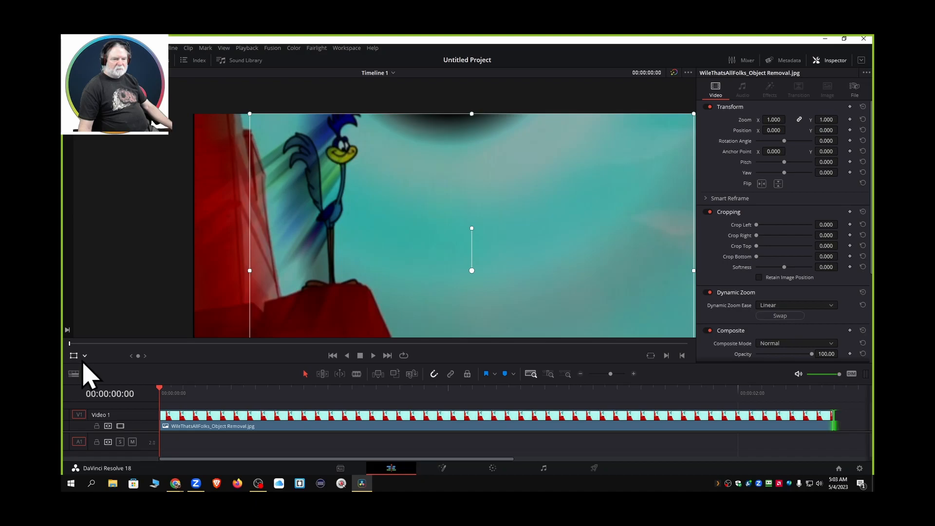
{"action": "left_click", "coordinate": [85, 356]}
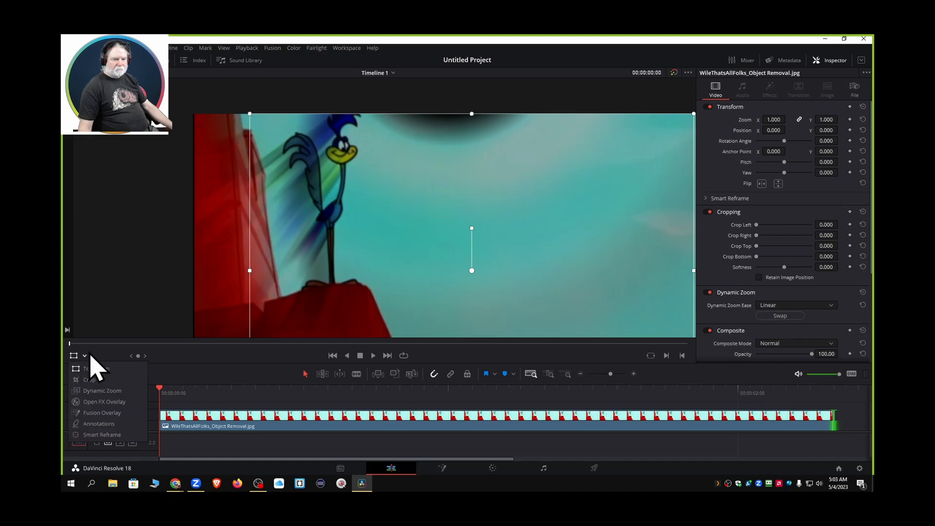
{"action": "left_click", "coordinate": [104, 391]}
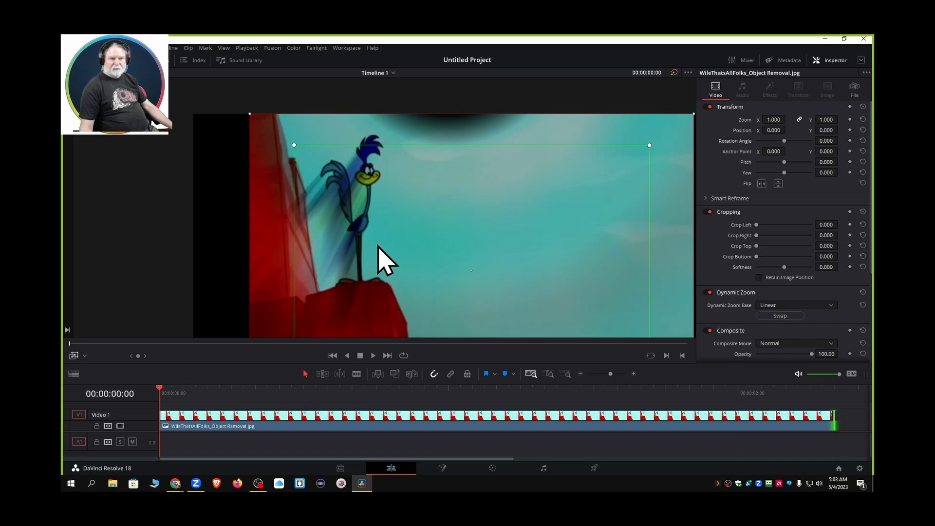
Shrink the green Dynamic Zoom rectangle to a small central box and the red one to about half the picture, and play the clip
{"action": "scroll", "coordinate": [411, 239], "scroll_direction": "down", "scroll_amount": 3}
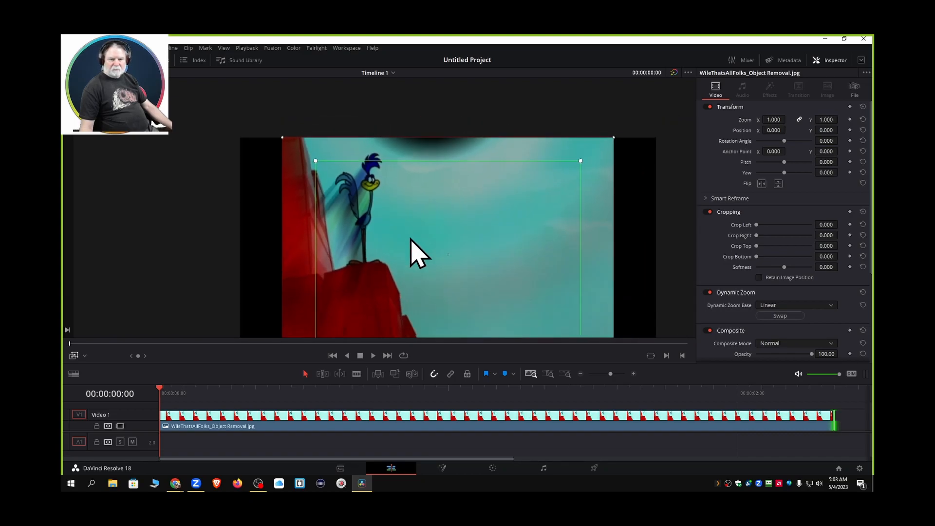
{"action": "mouse_move", "coordinate": [411, 239]}
{"action": "left_mouse_down"}
{"action": "mouse_move", "coordinate": [413, 203]}
{"action": "mouse_move", "coordinate": [413, 220]}
{"action": "left_mouse_up"}
{"action": "left_click_drag", "start_coordinate": [318, 320], "coordinate": [428, 239]}
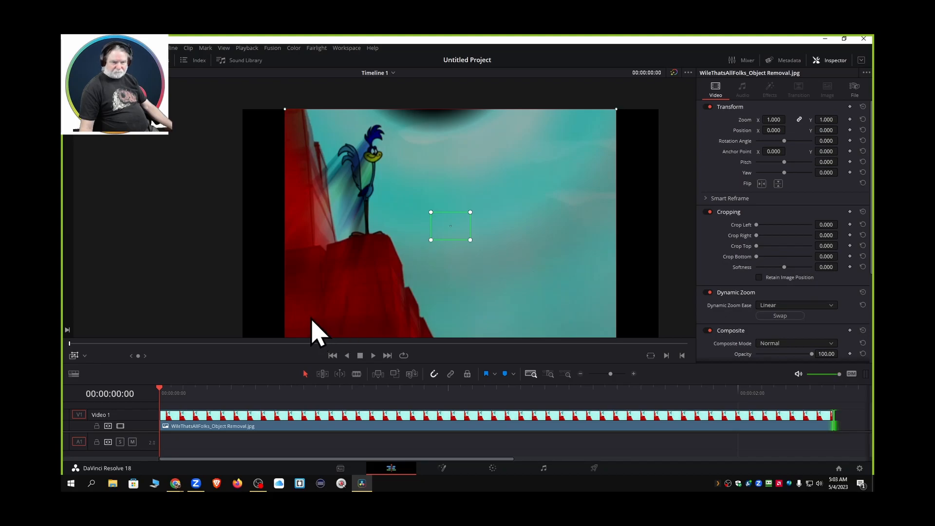
{"action": "left_click_drag", "start_coordinate": [286, 110], "coordinate": [366, 167]}
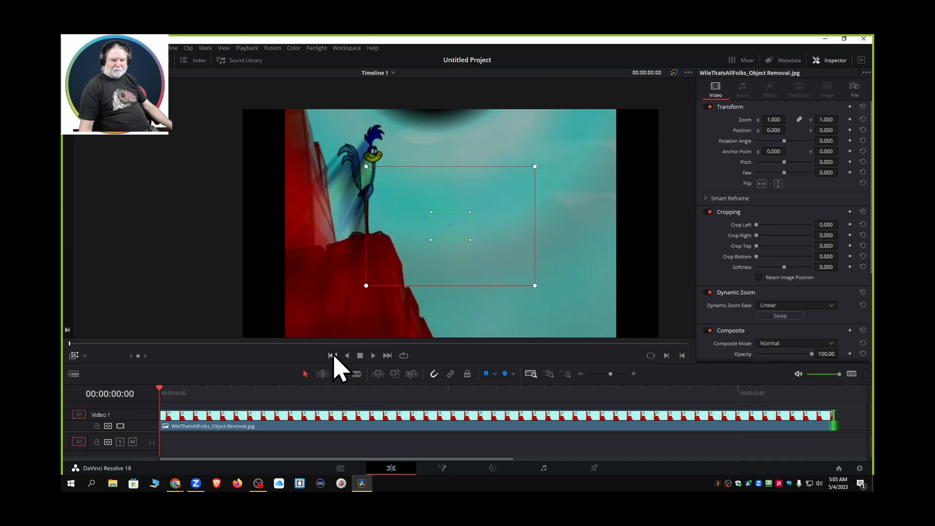
{"action": "left_click", "coordinate": [373, 355]}
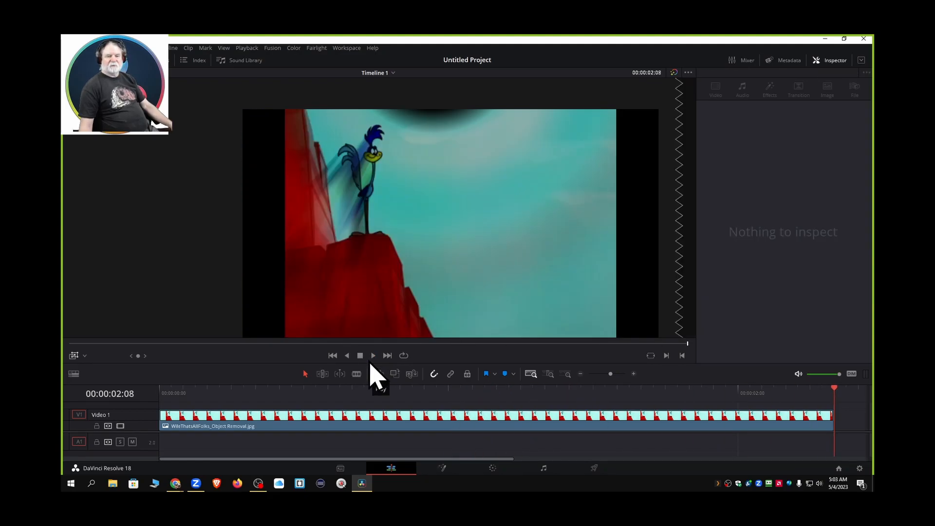
{"action": "left_click", "coordinate": [332, 356]}
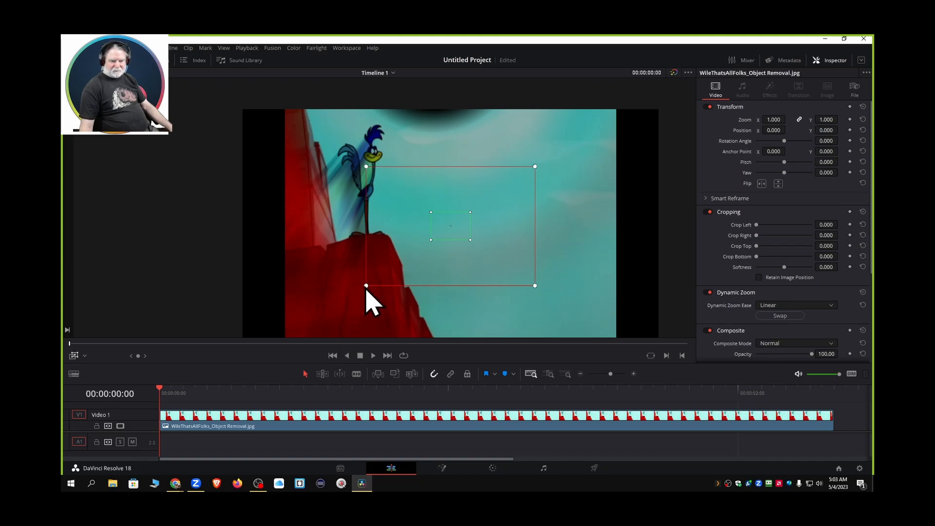
Enlarge the red Dynamic Zoom rectangle to nearly the full picture, play the clip and return to its start
{"action": "left_click_drag", "start_coordinate": [367, 287], "coordinate": [267, 322]}
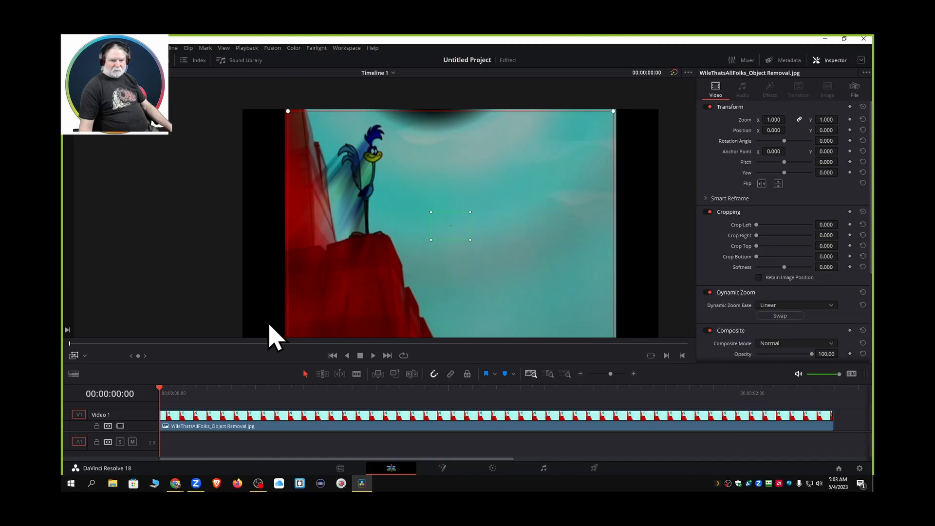
{"action": "left_click", "coordinate": [373, 356]}
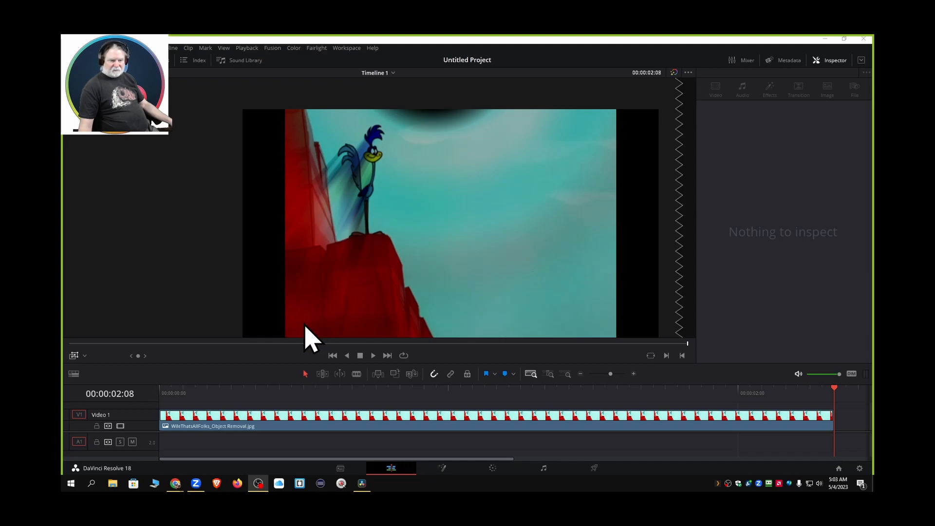
{"action": "left_click", "coordinate": [333, 355]}
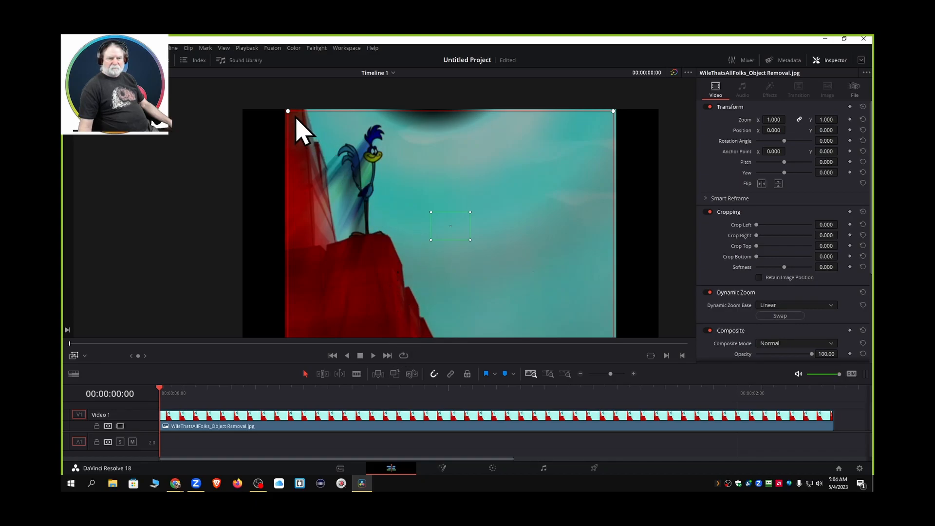
Make the green Dynamic Zoom rectangle nearly fill the picture and the red one a small central box, and play the clip
{"action": "left_click_drag", "start_coordinate": [288, 111], "coordinate": [278, 151]}
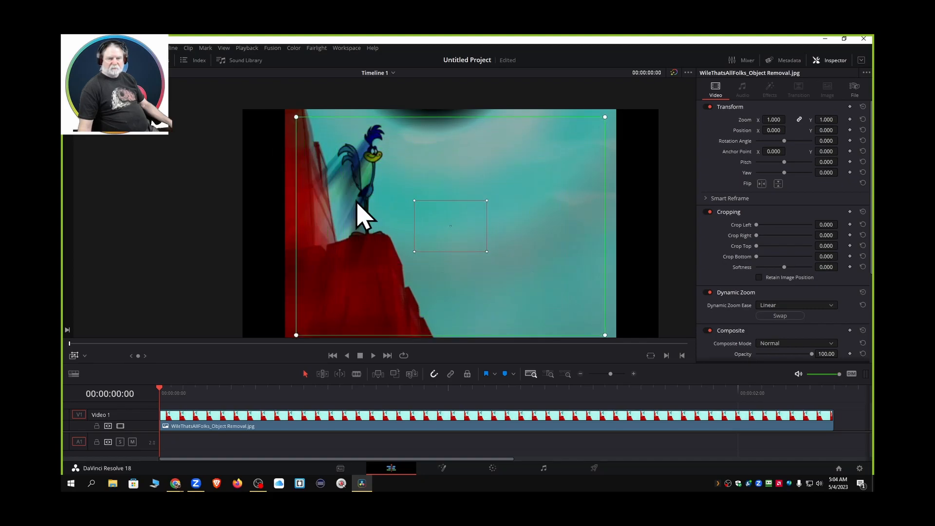
{"action": "left_click_drag", "start_coordinate": [296, 117], "coordinate": [291, 112]}
{"action": "left_click_drag", "start_coordinate": [417, 204], "coordinate": [438, 216]}
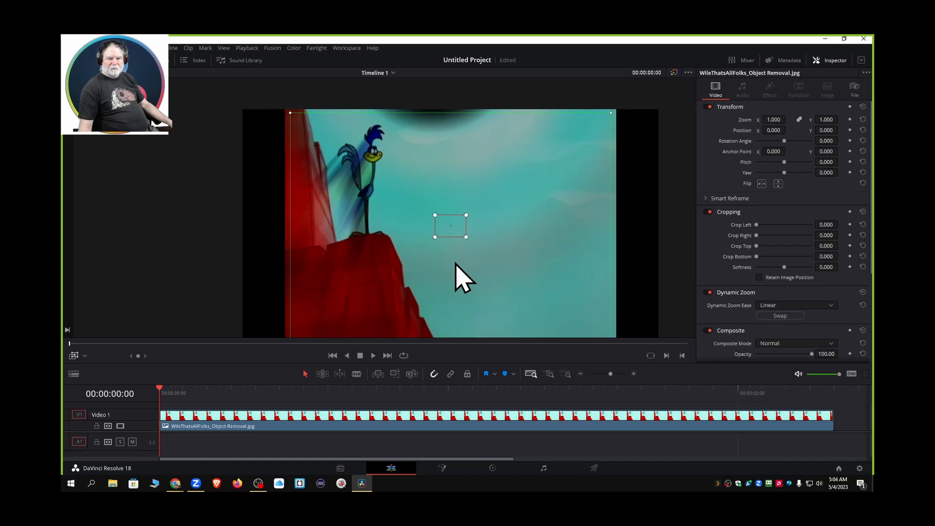
{"action": "left_click", "coordinate": [373, 356]}
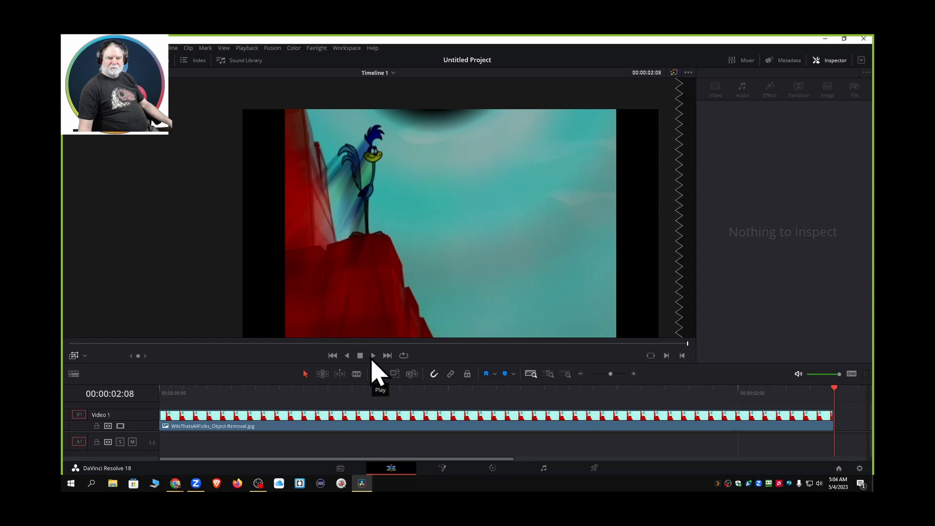
{"action": "left_click", "coordinate": [333, 356]}
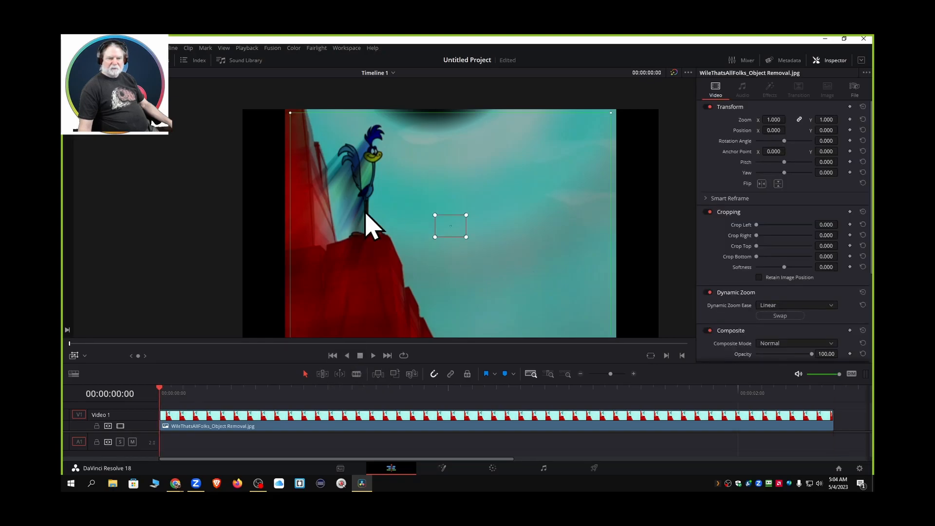
Shrink the green Dynamic Zoom rectangle to about a quarter of the picture's width around the red one, and play the clip before and after
{"action": "left_click", "coordinate": [373, 356]}
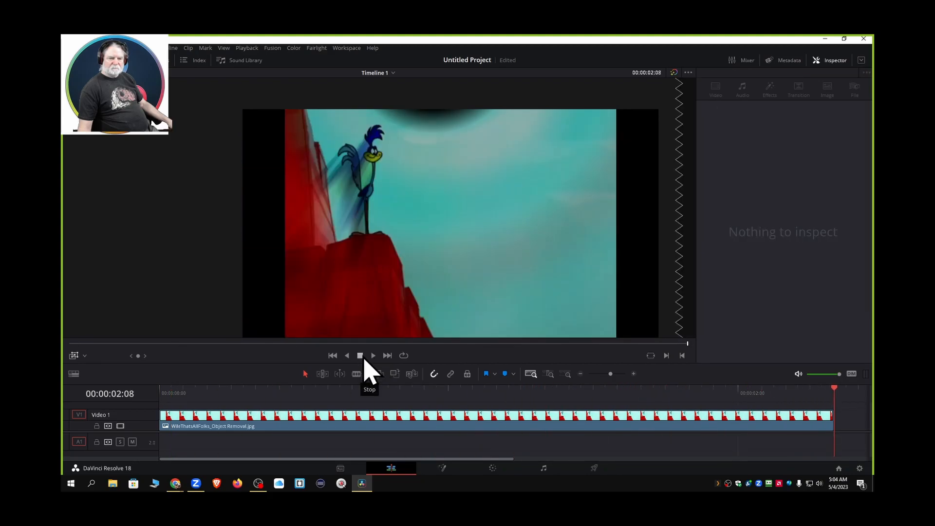
{"action": "left_click", "coordinate": [334, 356]}
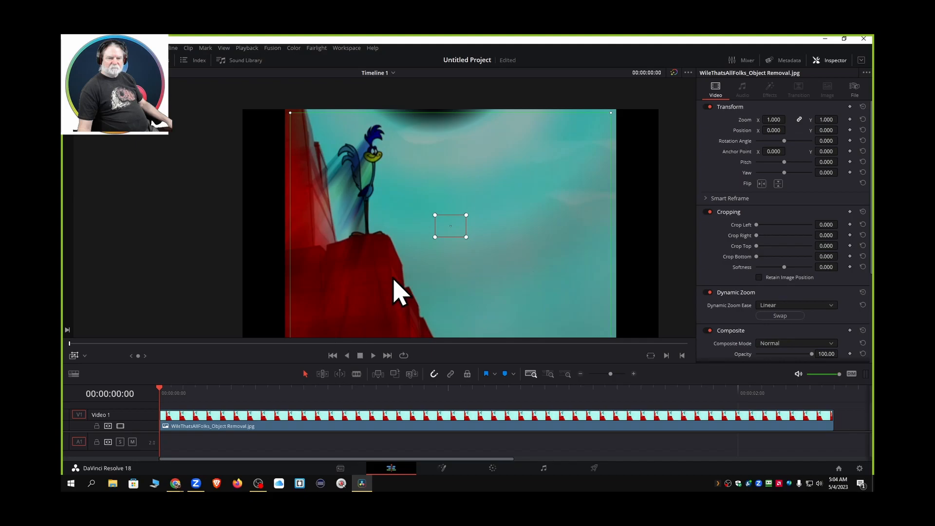
{"action": "left_click_drag", "start_coordinate": [292, 116], "coordinate": [423, 194]}
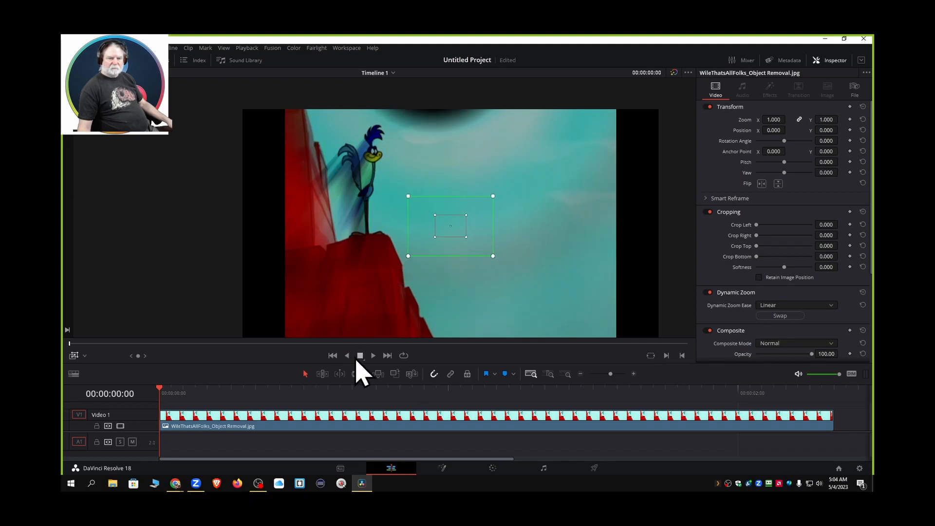
{"action": "left_click", "coordinate": [374, 356]}
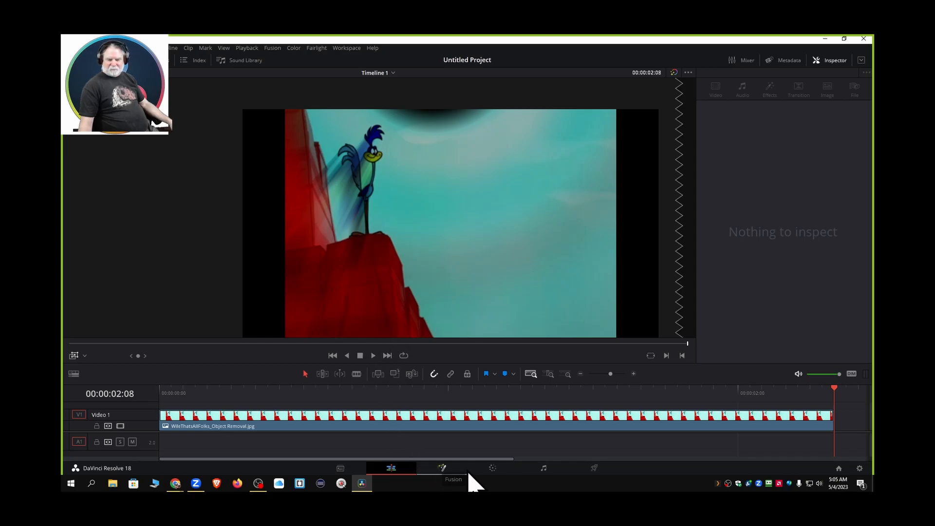
Turn off Dynamic Zoom for the roadrunner clip, hide its overlay in the viewer, and play the clip to check
{"action": "left_click", "coordinate": [493, 469]}
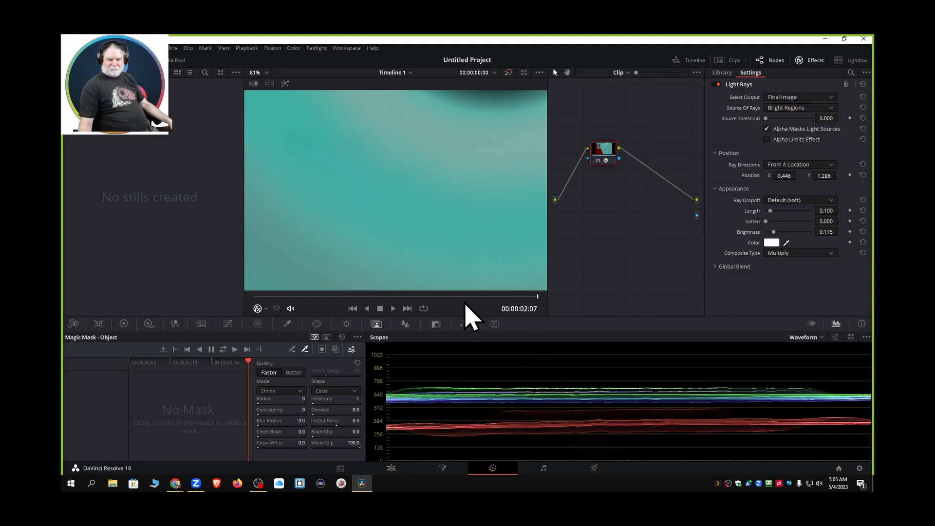
{"action": "left_click", "coordinate": [392, 469]}
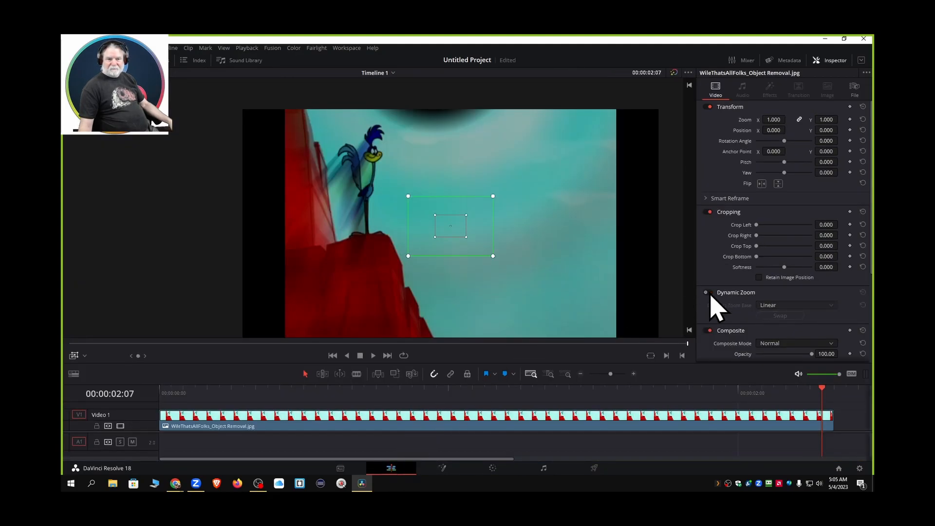
{"action": "left_click", "coordinate": [374, 356]}
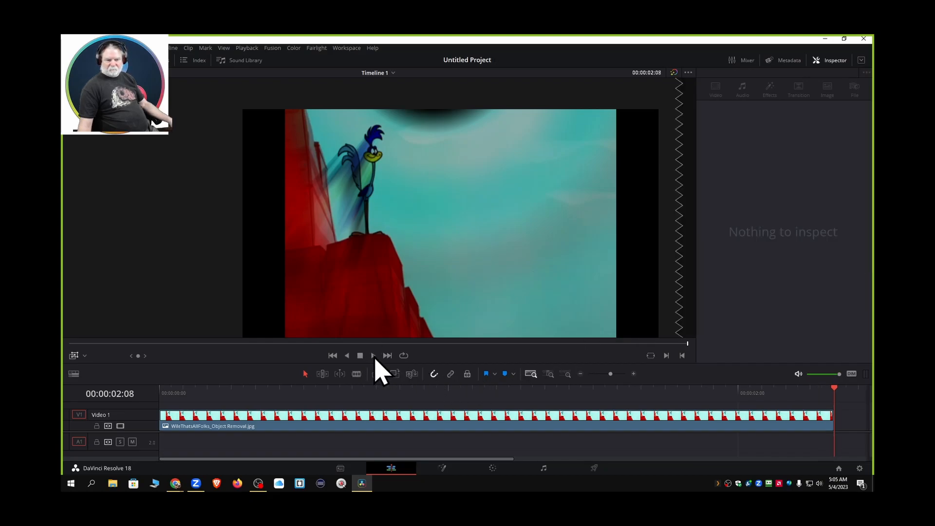
{"action": "left_click", "coordinate": [333, 356]}
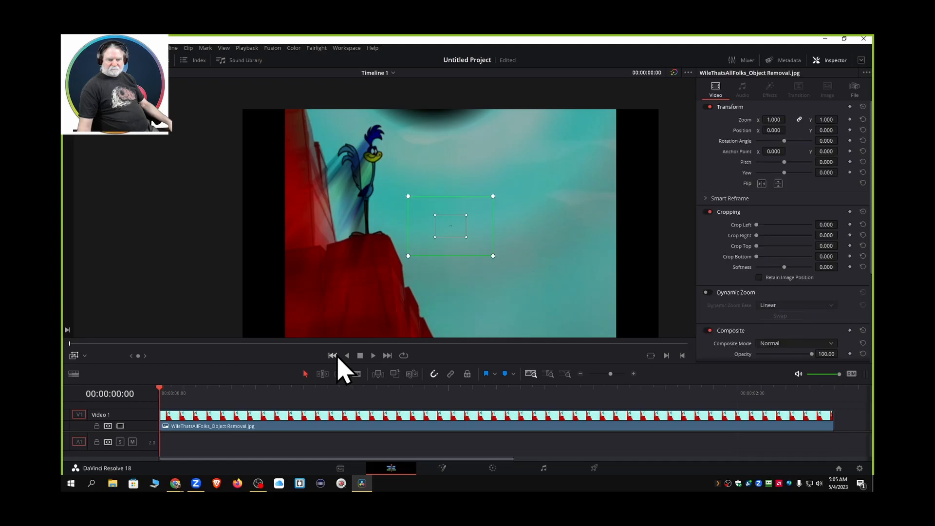
{"action": "left_click", "coordinate": [373, 356]}
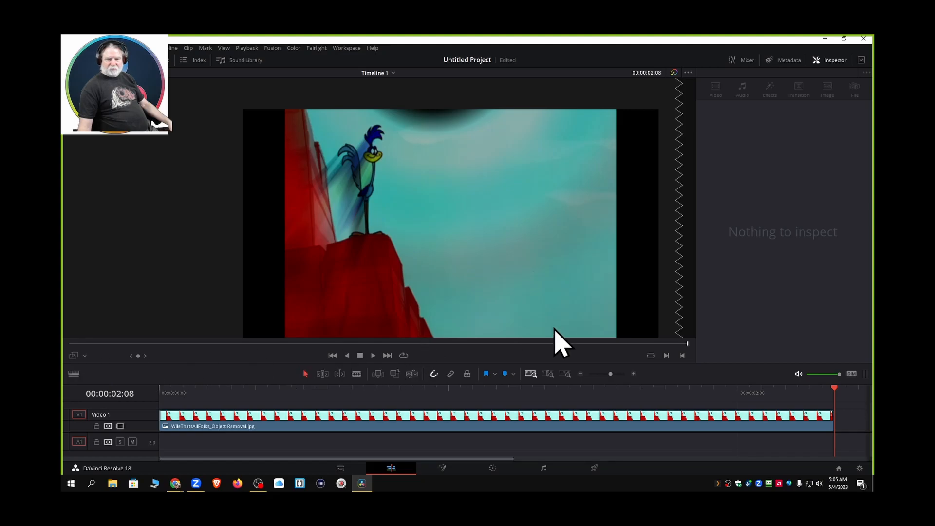
{"action": "left_click", "coordinate": [331, 356]}
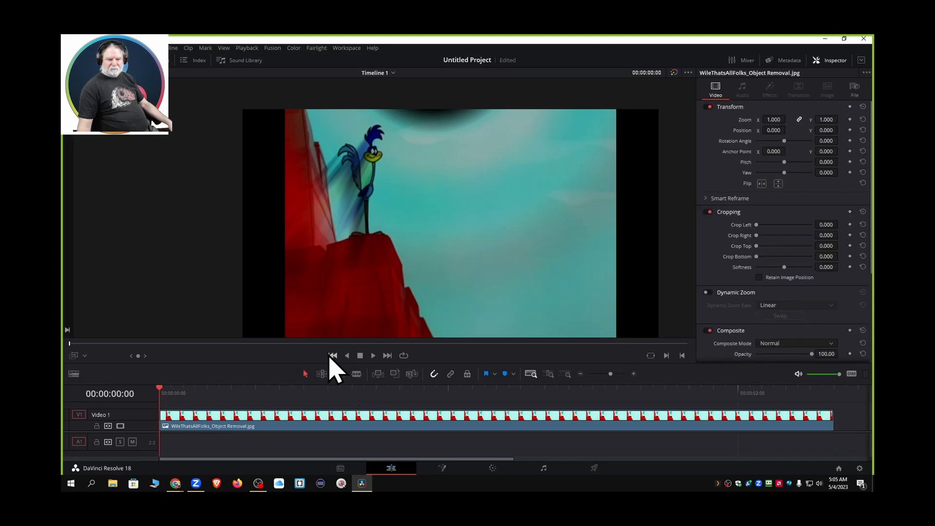
Go to the Color page and set the Light Rays brightness to 0.192
{"action": "left_click", "coordinate": [497, 471]}
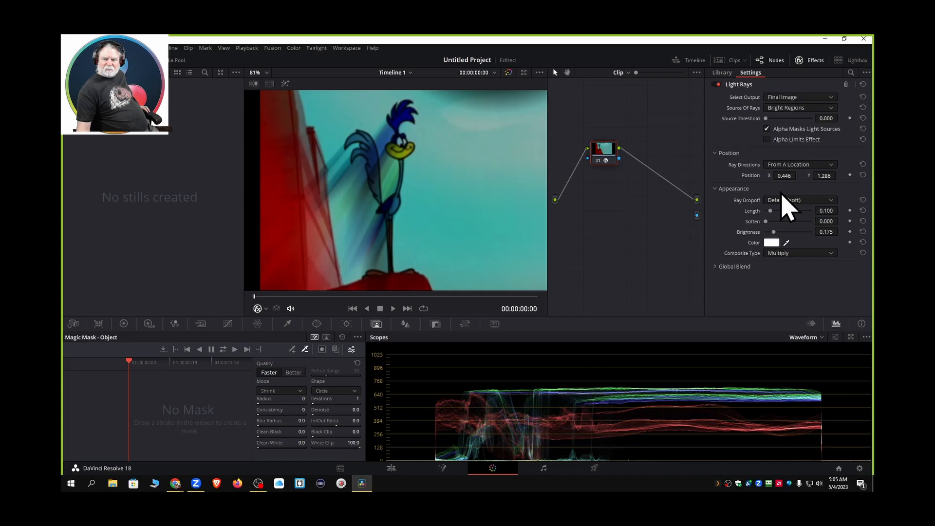
{"action": "left_click_drag", "start_coordinate": [774, 233], "coordinate": [775, 233]}
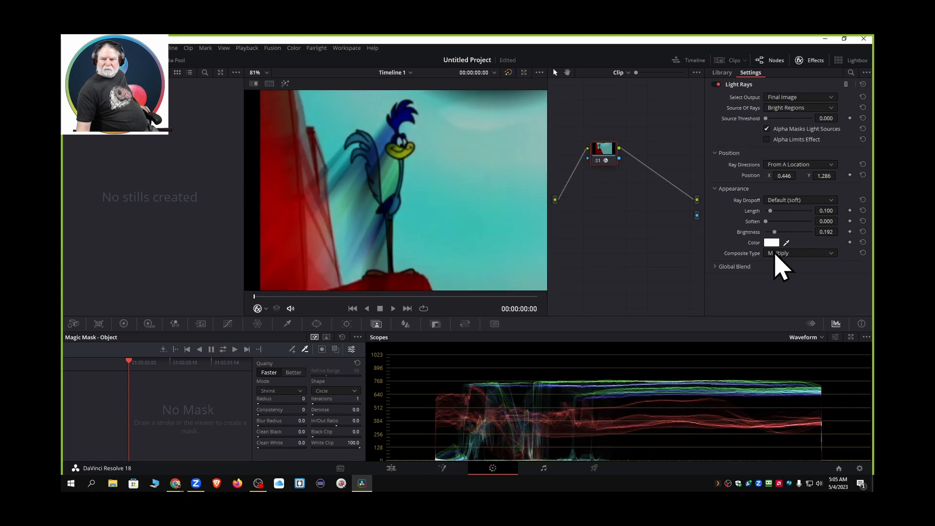
Try yellow (#ffff00) as the Light Rays color and cancel the choice
{"action": "left_click", "coordinate": [772, 243]}
{"action": "left_click_drag", "start_coordinate": [462, 160], "coordinate": [655, 241]}
{"action": "left_click", "coordinate": [633, 296]}
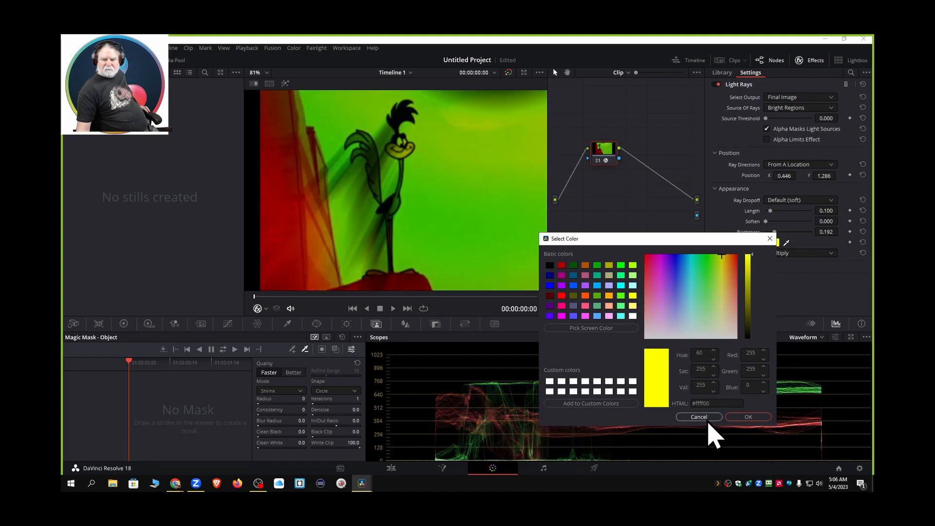
{"action": "left_click", "coordinate": [699, 417]}
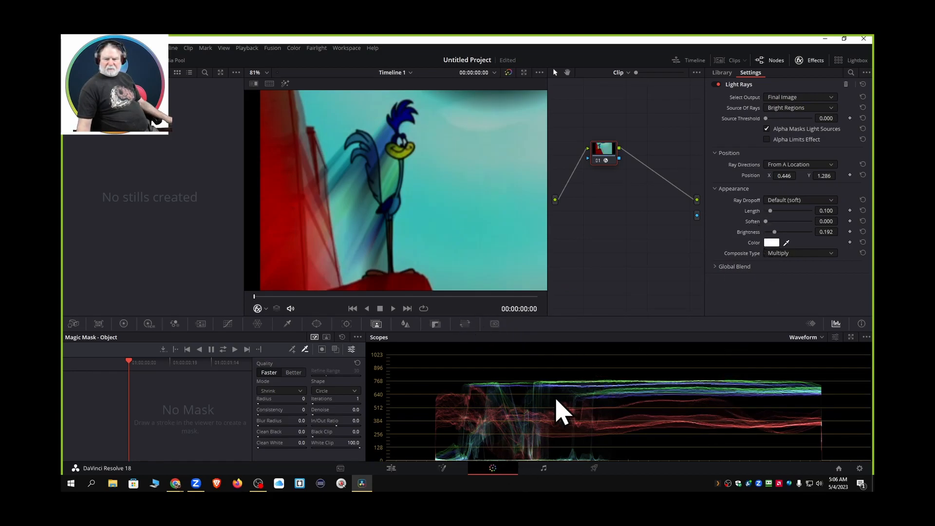
Set the Light Rays brightness to 0.266 and the source threshold to 0.128
{"action": "mouse_move", "coordinate": [776, 233]}
{"action": "left_mouse_down"}
{"action": "mouse_move", "coordinate": [785, 234]}
{"action": "mouse_move", "coordinate": [769, 233]}
{"action": "mouse_move", "coordinate": [777, 233]}
{"action": "left_mouse_up"}
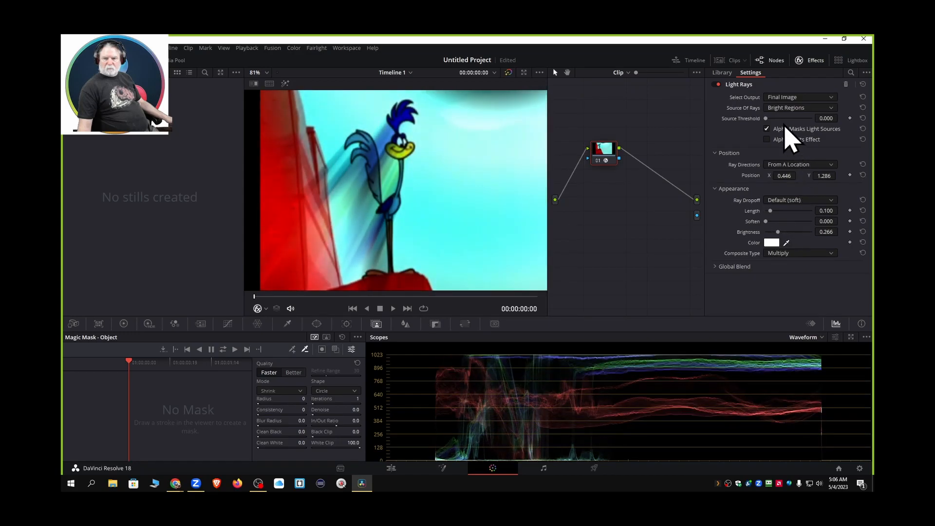
{"action": "mouse_move", "coordinate": [768, 122]}
{"action": "left_mouse_down"}
{"action": "mouse_move", "coordinate": [797, 125]}
{"action": "mouse_move", "coordinate": [773, 128]}
{"action": "left_mouse_up"}
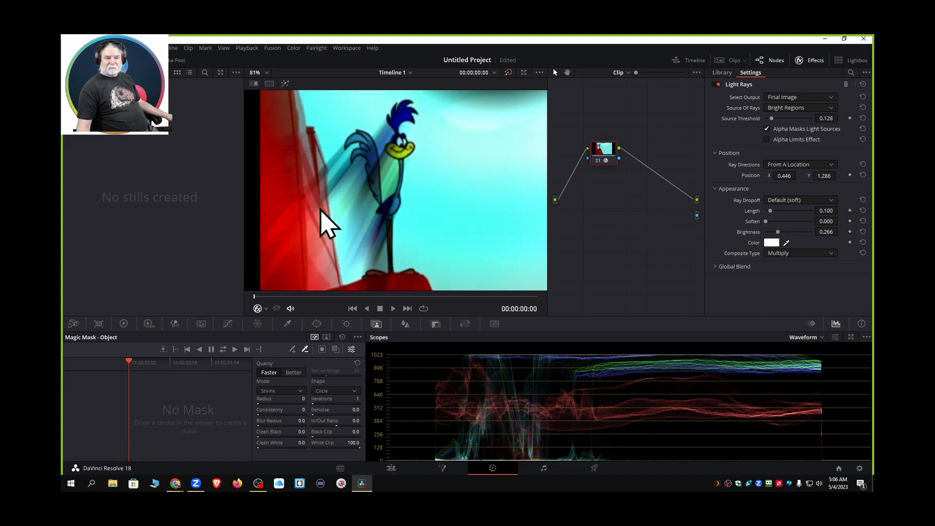
Try cyan (#15fbff) as the Light Rays color and dismiss the color choice
{"action": "left_click", "coordinate": [772, 242]}
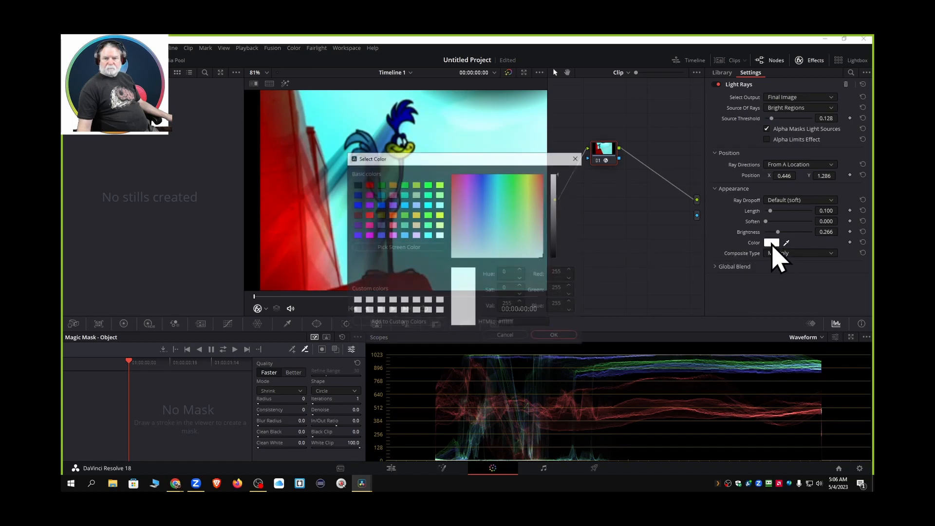
{"action": "left_click_drag", "start_coordinate": [506, 161], "coordinate": [724, 280]}
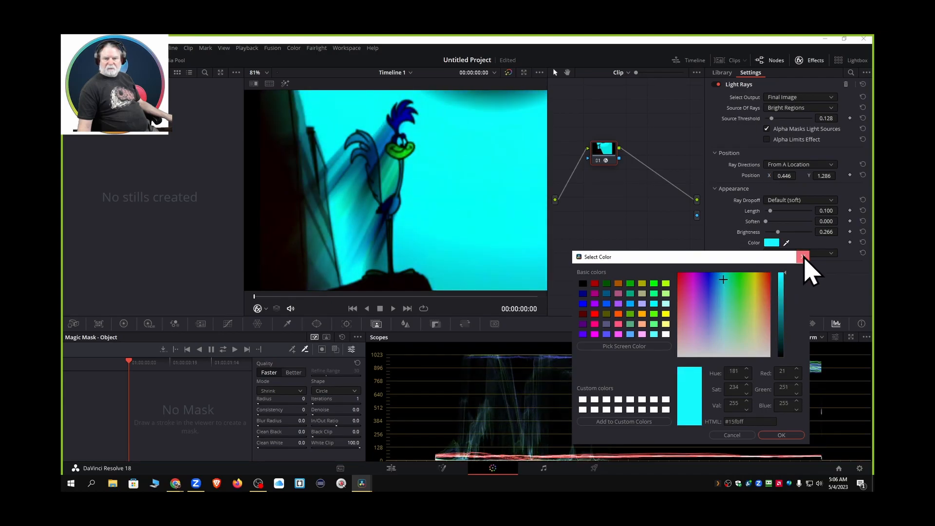
{"action": "left_click", "coordinate": [802, 256]}
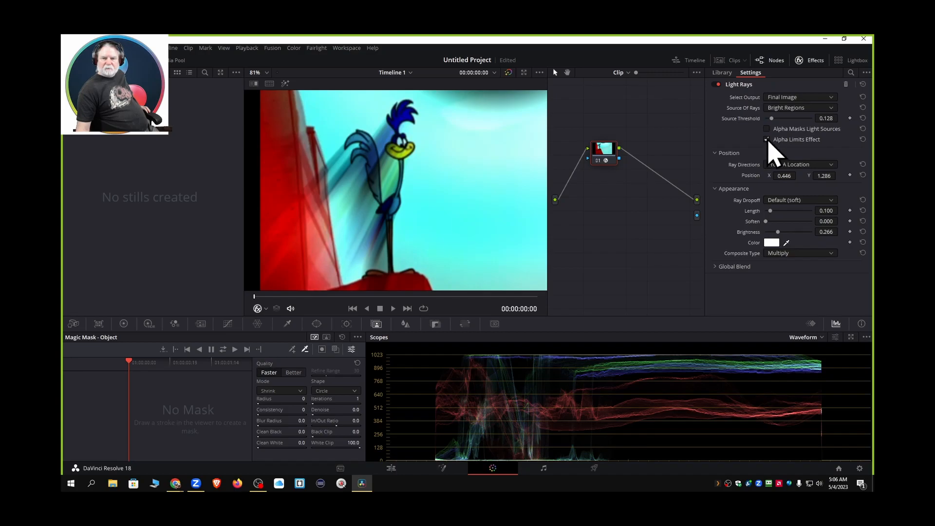
Try lime green (#b5ff45) as the Light Rays color with Alpha Limits Effect on, and cancel the color choice
{"action": "left_click", "coordinate": [772, 243]}
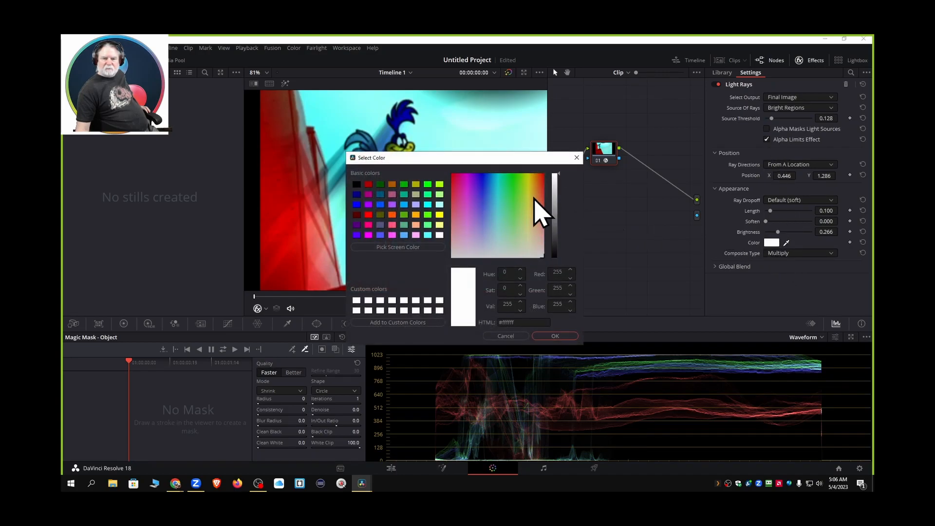
{"action": "left_click", "coordinate": [521, 196]}
{"action": "left_click_drag", "start_coordinate": [521, 196], "coordinate": [522, 196]}
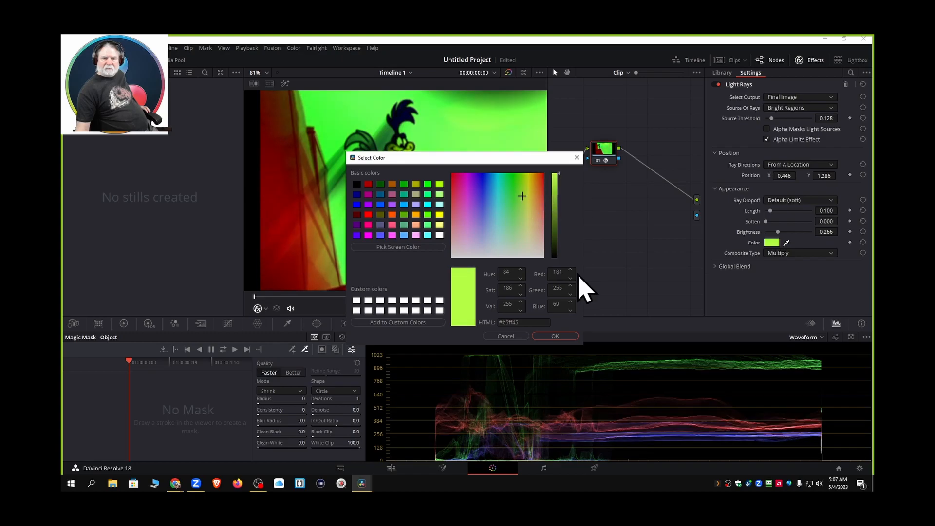
{"action": "left_click", "coordinate": [506, 336]}
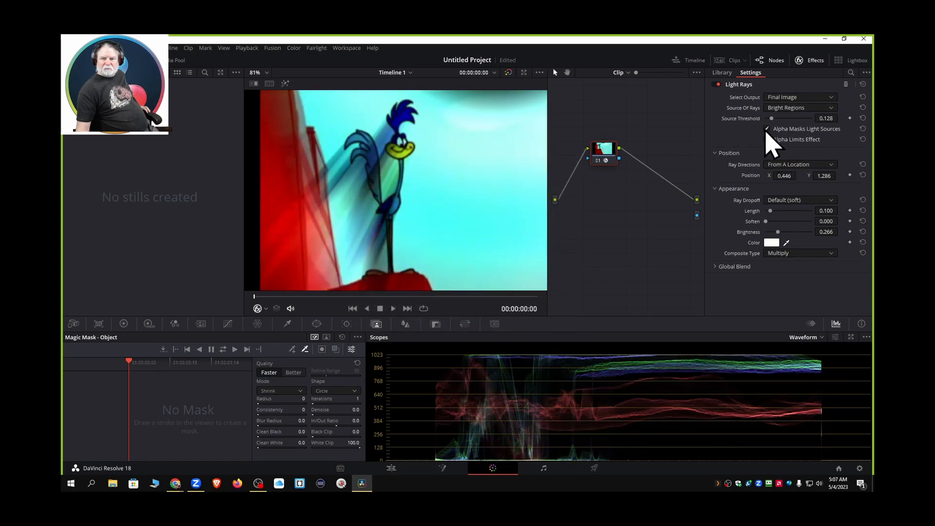
Try the At An Angle ray direction with an angle of about 31, and return to From A Location
{"action": "left_click", "coordinate": [832, 165]}
{"action": "left_click", "coordinate": [787, 175]}
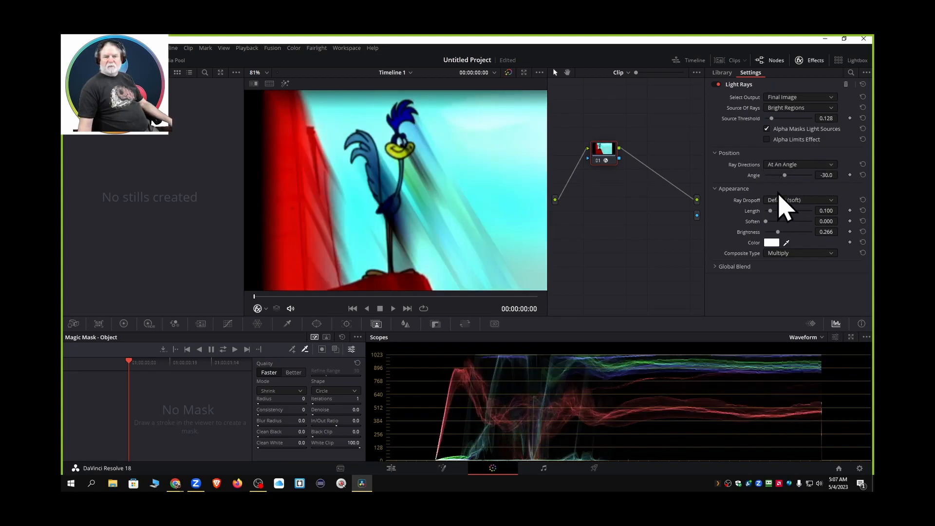
{"action": "left_click_drag", "start_coordinate": [785, 176], "coordinate": [801, 193]}
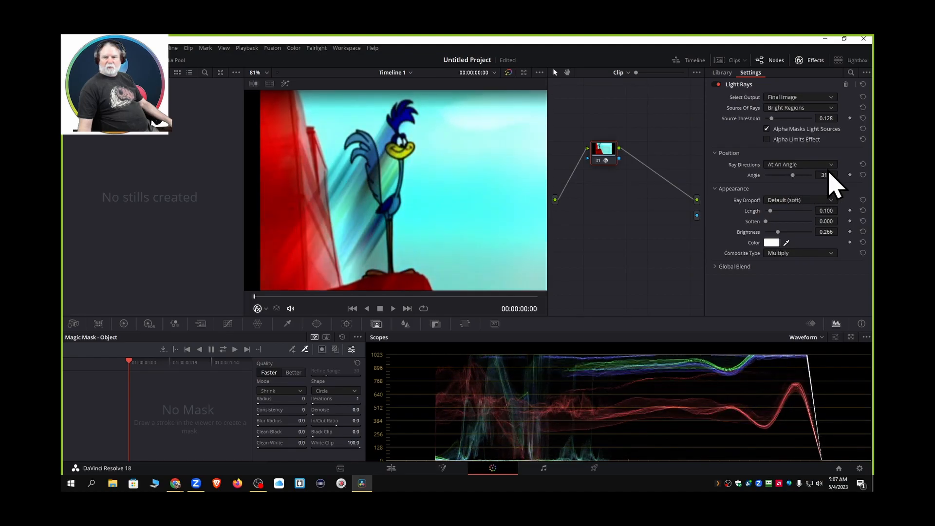
{"action": "left_click", "coordinate": [790, 185]}
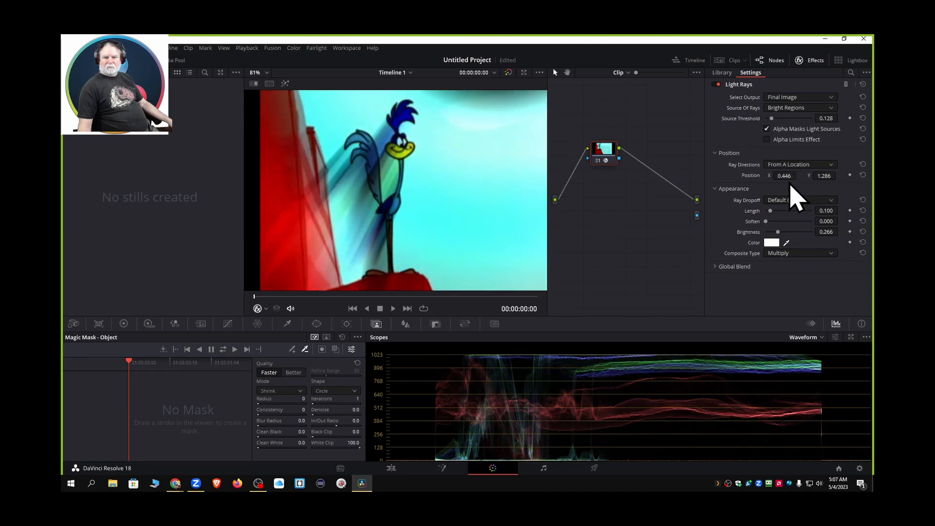
Show the whole roadrunner in the viewer at 74% and open the Window palette in place of Magic Mask
{"action": "scroll", "coordinate": [469, 229], "scroll_direction": "down", "scroll_amount": 2}
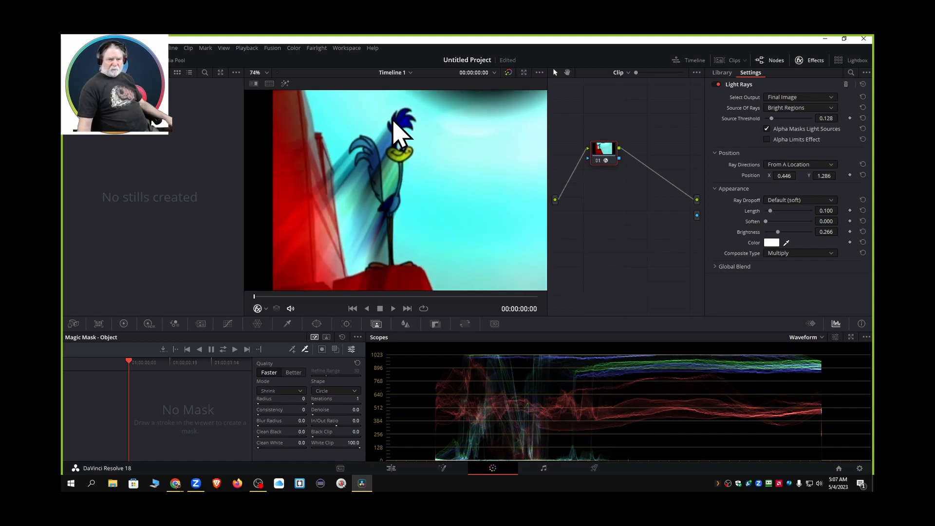
{"action": "mouse_move", "coordinate": [403, 153]}
{"action": "left_mouse_down"}
{"action": "mouse_move", "coordinate": [396, 194]}
{"action": "mouse_move", "coordinate": [387, 154]}
{"action": "left_mouse_up"}
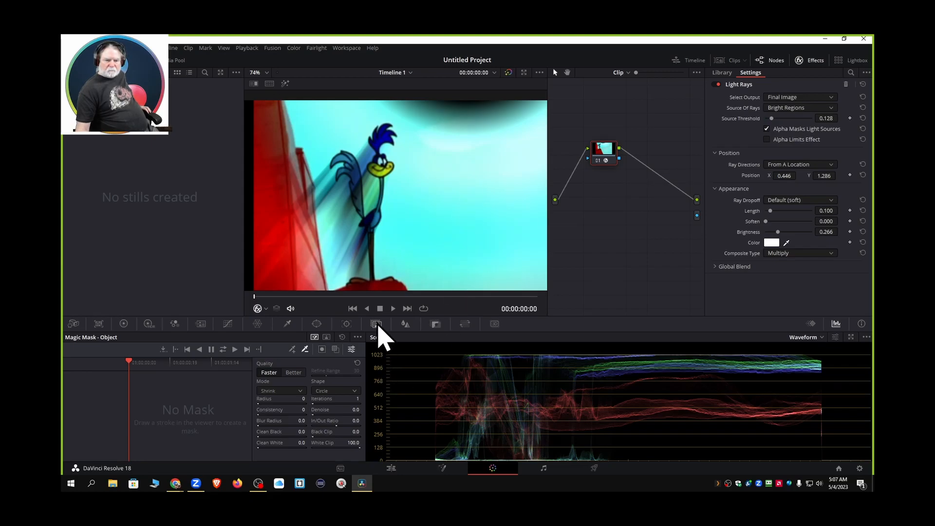
{"action": "left_click", "coordinate": [317, 324]}
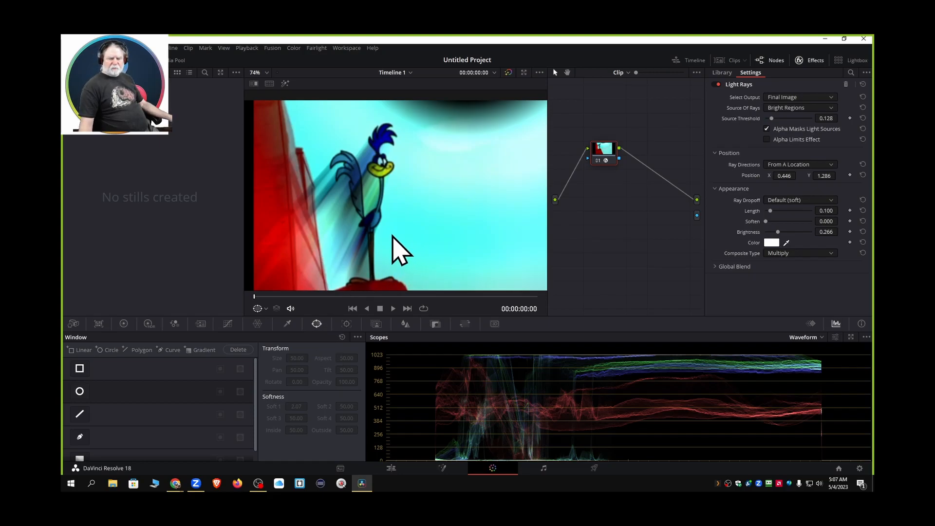
Compare the At An Angle ray direction with From A Location once more, ending on From A Location
{"action": "left_click", "coordinate": [831, 167]}
{"action": "left_click", "coordinate": [794, 180]}
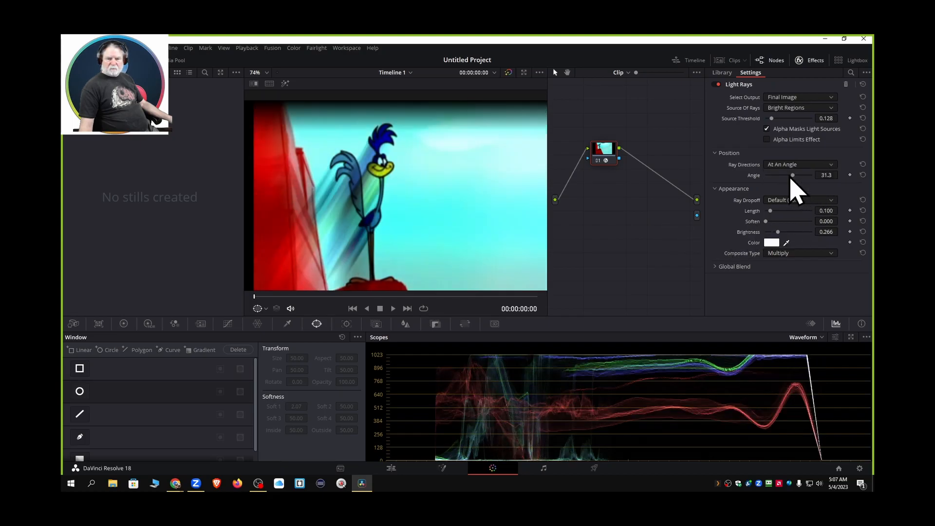
{"action": "left_click", "coordinate": [832, 166]}
{"action": "left_click", "coordinate": [796, 195]}
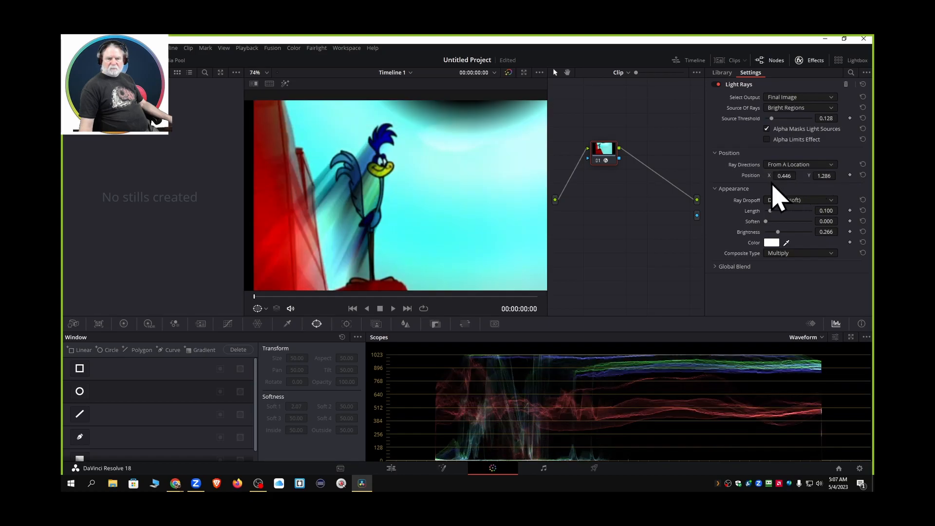
Set the light source's X position to 0.545 and the Light Rays global blend to 0.550
{"action": "mouse_move", "coordinate": [792, 176]}
{"action": "left_mouse_down"}
{"action": "mouse_move", "coordinate": [810, 176]}
{"action": "mouse_move", "coordinate": [779, 175]}
{"action": "mouse_move", "coordinate": [798, 176]}
{"action": "left_mouse_up"}
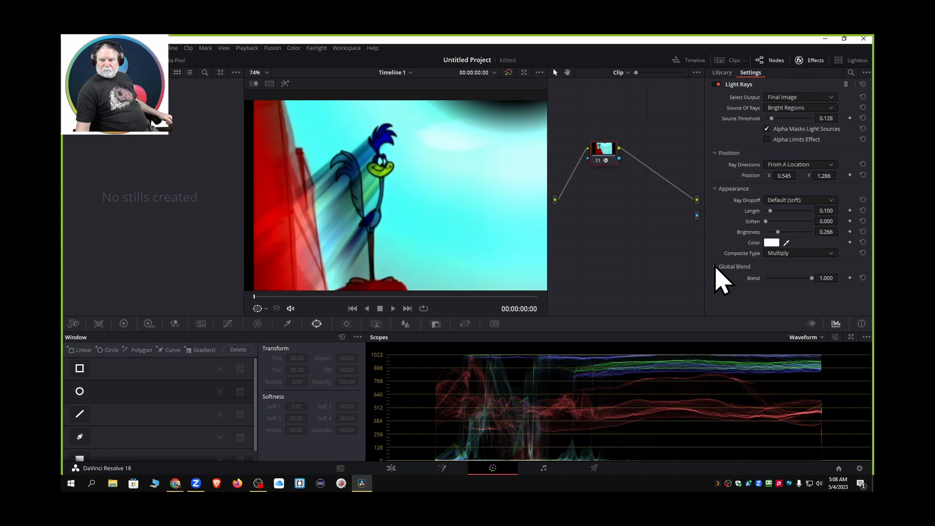
{"action": "left_click_drag", "start_coordinate": [811, 278], "coordinate": [791, 278]}
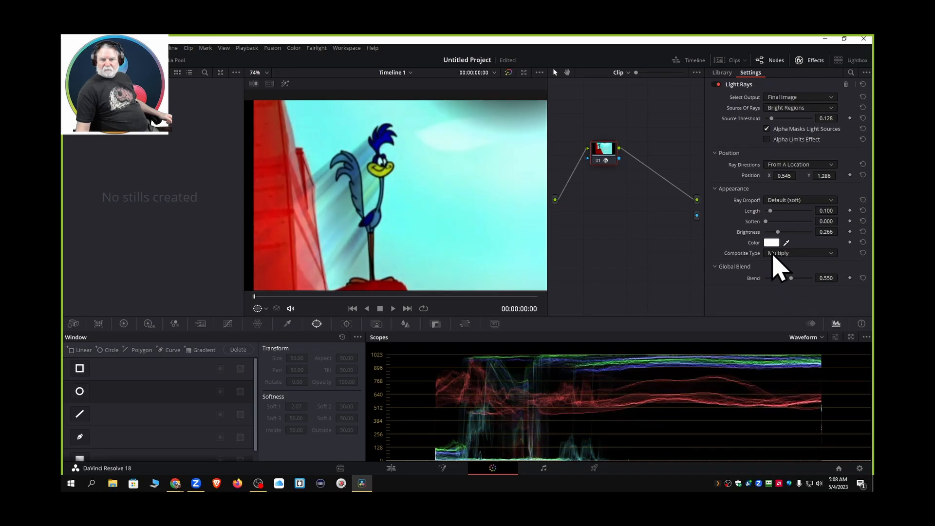
Try yellow-green (#bfff29) as the Light Rays color at the reduced blend and cancel the choice
{"action": "left_click", "coordinate": [772, 244]}
{"action": "left_click_drag", "start_coordinate": [540, 207], "coordinate": [524, 187]}
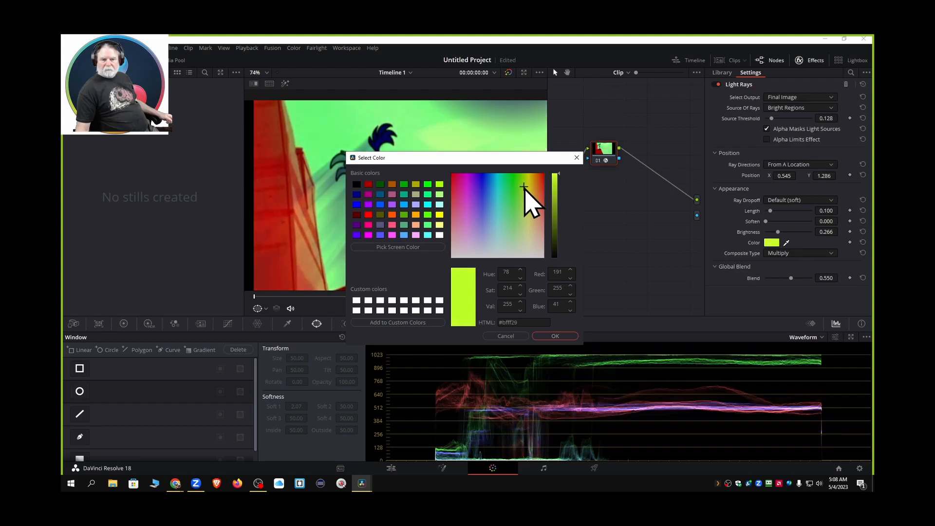
{"action": "left_click", "coordinate": [508, 337]}
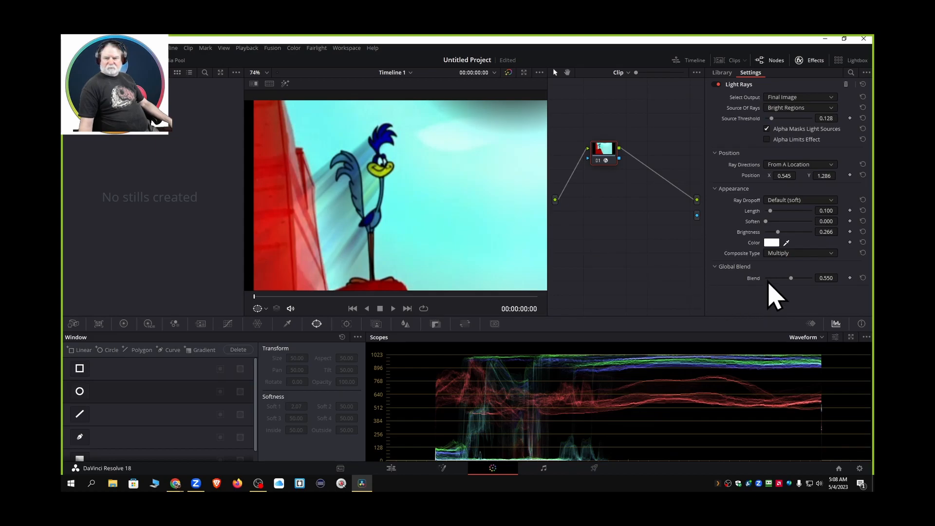
Try Normal as the Light Rays composite type at the current blend
{"action": "left_click", "coordinate": [832, 254]}
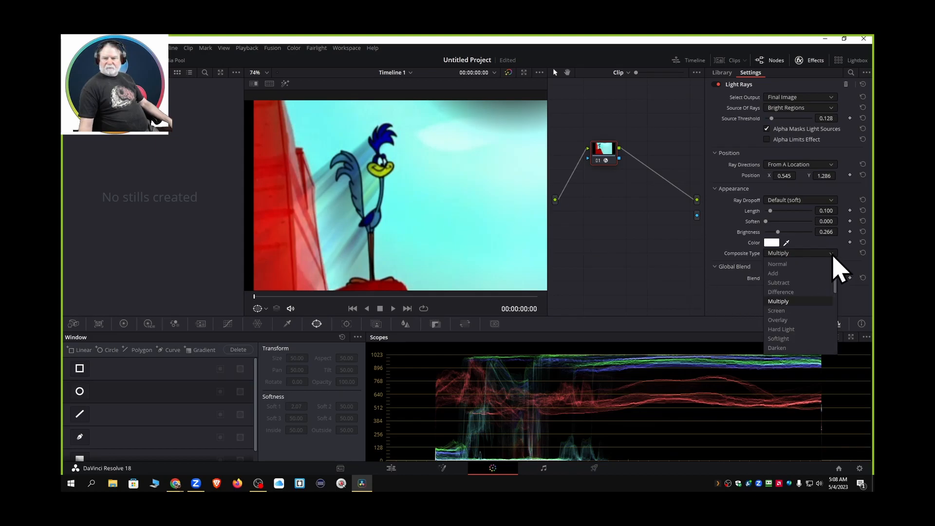
{"action": "left_click", "coordinate": [780, 264]}
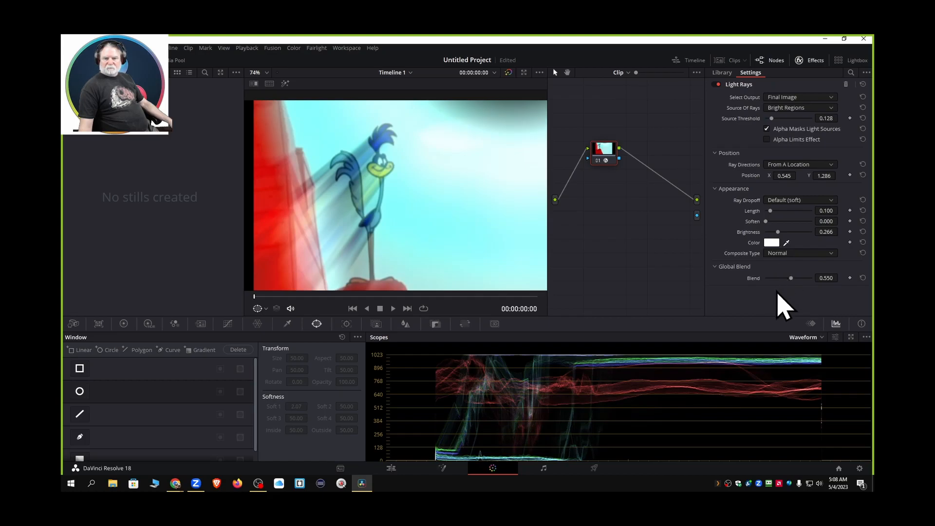
{"action": "mouse_move", "coordinate": [791, 279]}
{"action": "left_mouse_down"}
{"action": "mouse_move", "coordinate": [778, 281]}
{"action": "mouse_move", "coordinate": [791, 280]}
{"action": "left_mouse_up"}
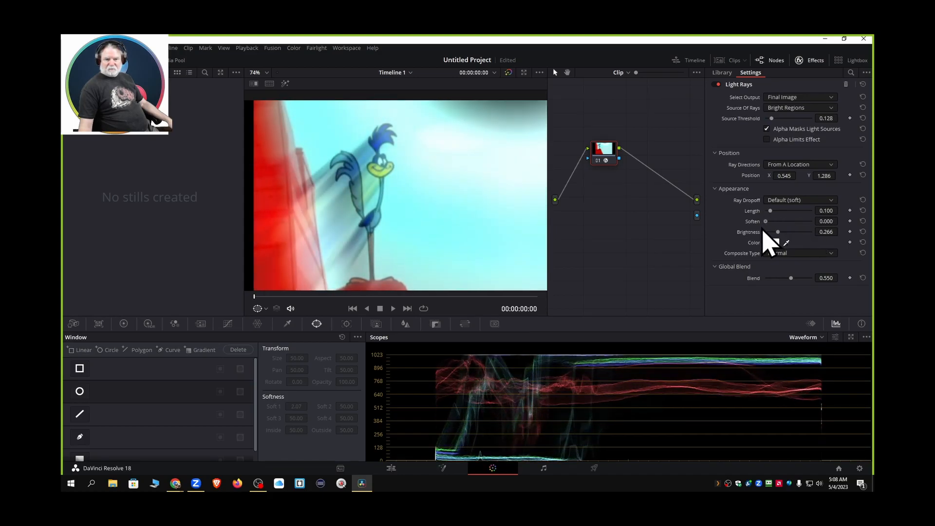
Set the Light Rays length to 0.063, brightness to 0.229 and source threshold to 0.110, with Alpha Limits Effect enabled
{"action": "left_click_drag", "start_coordinate": [770, 211], "coordinate": [769, 211]}
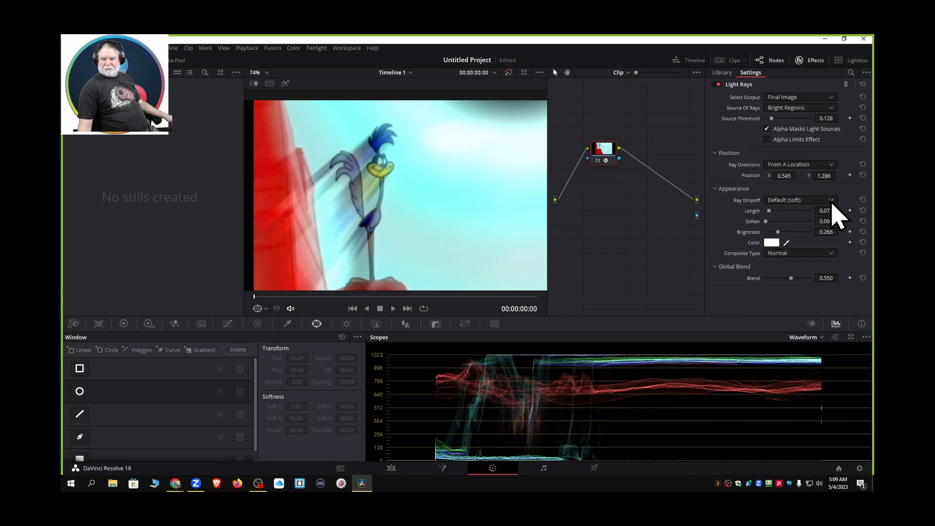
{"action": "left_click_drag", "start_coordinate": [825, 210], "coordinate": [841, 211]}
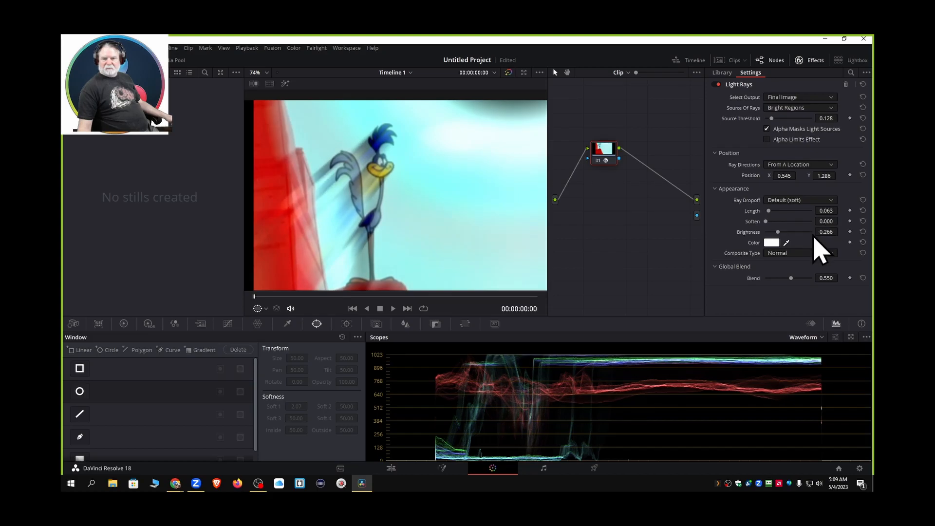
{"action": "left_click_drag", "start_coordinate": [825, 232], "coordinate": [805, 232]}
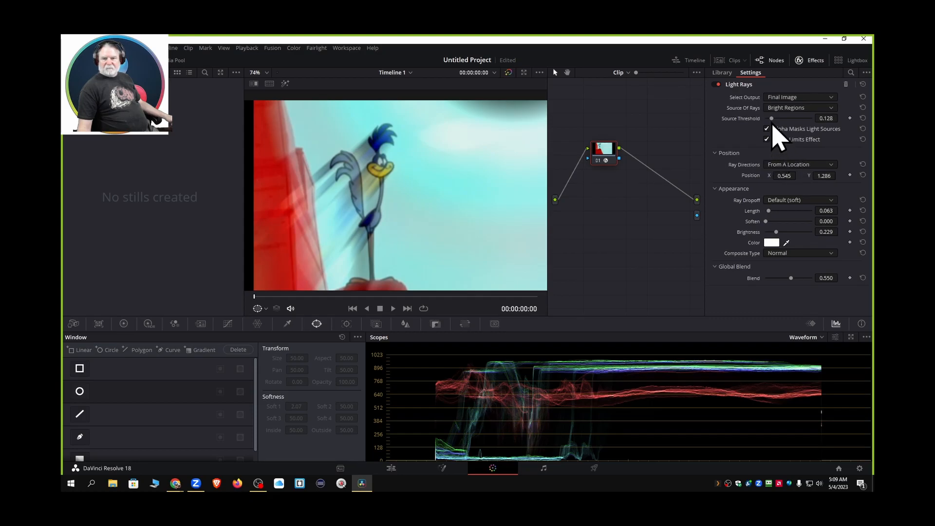
{"action": "mouse_move", "coordinate": [772, 119]}
{"action": "left_mouse_down"}
{"action": "mouse_move", "coordinate": [808, 131]}
{"action": "mouse_move", "coordinate": [773, 129]}
{"action": "left_mouse_up"}
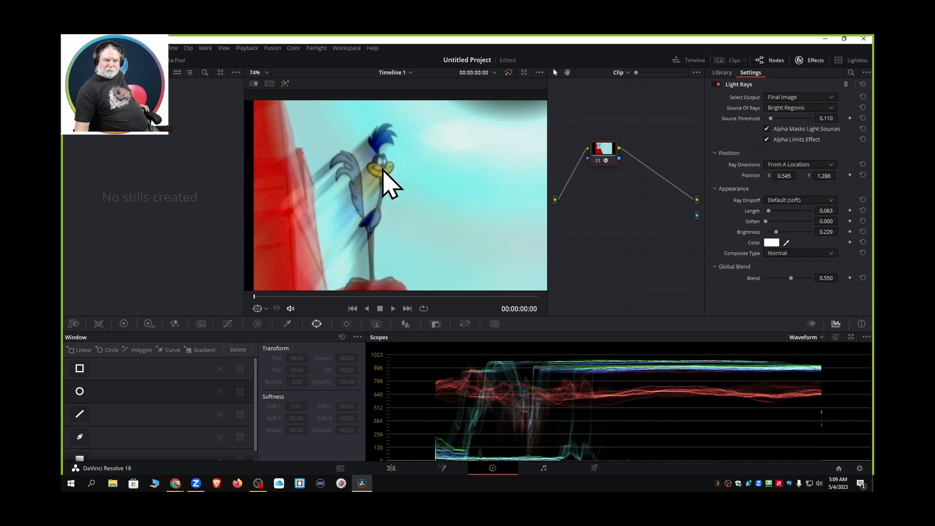
Try orange (#ffac27) as the Light Rays color and cancel the choice
{"action": "left_click", "coordinate": [772, 242]}
{"action": "left_click_drag", "start_coordinate": [497, 178], "coordinate": [715, 256]}
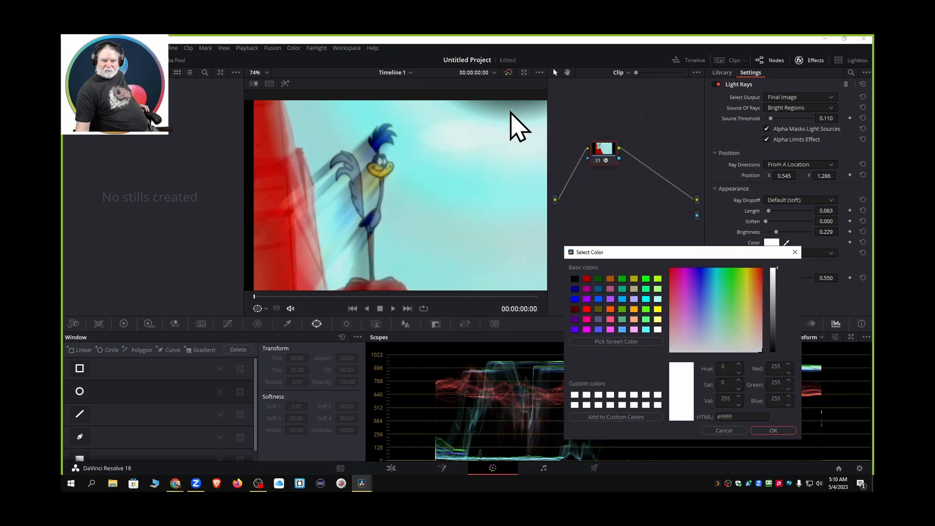
{"action": "left_click_drag", "start_coordinate": [726, 298], "coordinate": [753, 280]}
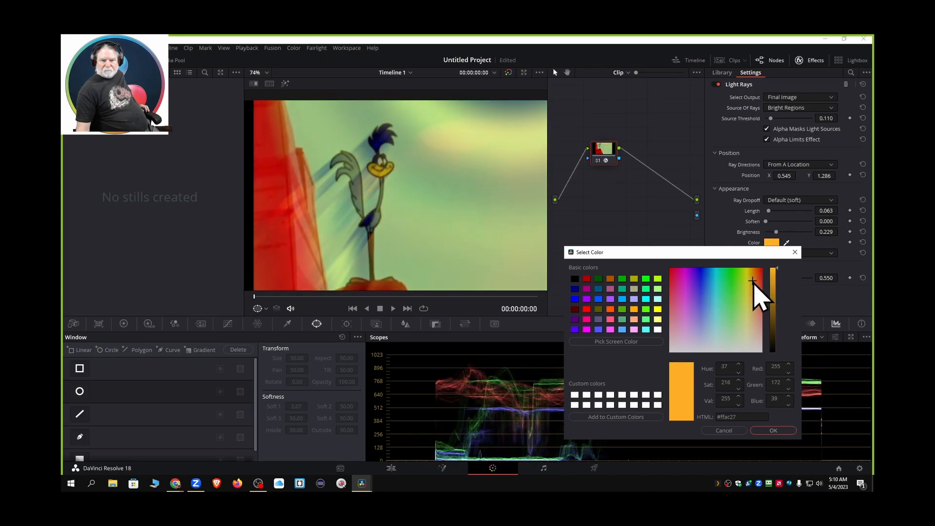
{"action": "left_click", "coordinate": [794, 252]}
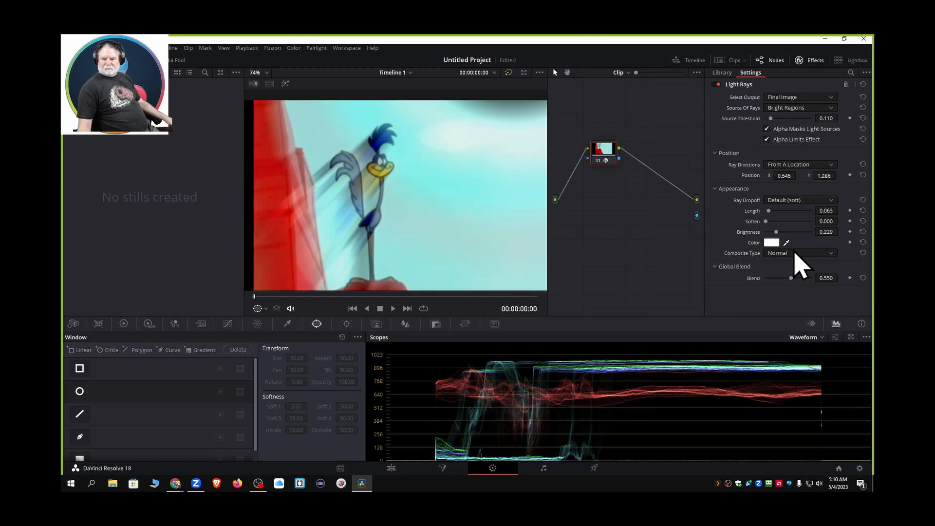
Set the Light Rays composite type to Hard Light, with a purple (#b973ff) color and a global blend of 0.532
{"action": "left_click", "coordinate": [831, 253]}
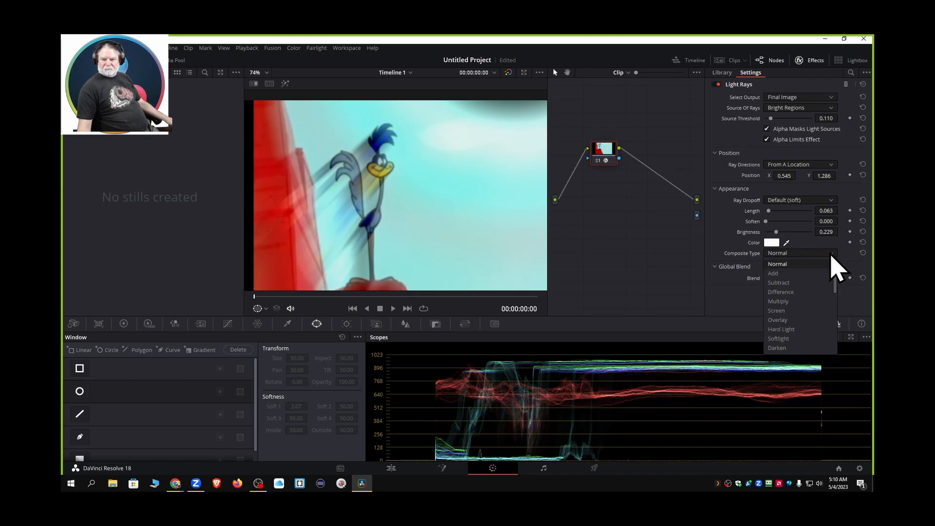
{"action": "left_click", "coordinate": [783, 332]}
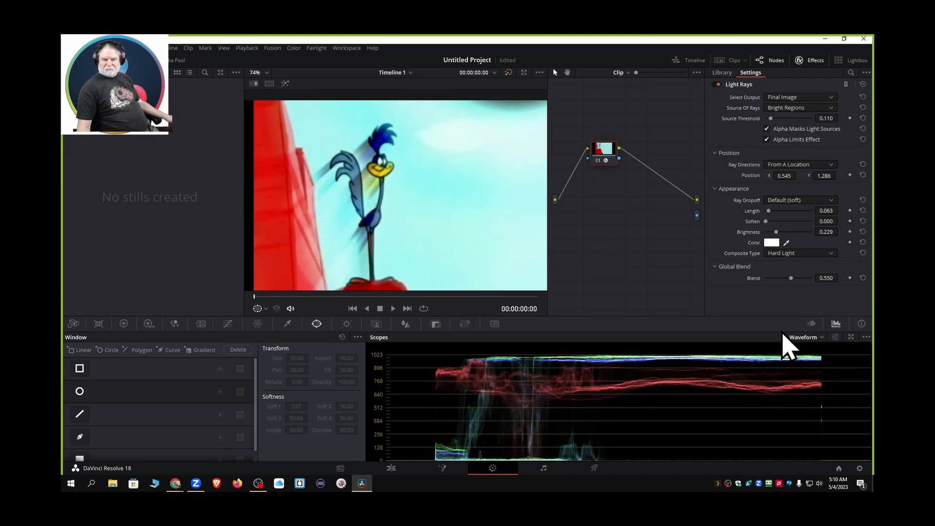
{"action": "left_click", "coordinate": [772, 242]}
{"action": "left_click_drag", "start_coordinate": [523, 195], "coordinate": [757, 277]}
{"action": "left_click", "coordinate": [751, 308]}
{"action": "left_click_drag", "start_coordinate": [751, 308], "coordinate": [709, 327]}
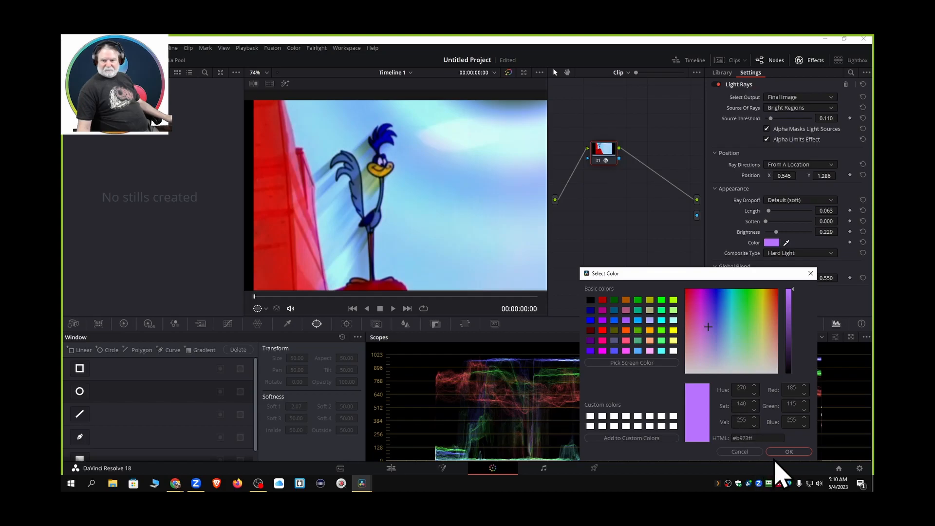
{"action": "left_click", "coordinate": [786, 453]}
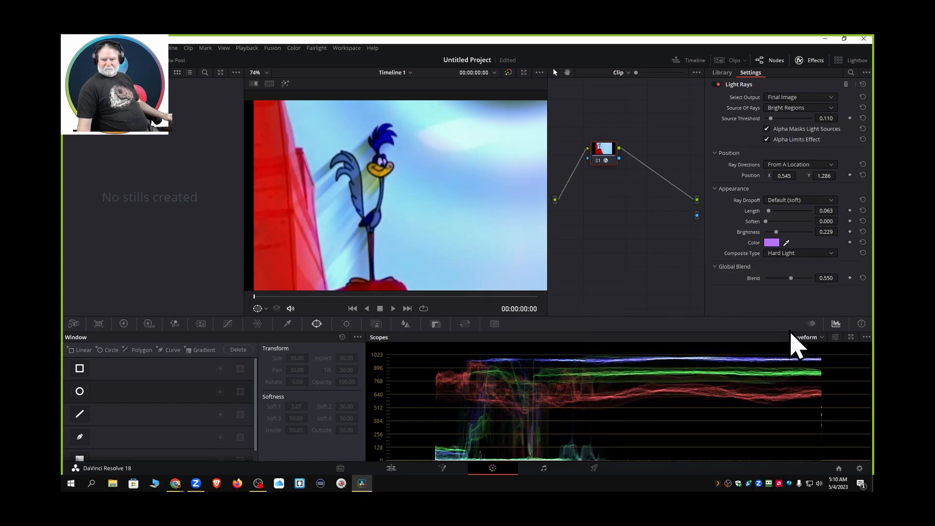
{"action": "mouse_move", "coordinate": [790, 279]}
{"action": "left_mouse_down"}
{"action": "mouse_move", "coordinate": [804, 283]}
{"action": "mouse_move", "coordinate": [791, 284]}
{"action": "left_mouse_up"}
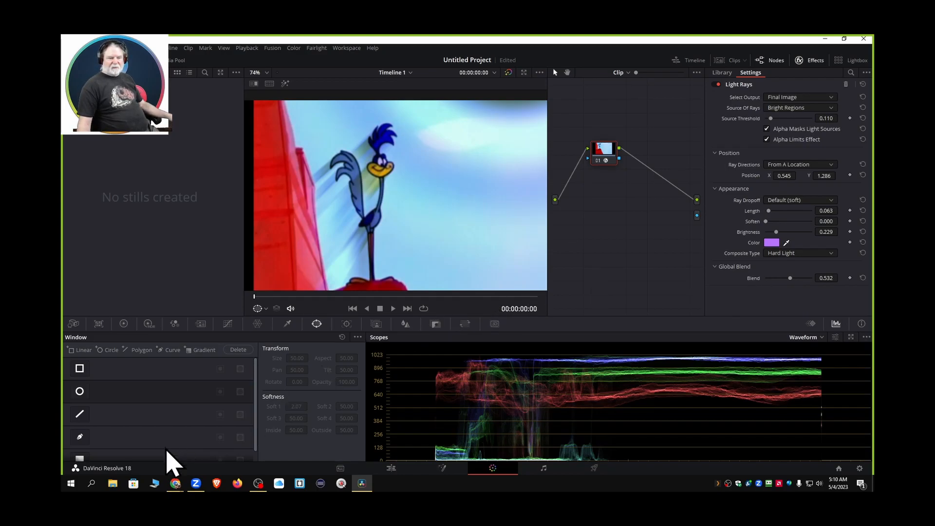
Draw a closed curve window around the roadrunner and its perch, and connect node 01's alpha to the graph's alpha output
{"action": "left_click", "coordinate": [80, 438]}
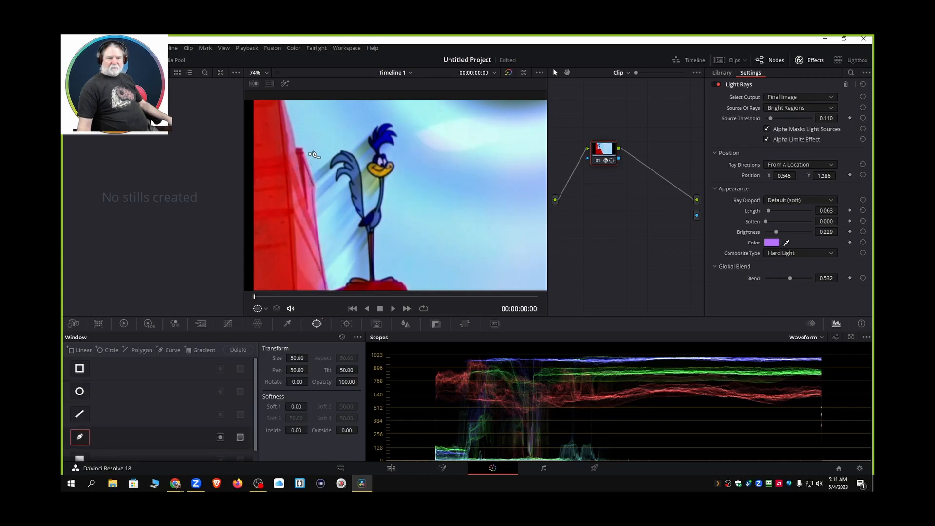
{"action": "left_click", "coordinate": [398, 116]}
{"action": "left_click", "coordinate": [424, 147]}
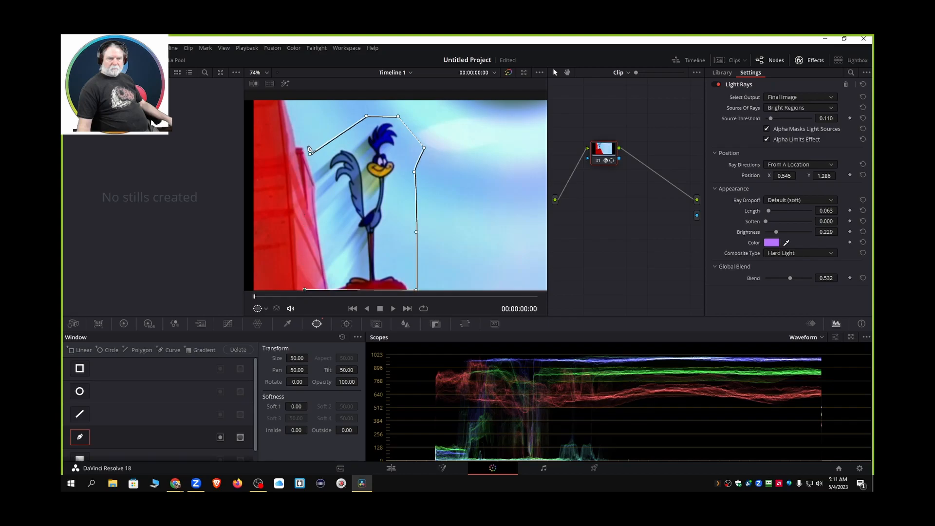
{"action": "left_click", "coordinate": [309, 154]}
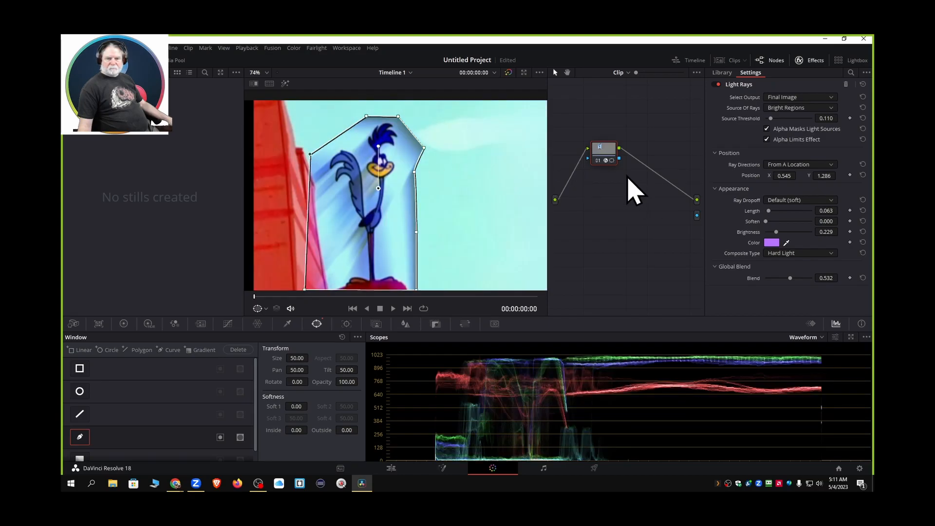
{"action": "left_click_drag", "start_coordinate": [619, 159], "coordinate": [696, 216]}
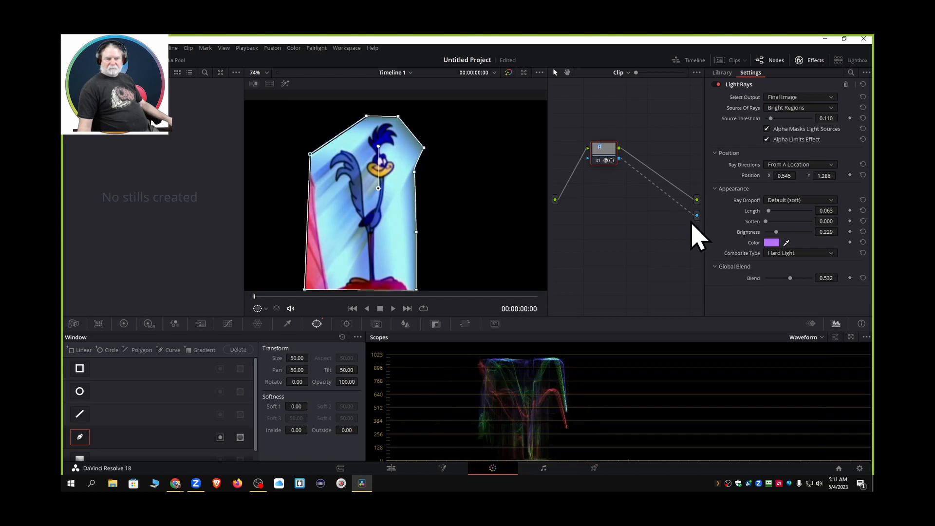
{"action": "left_click", "coordinate": [391, 469]}
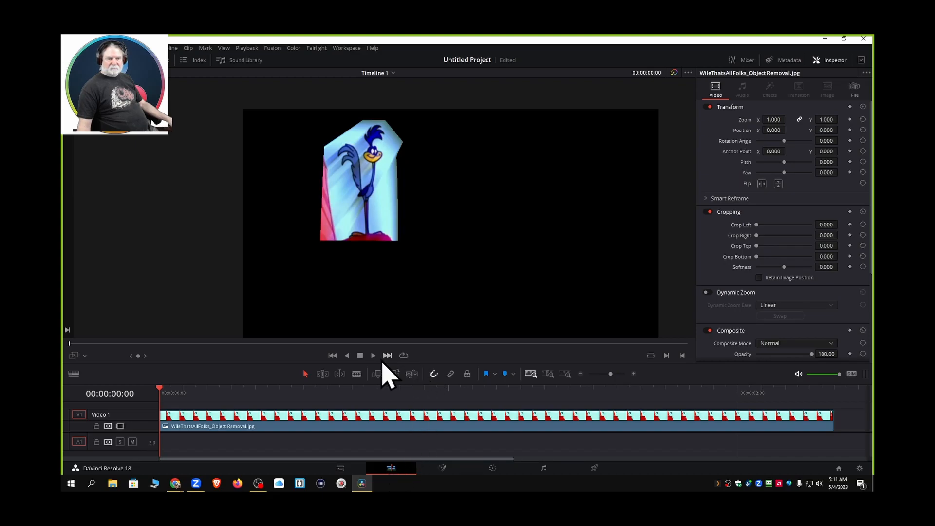
{"action": "left_click_drag", "start_coordinate": [292, 363], "coordinate": [303, 287]}
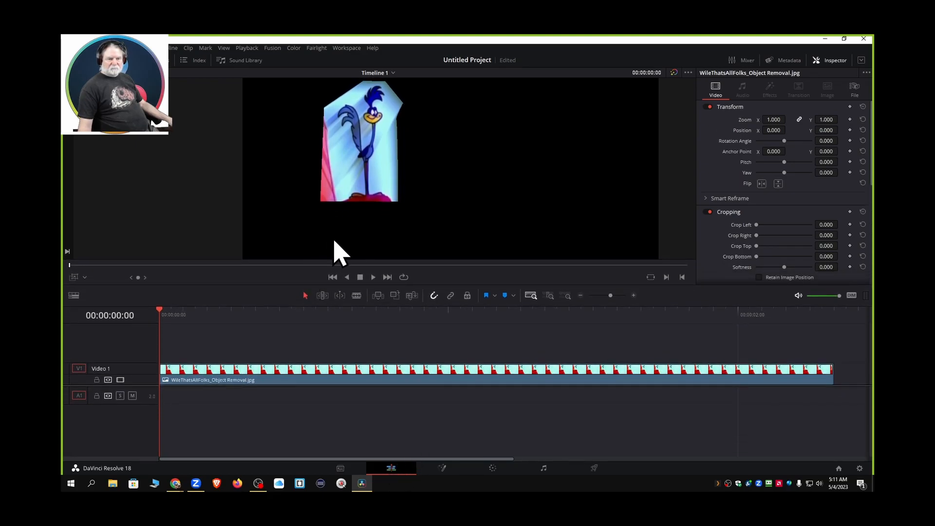
{"action": "left_click", "coordinate": [105, 60]}
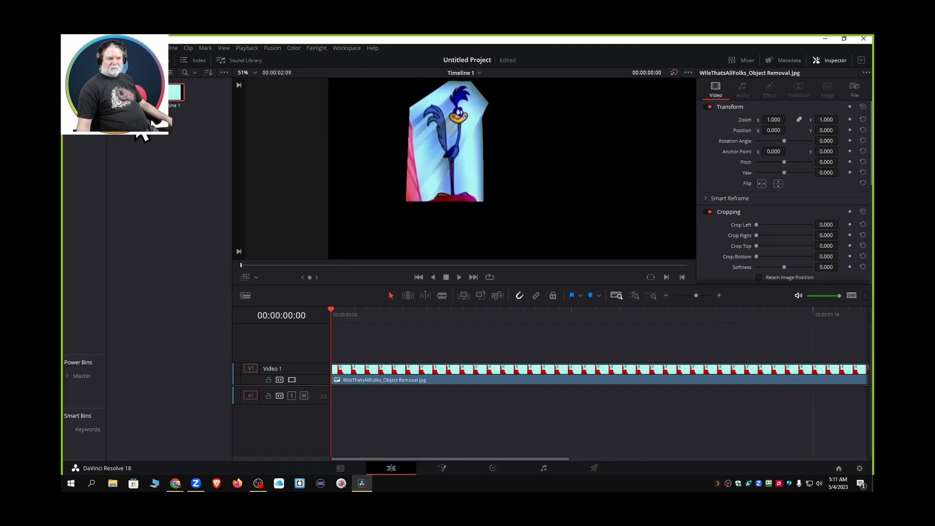
{"action": "right_click", "coordinate": [137, 145]}
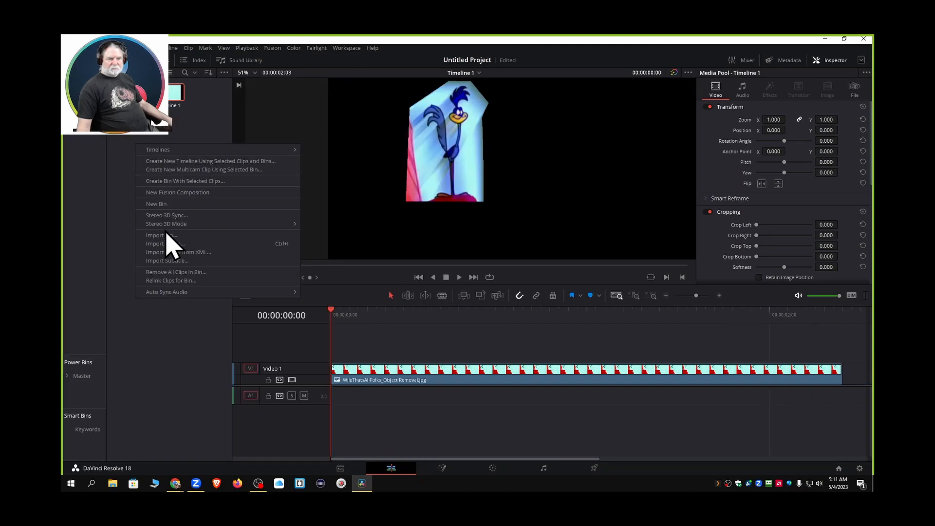
{"action": "left_click", "coordinate": [167, 244]}
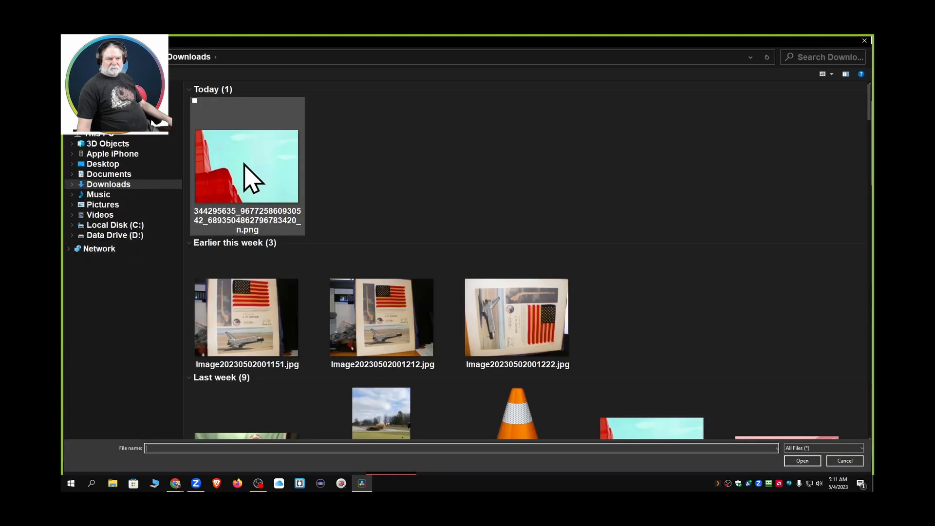
{"action": "left_click", "coordinate": [247, 173]}
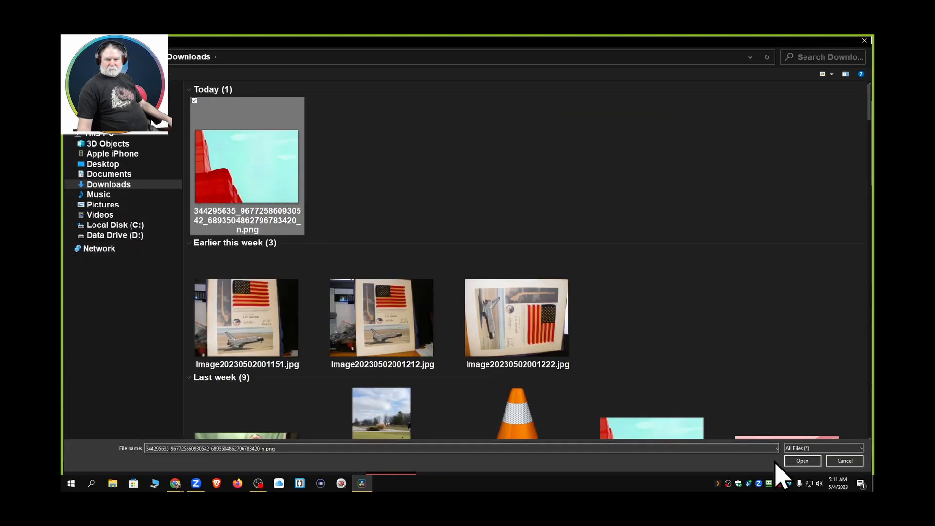
{"action": "left_click", "coordinate": [801, 462]}
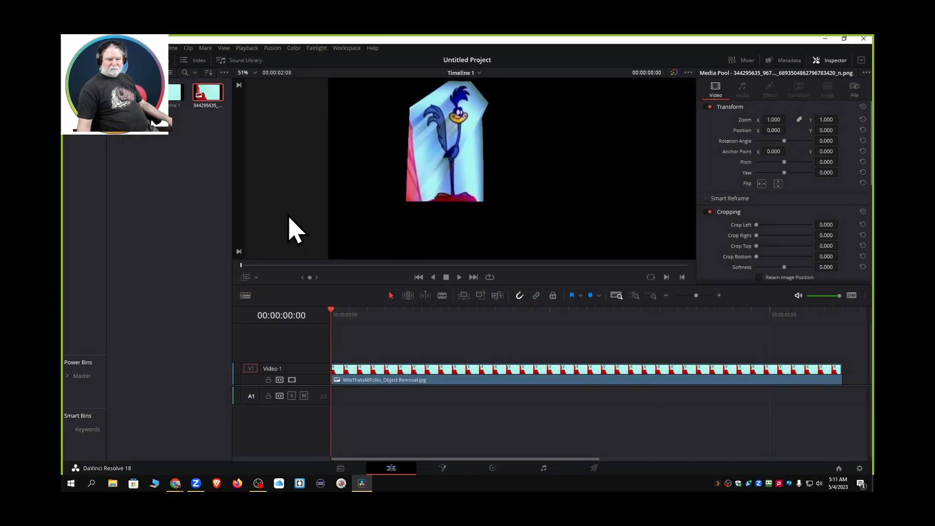
Move the roadrunner clip up to Video 2, place the imported cliff image beneath it on Video 1, and preview the result
{"action": "left_click_drag", "start_coordinate": [397, 380], "coordinate": [403, 360]}
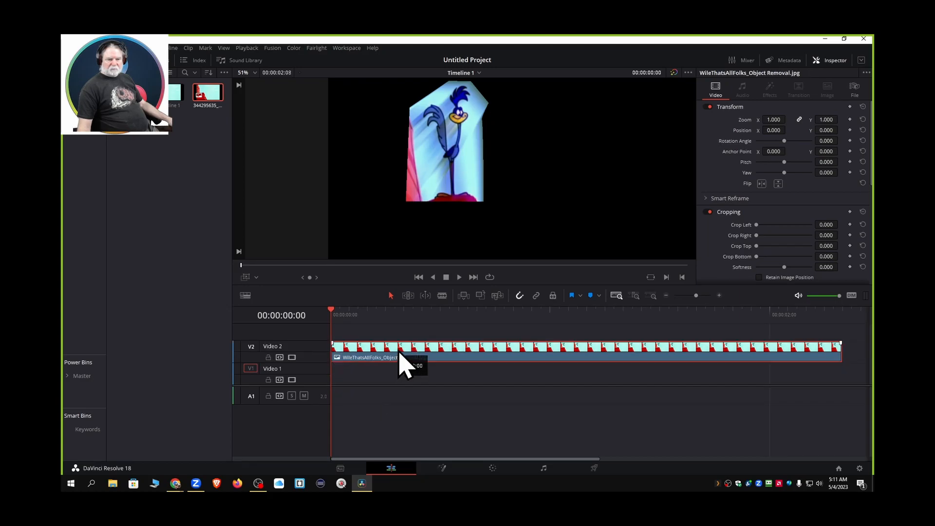
{"action": "left_click_drag", "start_coordinate": [204, 102], "coordinate": [387, 378]}
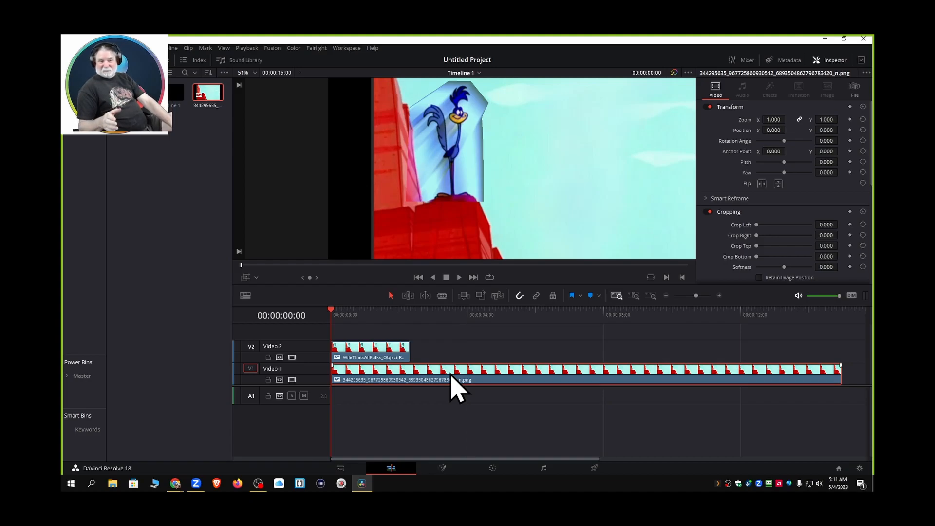
{"action": "left_click", "coordinate": [460, 277]}
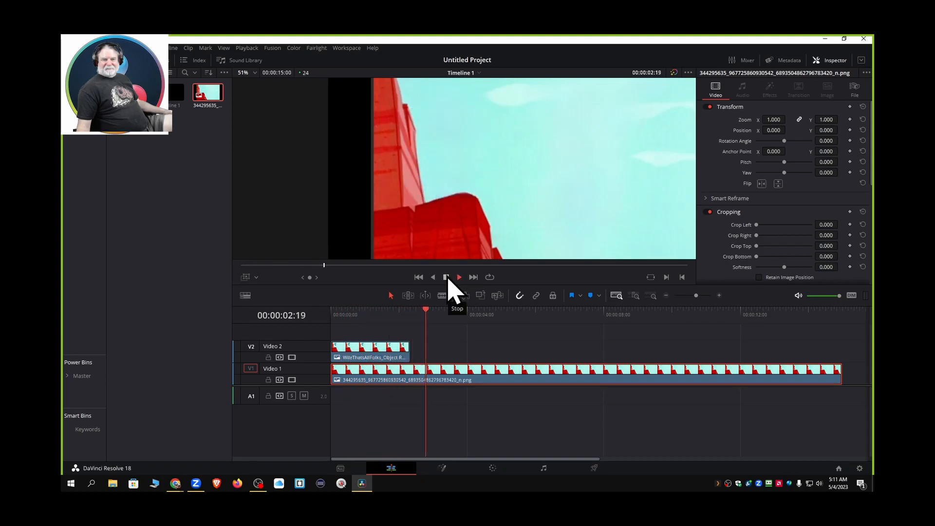
{"action": "left_click", "coordinate": [446, 277]}
{"action": "left_click_drag", "start_coordinate": [500, 314], "coordinate": [361, 325]}
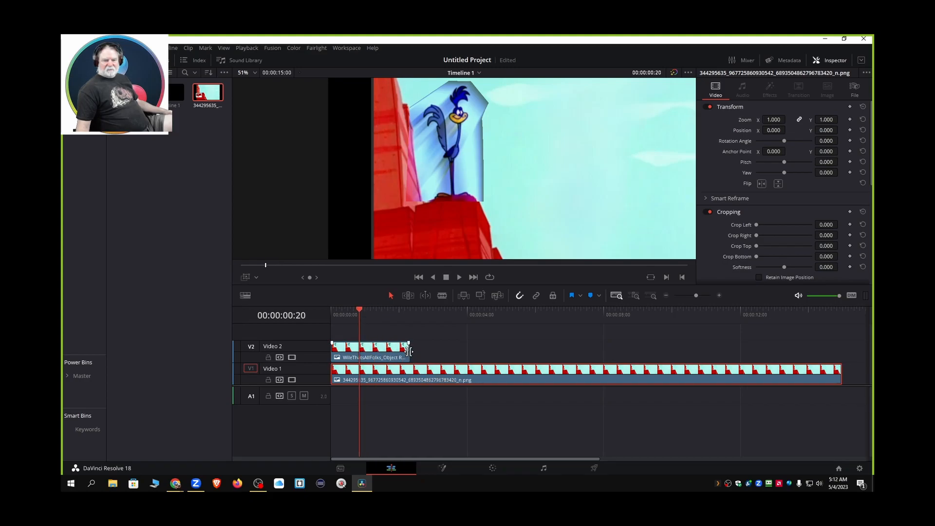
Extend the roadrunner clip on Video 2 to the background's 15-second length and play the timeline from the start
{"action": "left_click_drag", "start_coordinate": [410, 350], "coordinate": [842, 351]}
{"action": "left_click", "coordinate": [418, 277]}
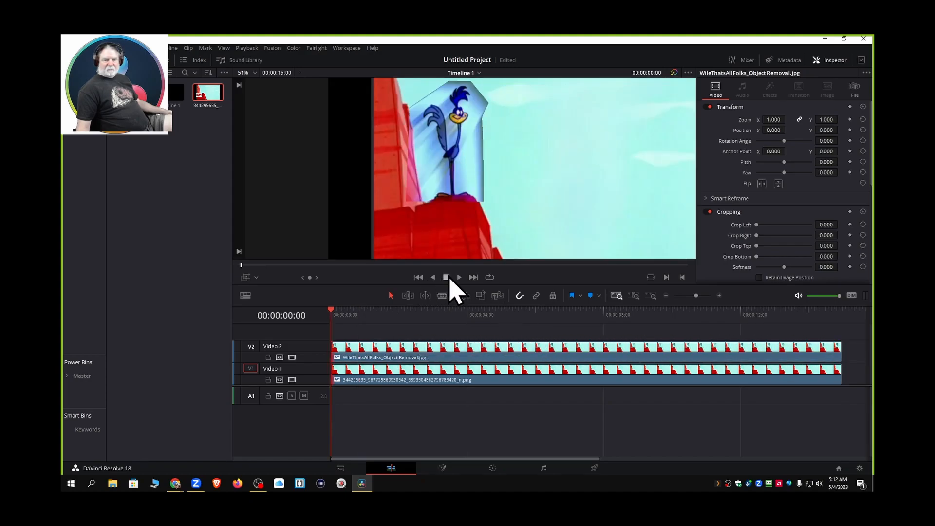
{"action": "left_click", "coordinate": [458, 277]}
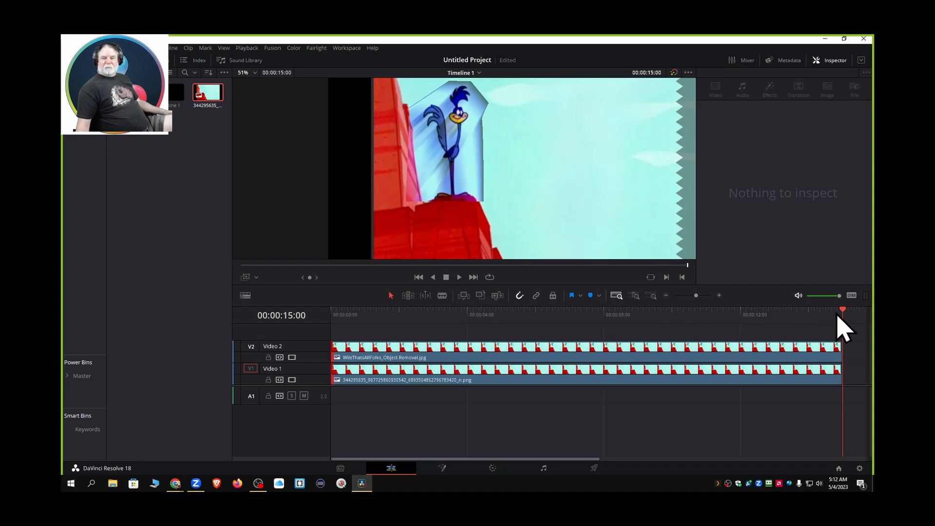
{"action": "left_click_drag", "start_coordinate": [843, 312], "coordinate": [326, 316]}
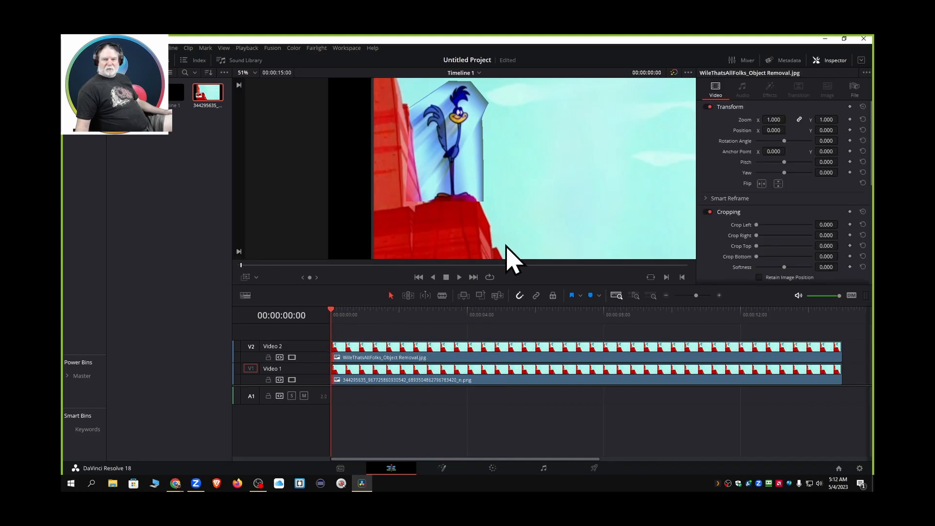
Scale the roadrunner clip to a zoom of 0.970 and set its X position to -363 at the start of the timeline
{"action": "mouse_move", "coordinate": [773, 119]}
{"action": "left_mouse_down"}
{"action": "mouse_move", "coordinate": [760, 119]}
{"action": "mouse_move", "coordinate": [792, 119]}
{"action": "mouse_move", "coordinate": [764, 120]}
{"action": "mouse_move", "coordinate": [777, 119]}
{"action": "left_mouse_up"}
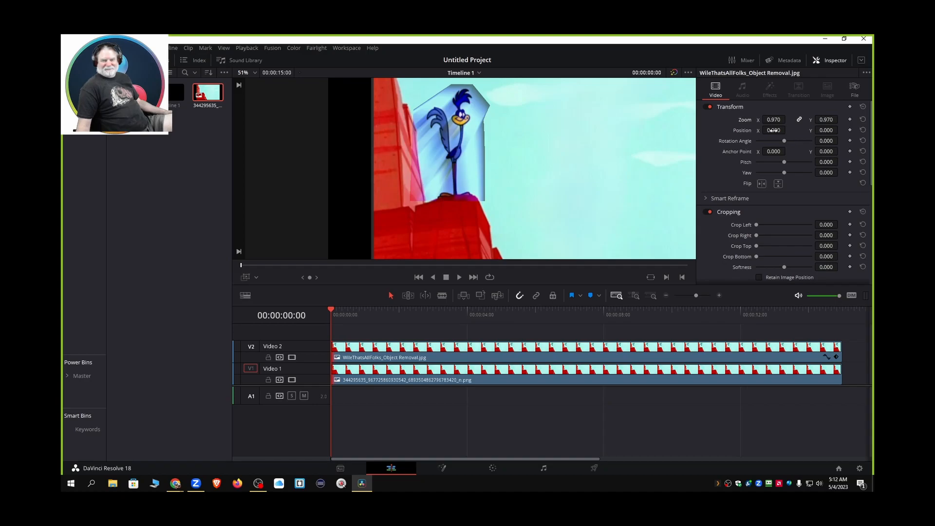
{"action": "mouse_move", "coordinate": [774, 130]}
{"action": "left_mouse_down"}
{"action": "mouse_move", "coordinate": [744, 130]}
{"action": "mouse_move", "coordinate": [762, 130]}
{"action": "left_mouse_up"}
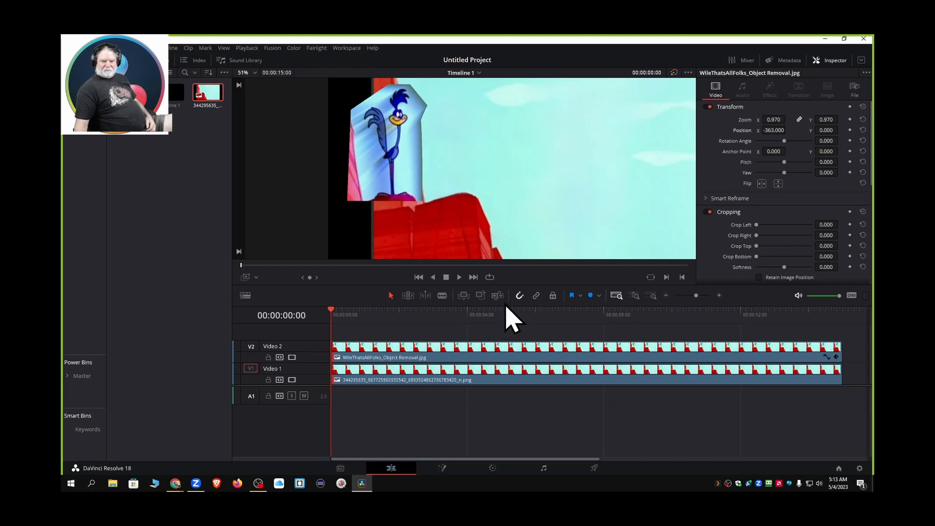
Duplicate the roadrunner clip from Video 2 and place the copy on a new Video 3 track, aligned with the start of the timeline
{"action": "left_click_drag", "start_coordinate": [508, 305], "coordinate": [508, 245]}
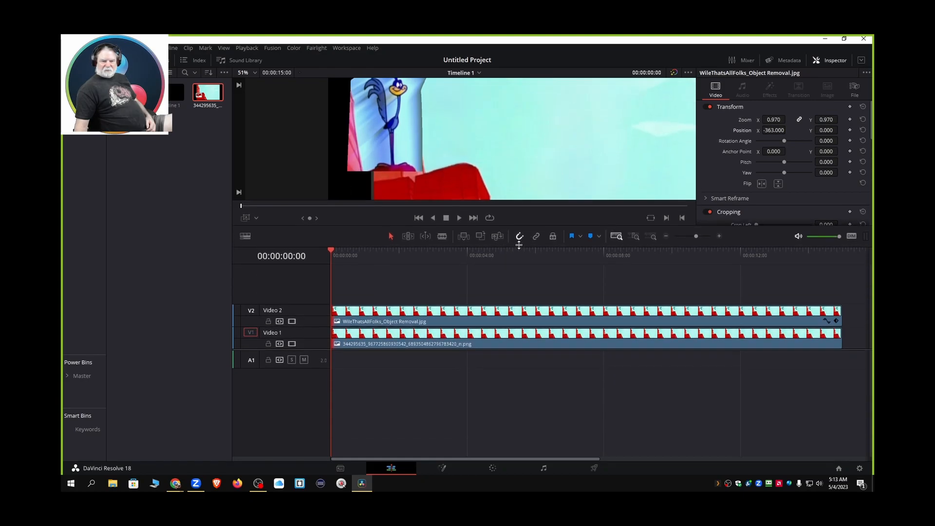
{"action": "right_click", "coordinate": [508, 312]}
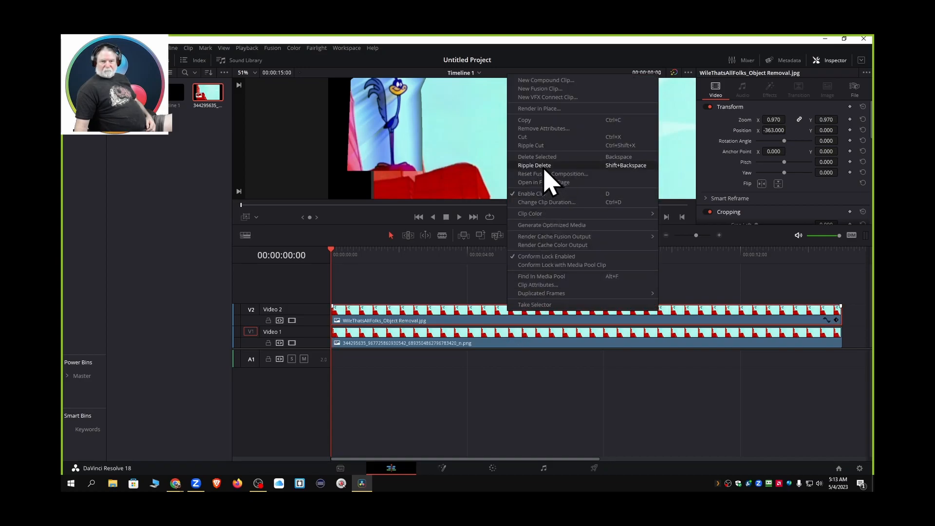
{"action": "left_click", "coordinate": [523, 120]}
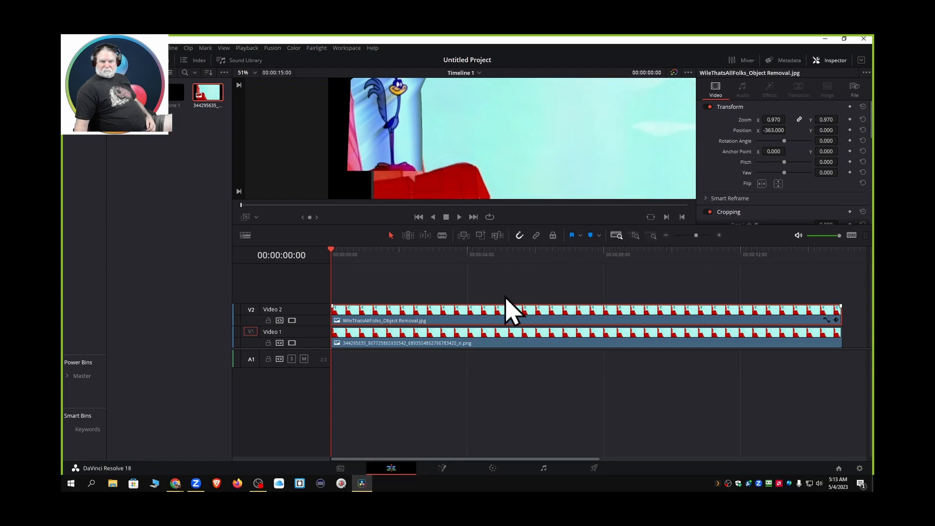
{"action": "left_click", "coordinate": [107, 60]}
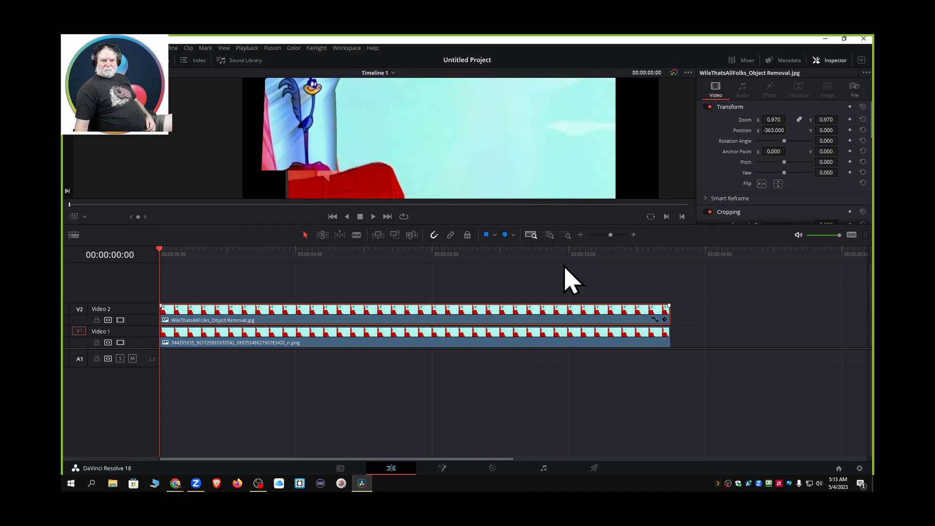
{"action": "left_click", "coordinate": [763, 251]}
{"action": "left_click", "coordinate": [849, 251]}
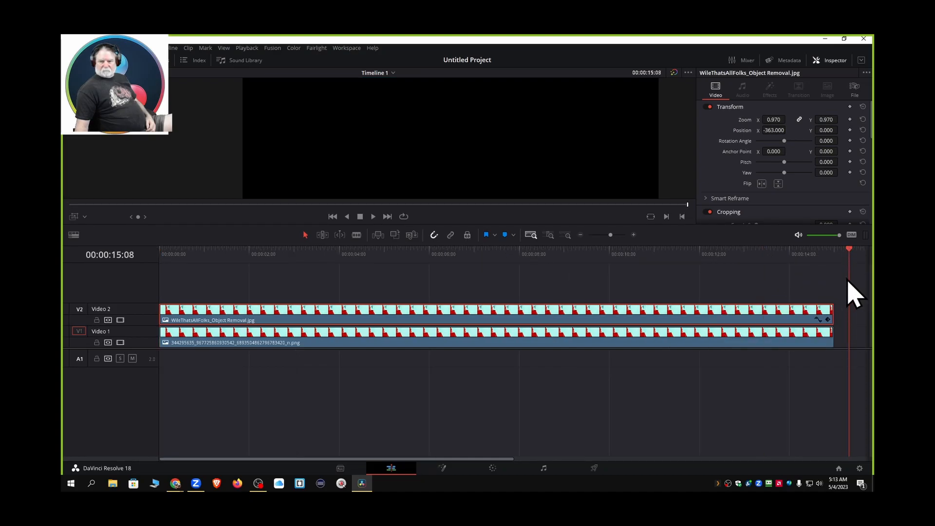
{"action": "left_click", "coordinate": [849, 287]}
{"action": "key", "text": "ctrl+v"}
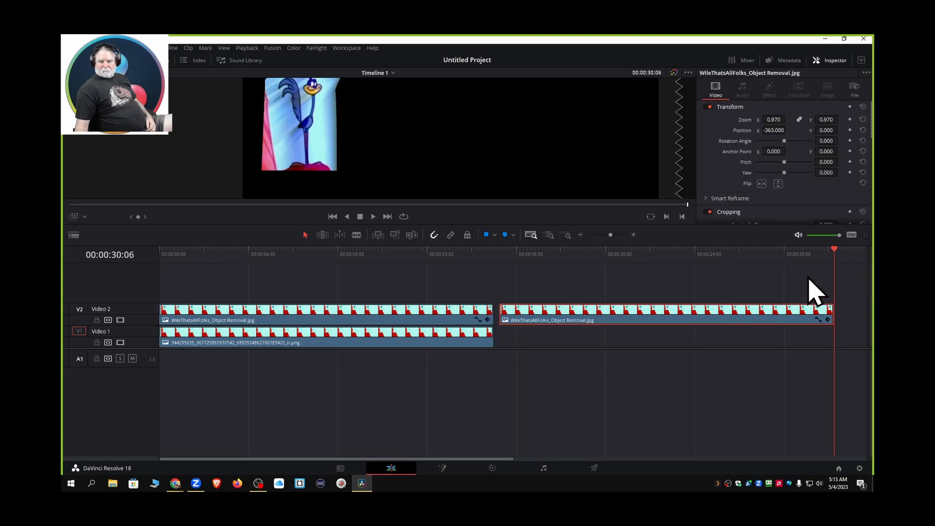
{"action": "left_click_drag", "start_coordinate": [726, 320], "coordinate": [346, 299]}
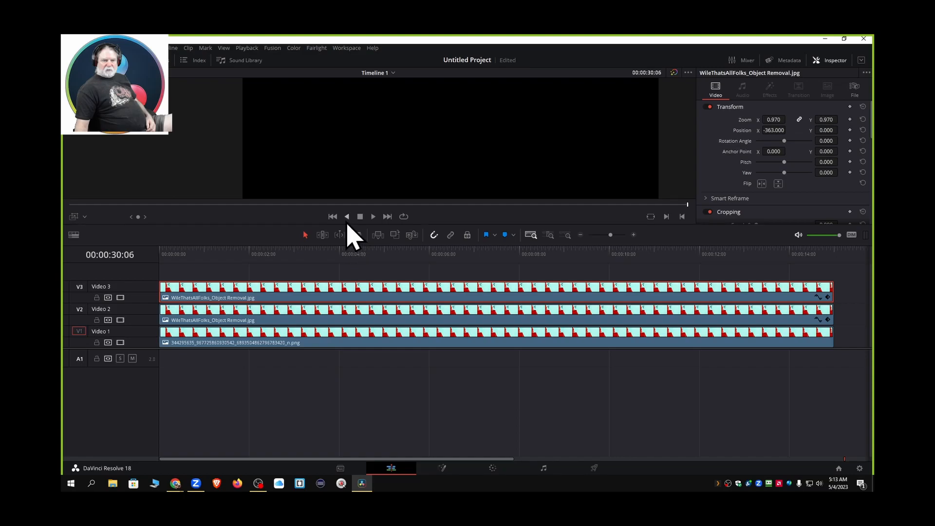
{"action": "left_click", "coordinate": [333, 217]}
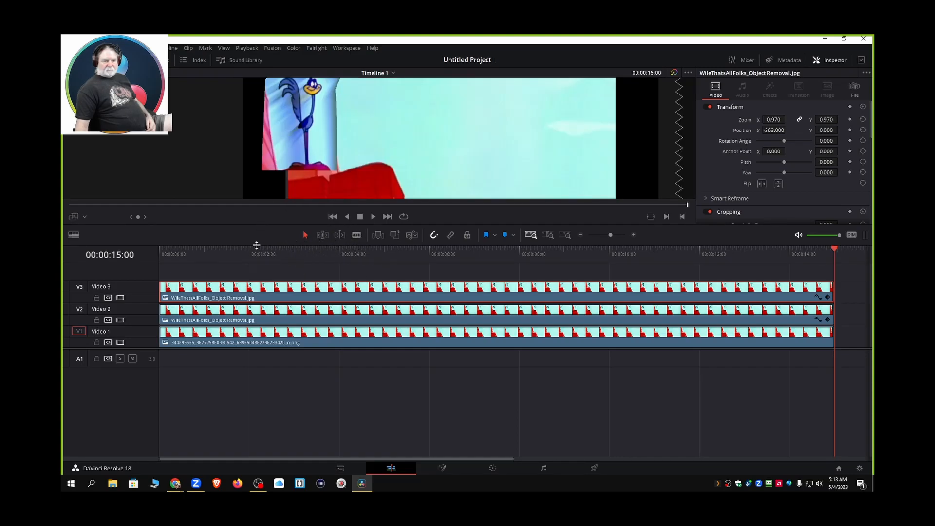
Shift the roadrunner copy on Video 3 so it starts at about 00:00:01:20
{"action": "left_click_drag", "start_coordinate": [145, 348], "coordinate": [147, 441]}
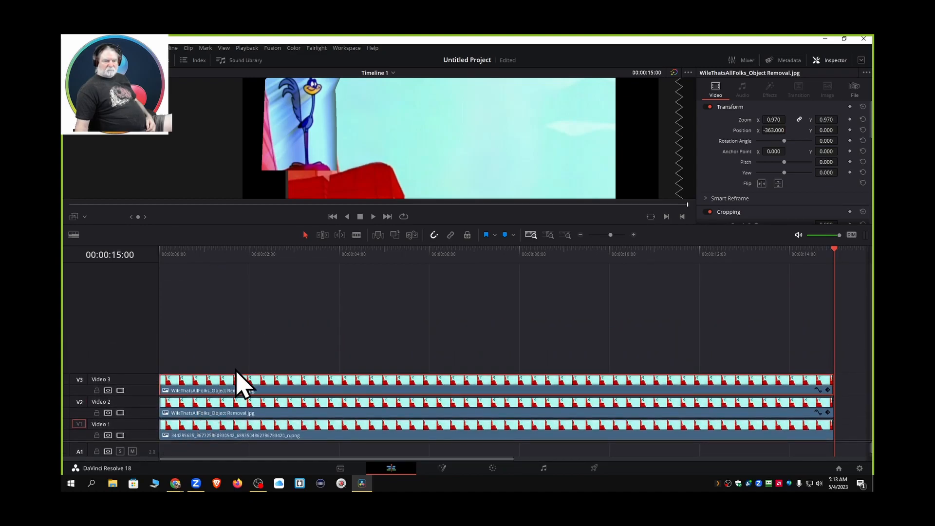
{"action": "left_click_drag", "start_coordinate": [190, 392], "coordinate": [269, 384]}
{"action": "left_click_drag", "start_coordinate": [274, 386], "coordinate": [273, 385]}
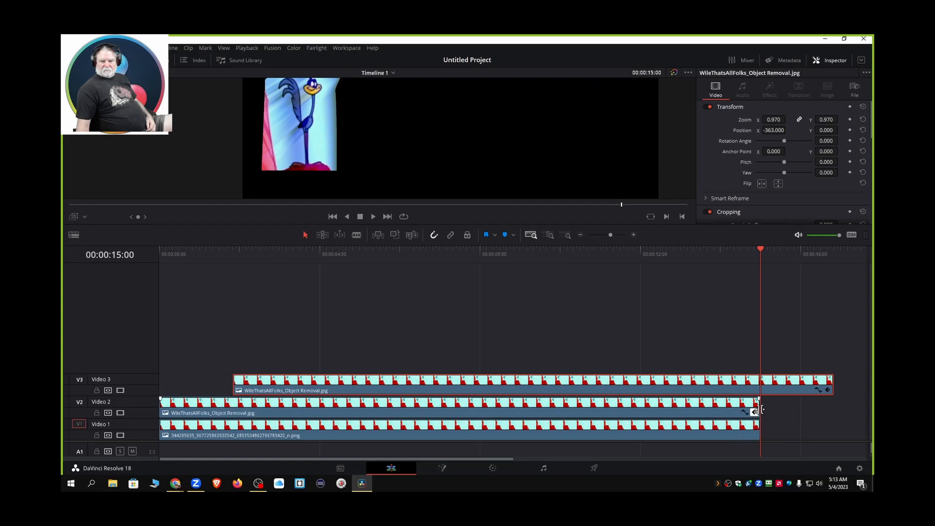
Trim the Video 2 roadrunner clip to end where the Video 3 copy starts, and trim the copy to the background's 15-second end
{"action": "left_click_drag", "start_coordinate": [758, 412], "coordinate": [233, 412]}
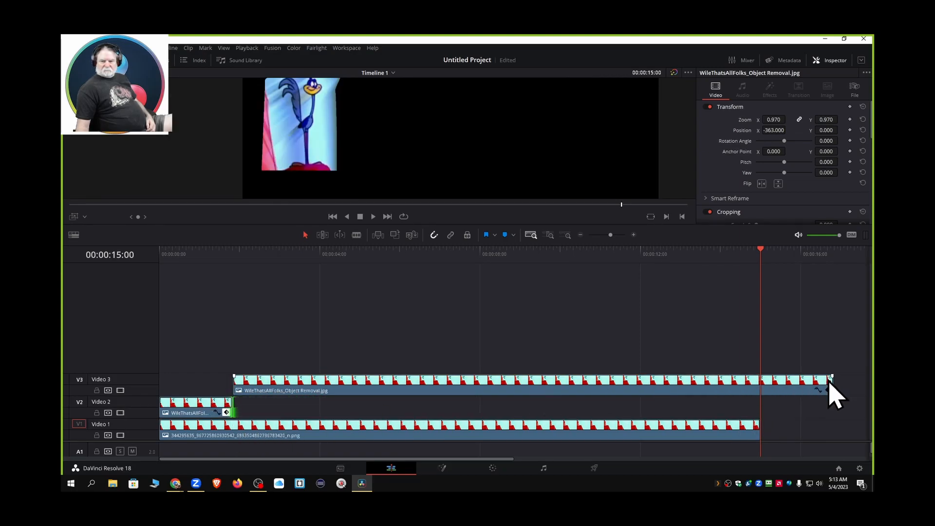
{"action": "left_click_drag", "start_coordinate": [834, 386], "coordinate": [763, 391]}
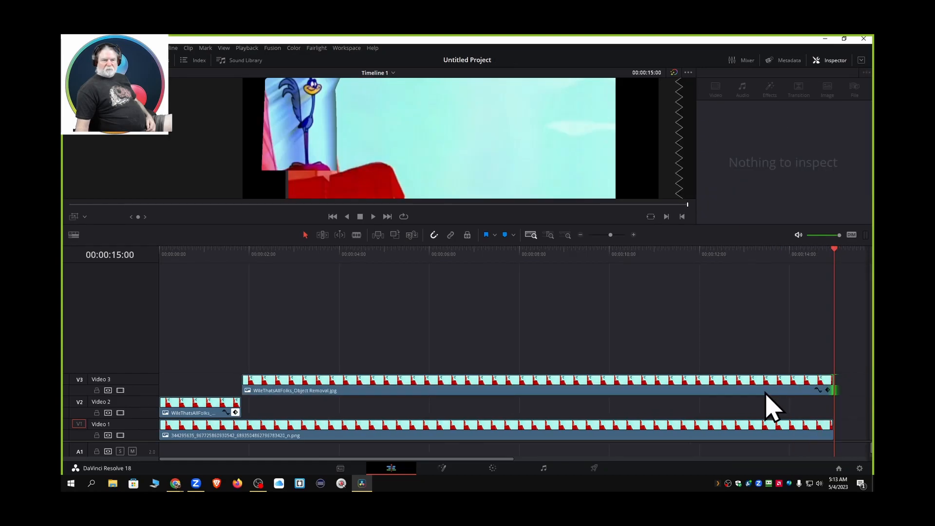
Enlarge the preview and play the timeline from the start past the cut between the two roadrunner clips
{"action": "left_click_drag", "start_coordinate": [271, 244], "coordinate": [283, 337]}
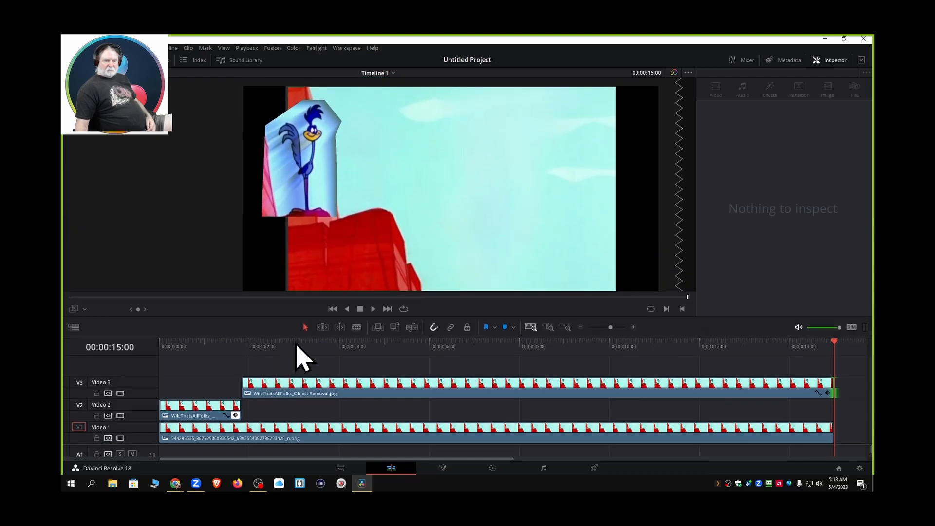
{"action": "left_click", "coordinate": [333, 309]}
{"action": "left_click", "coordinate": [333, 310]}
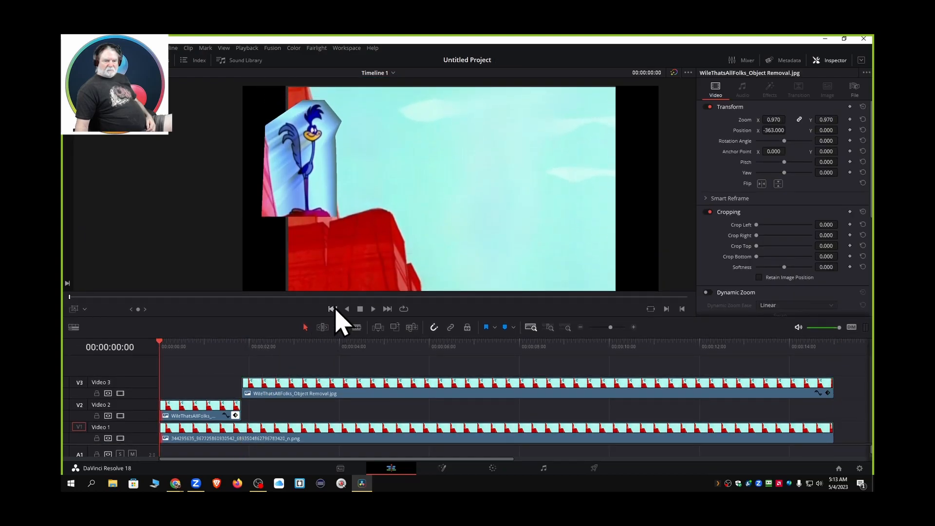
{"action": "left_click", "coordinate": [373, 308]}
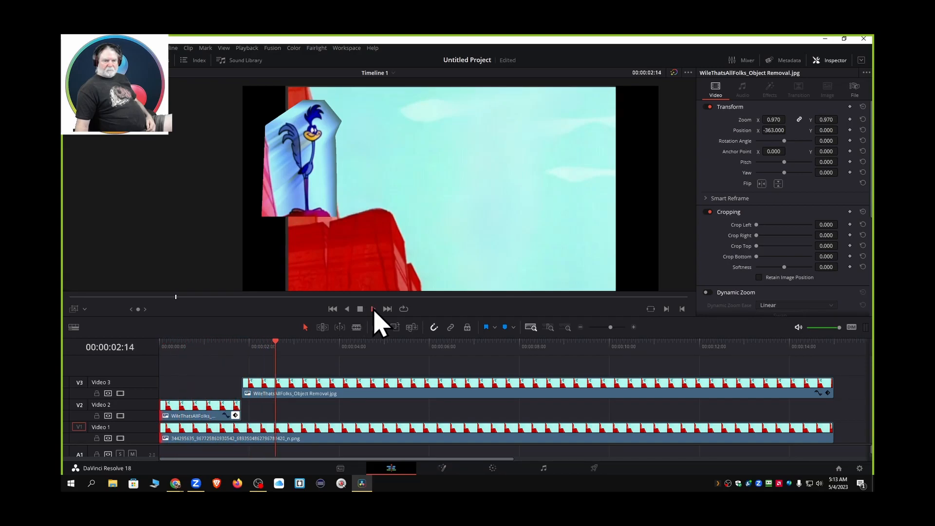
{"action": "left_click", "coordinate": [361, 308]}
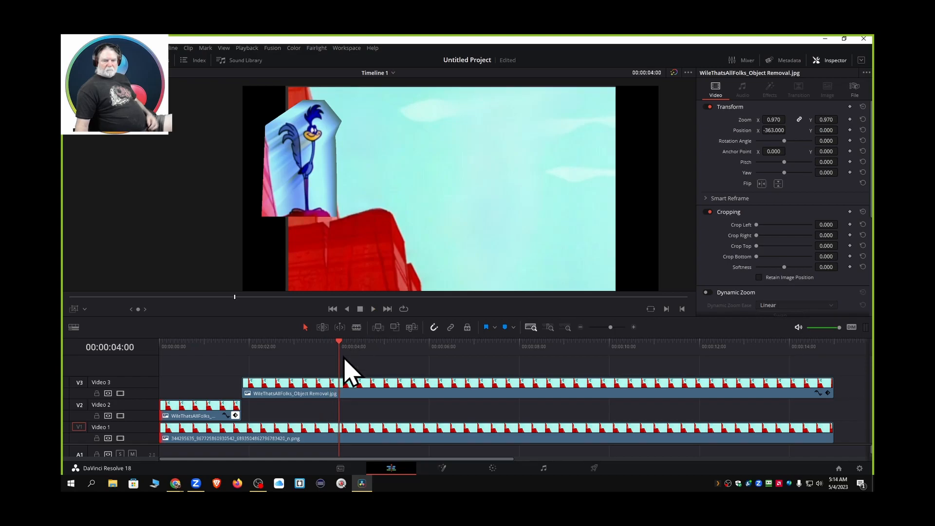
Check which clip is on Video 3 by toggling that track's visibility, and set its roadrunner clip's X position to -3
{"action": "left_click", "coordinate": [340, 387]}
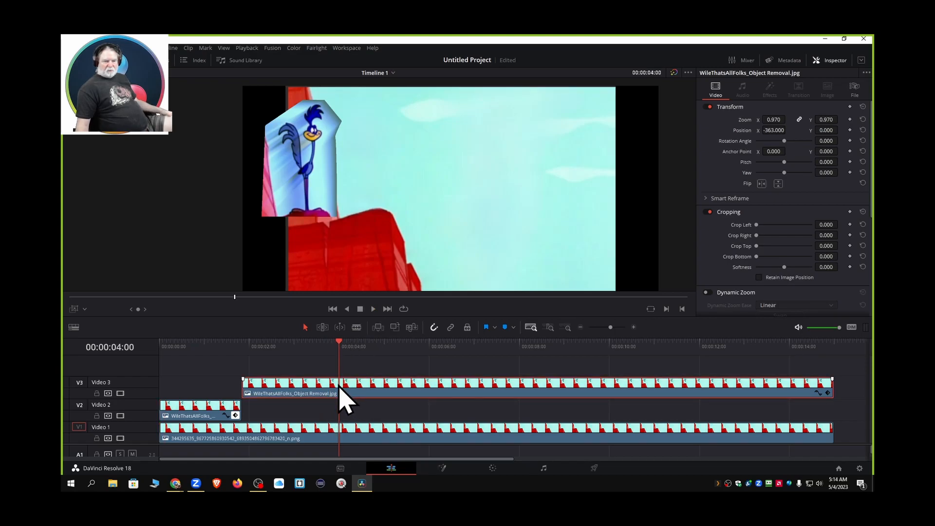
{"action": "left_click", "coordinate": [121, 394]}
{"action": "left_click", "coordinate": [121, 394]}
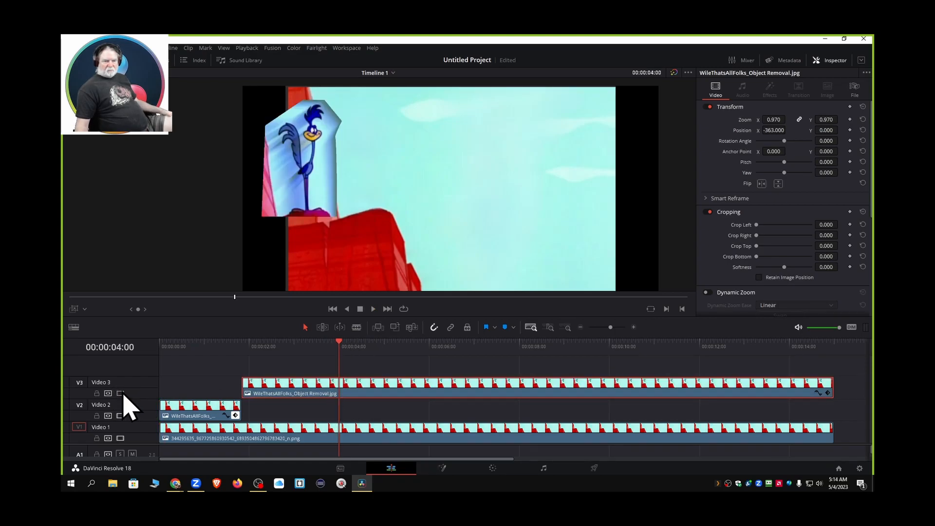
{"action": "left_click_drag", "start_coordinate": [774, 130], "coordinate": [788, 129]}
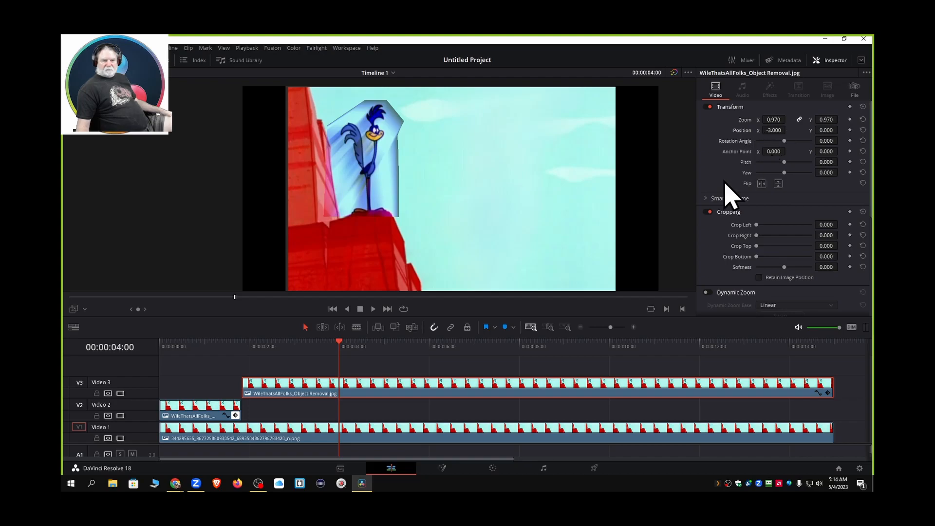
Play the timeline from the start to review the roadrunner's jump between positions, and return to the beginning
{"action": "left_click", "coordinate": [332, 308]}
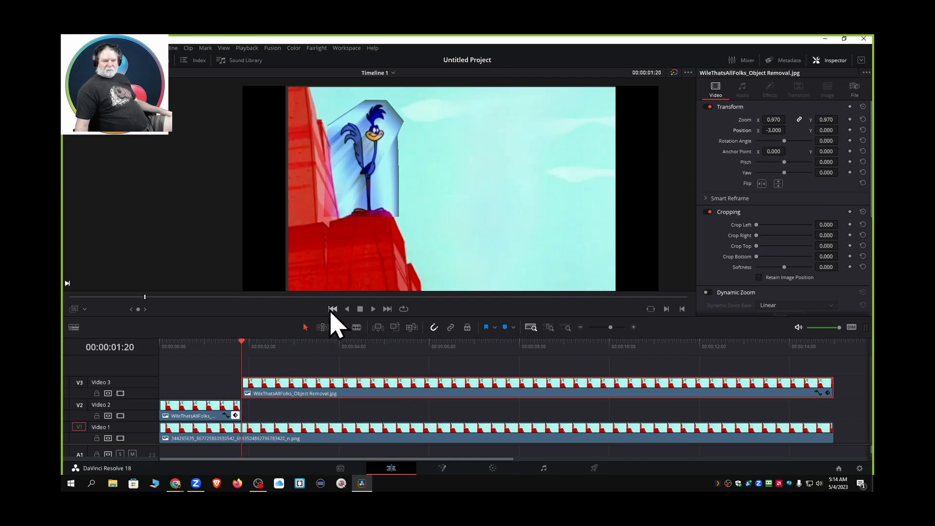
{"action": "left_click", "coordinate": [333, 309]}
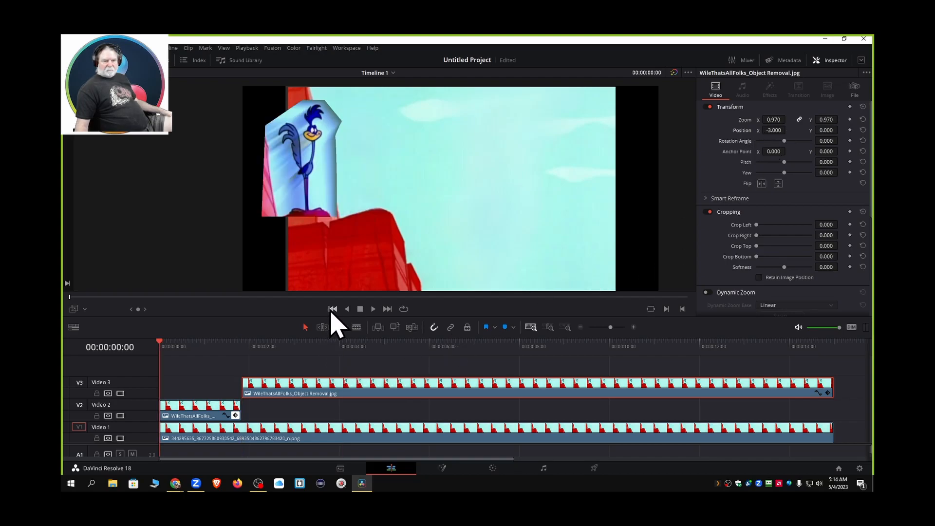
{"action": "left_click", "coordinate": [371, 311]}
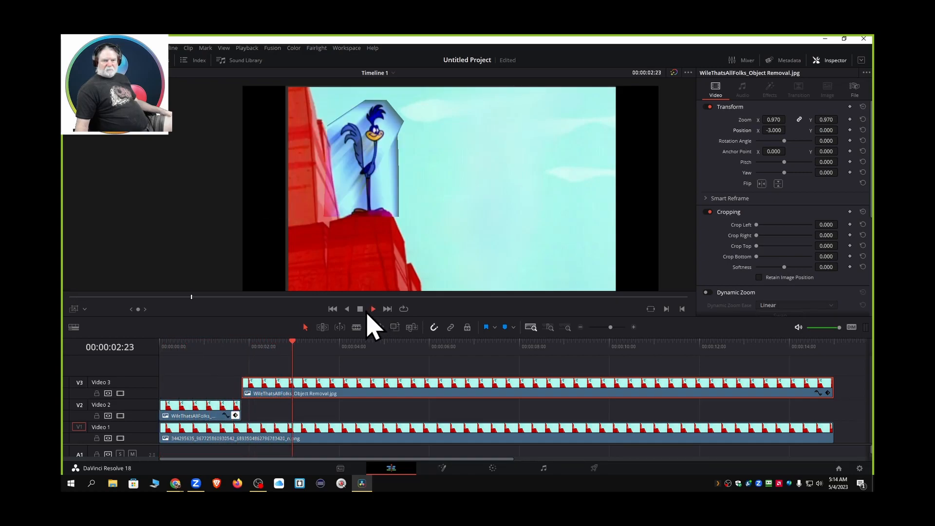
{"action": "left_click", "coordinate": [360, 309]}
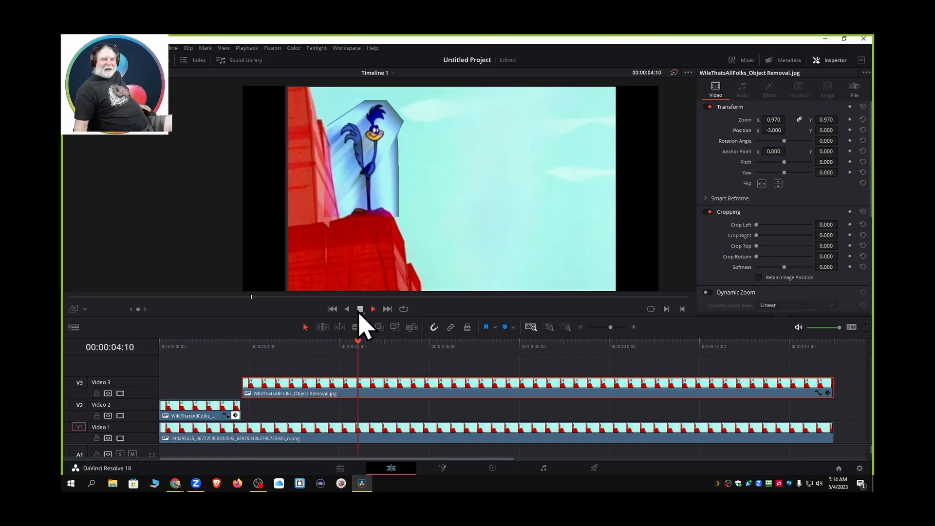
{"action": "left_click", "coordinate": [333, 309]}
{"action": "left_click", "coordinate": [332, 309]}
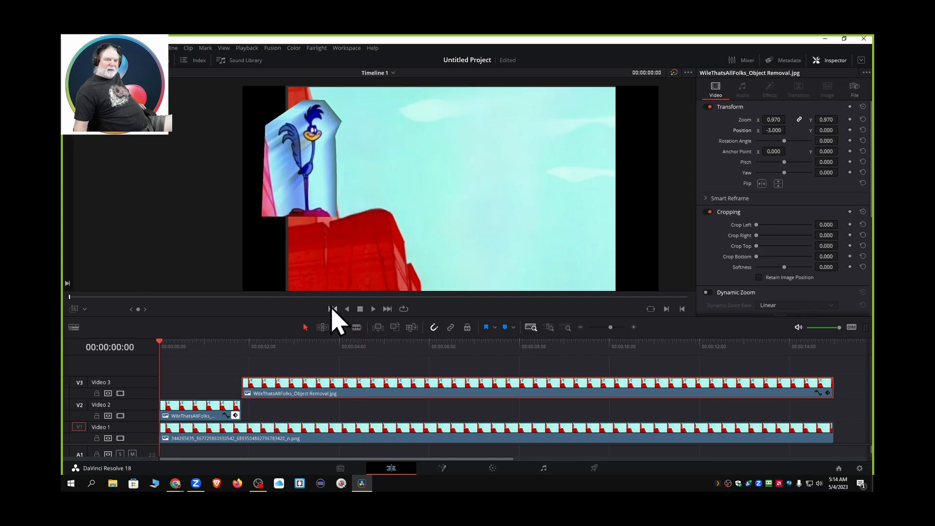